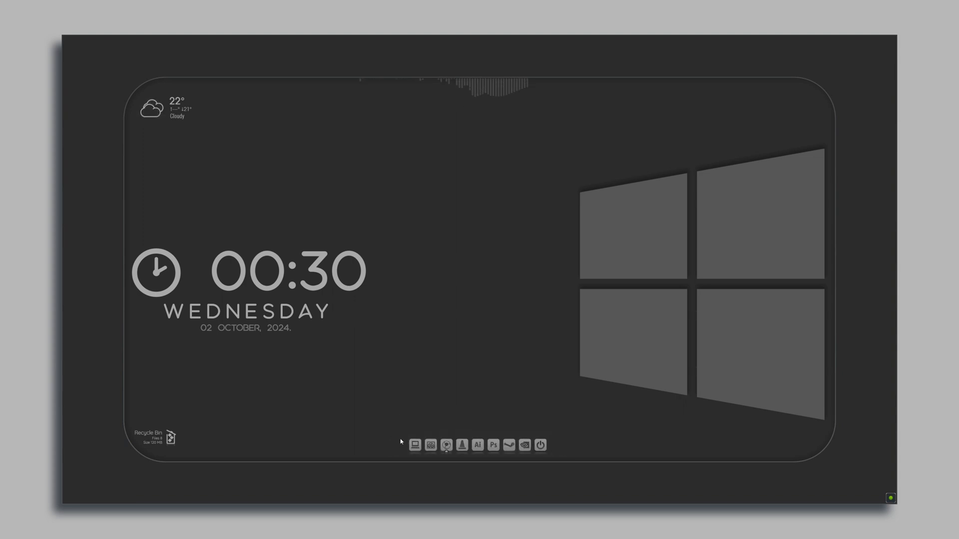
# Open This PC from the desktop dock, reposition its window over the wallpaper, and close it.
pyautogui.click(416, 444)
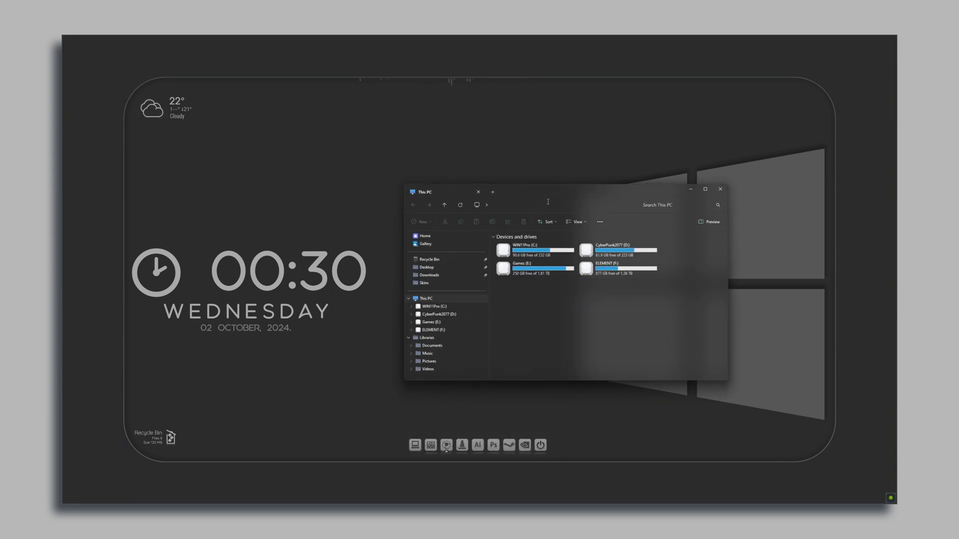
pyautogui.moveTo(558, 193); pyautogui.dragTo(655, 172)
pyautogui.doubleClick(574, 218)
pyautogui.click(769, 166)
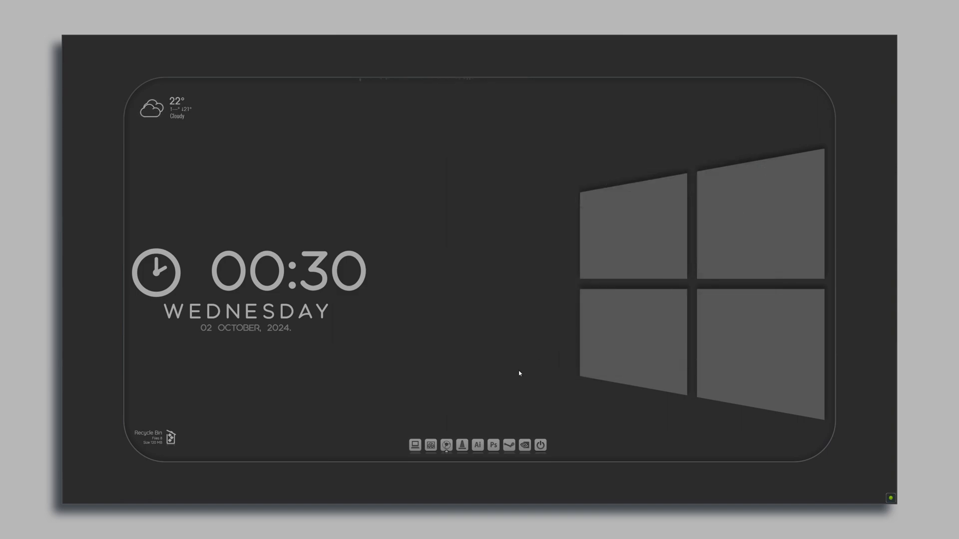
# Try the dock shortcuts for Control Panel and Chrome, closing each window after it opens.
pyautogui.click(430, 445)
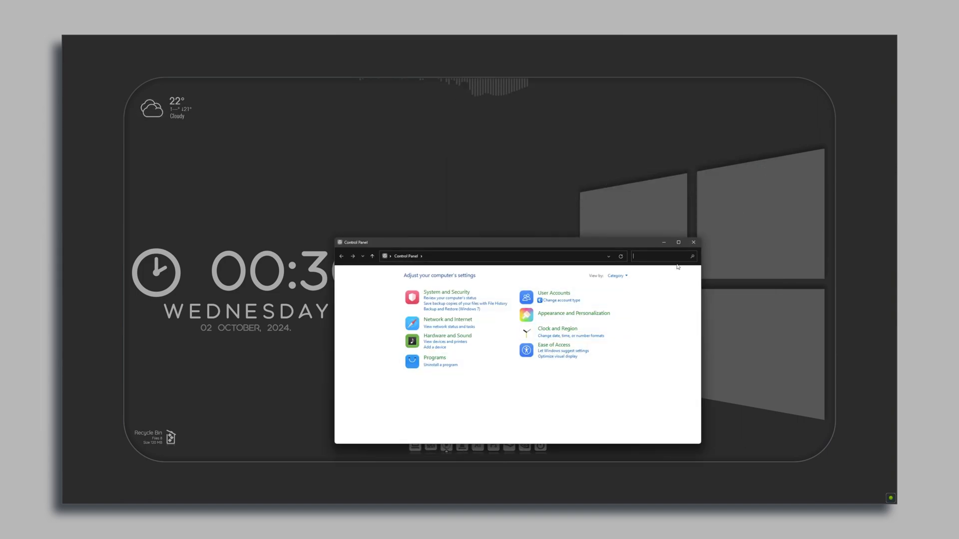
pyautogui.click(693, 242)
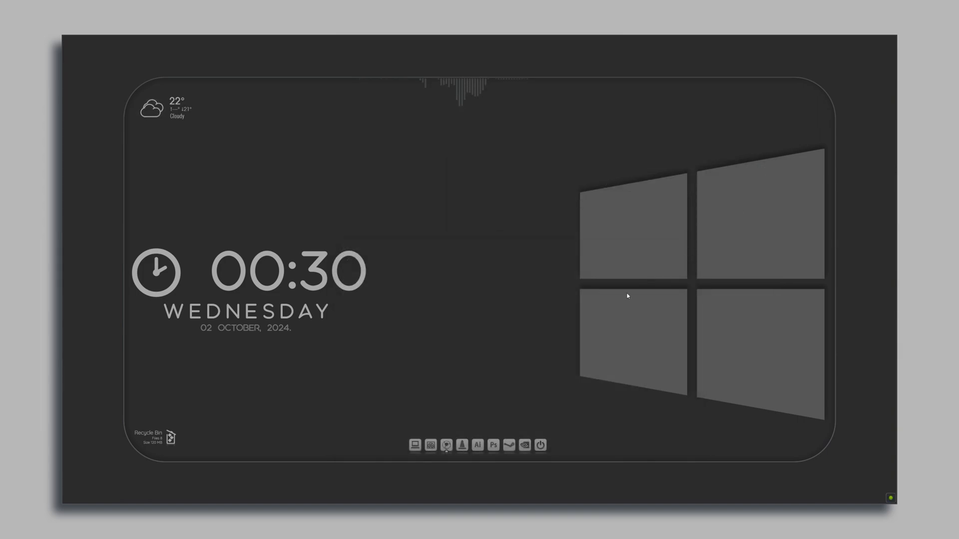
pyautogui.click(446, 445)
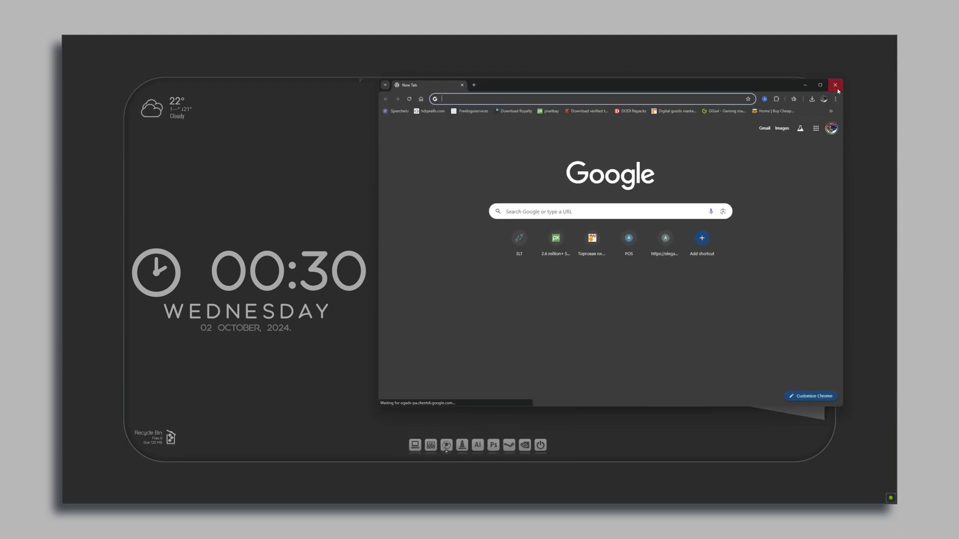
pyautogui.click(835, 86)
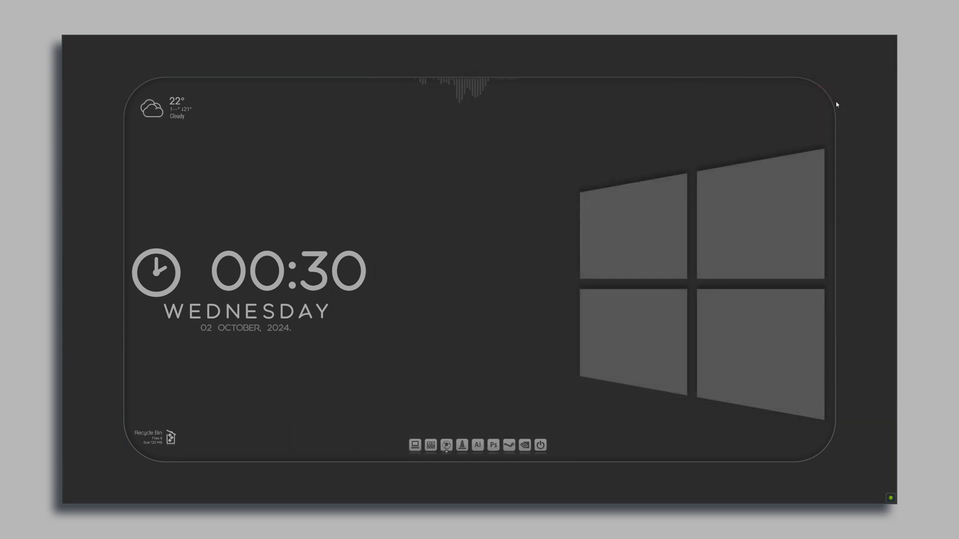
# Try the dock shortcuts for VLC, Steam and GeForce Experience, closing each window after it opens.
pyautogui.click(462, 443)
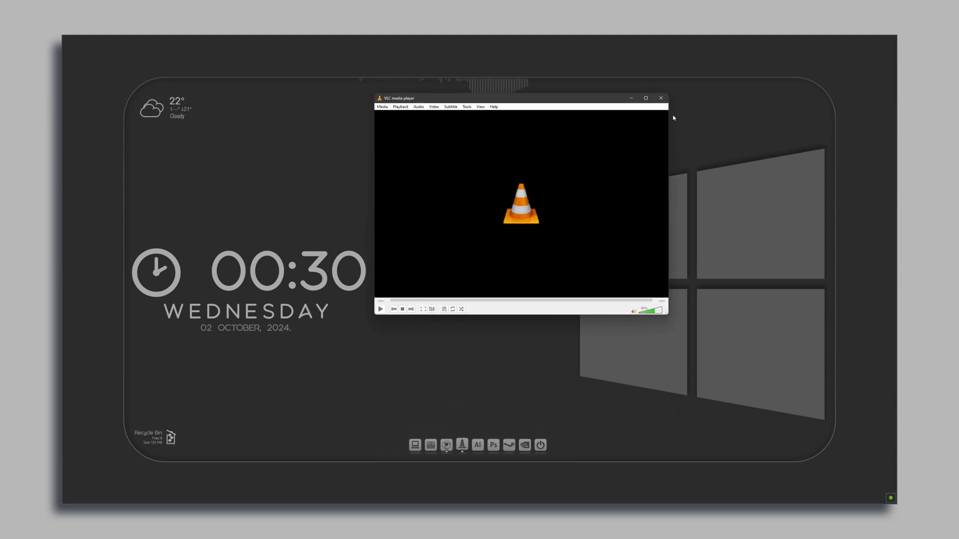
pyautogui.click(661, 99)
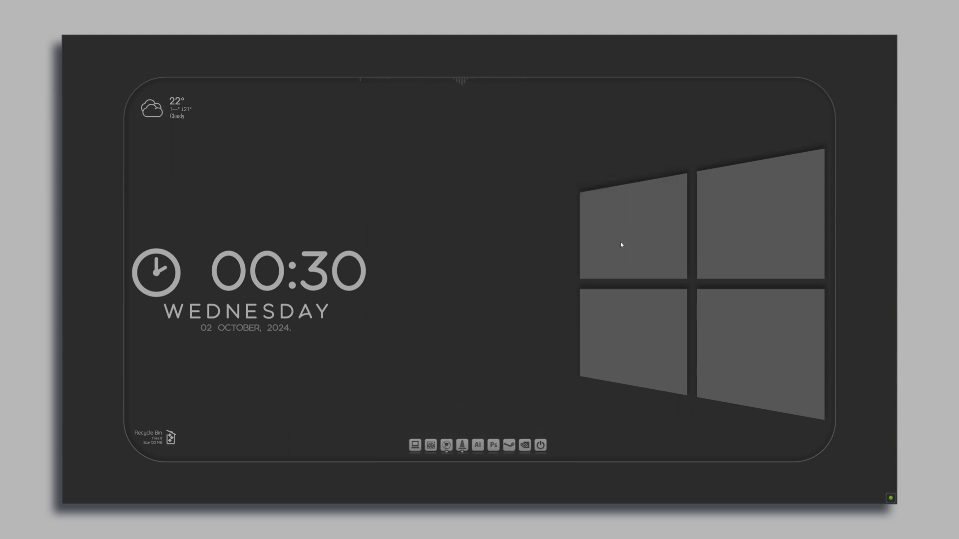
pyautogui.click(508, 444)
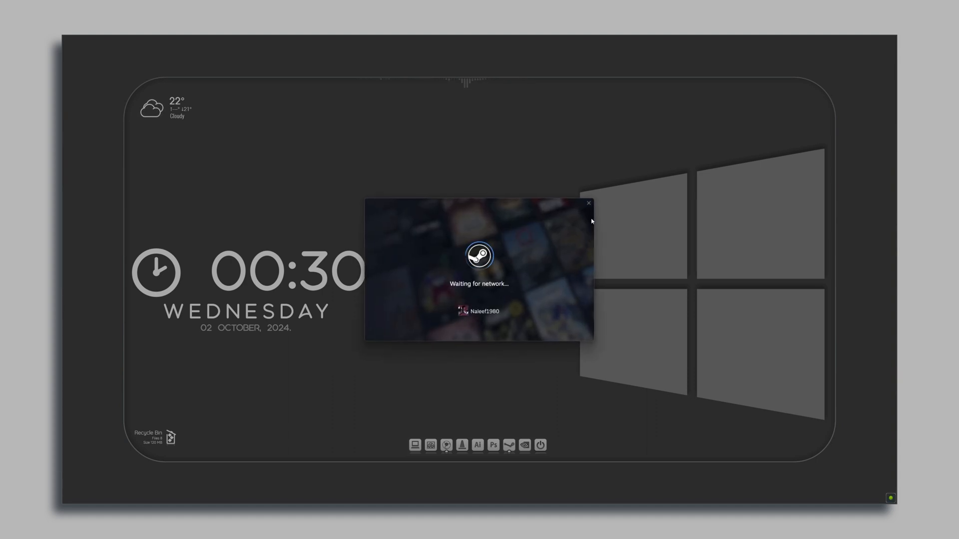
pyautogui.click(589, 204)
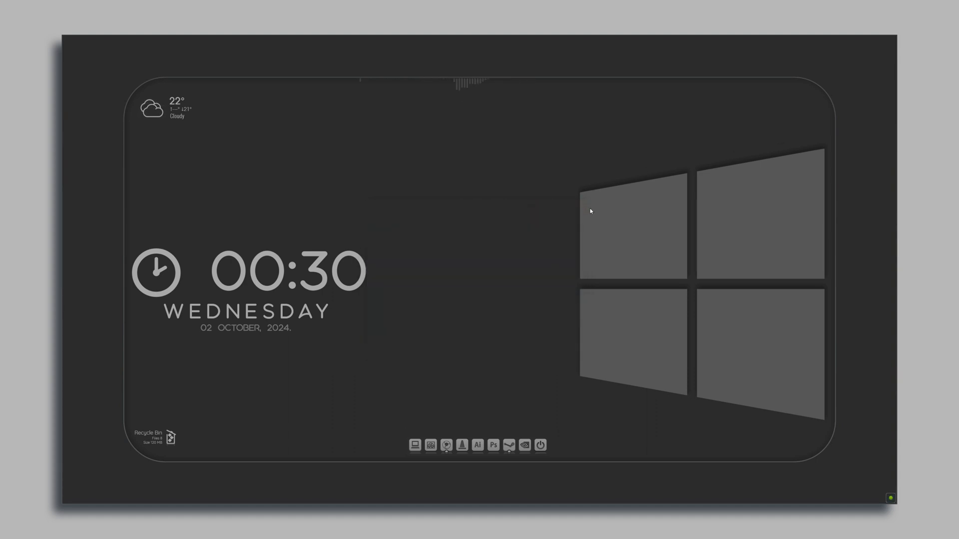
pyautogui.click(524, 427)
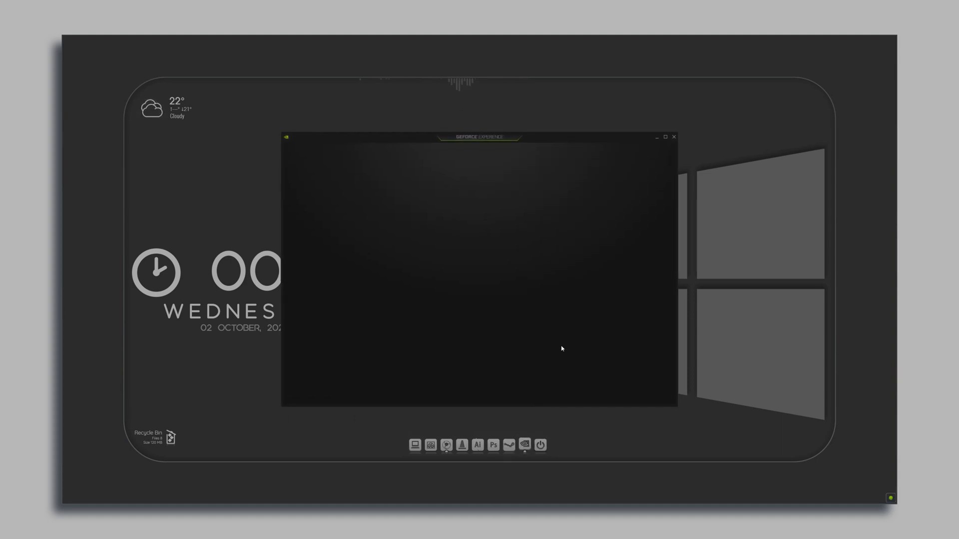
pyautogui.click(675, 137)
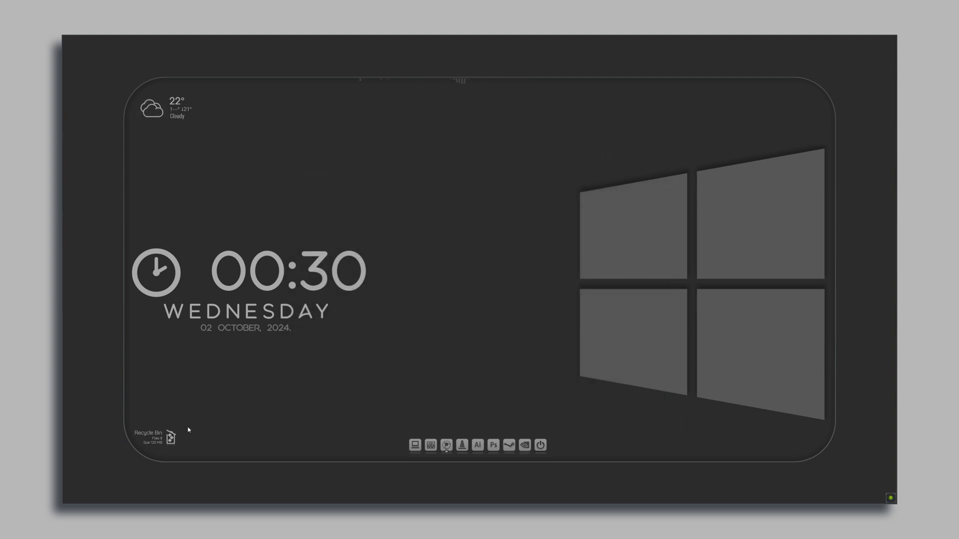
# Open the Recycle Bin from its desktop widget, permanently delete everything in it, and close the window.
pyautogui.click(171, 438)
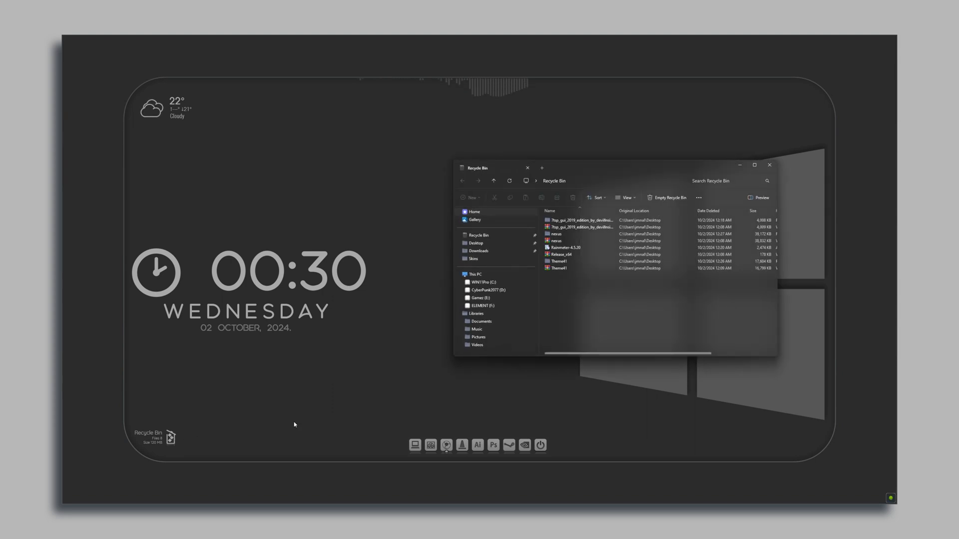
pyautogui.click(668, 198)
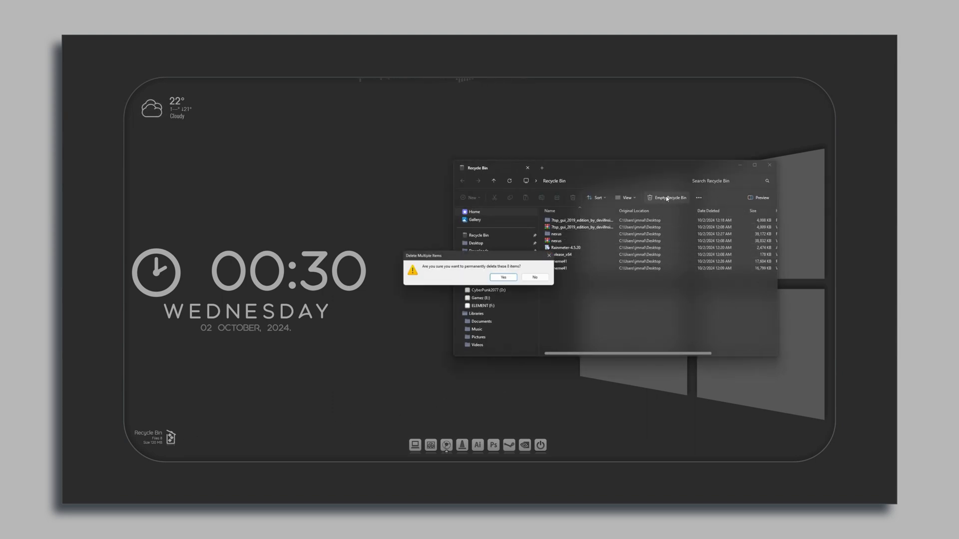
pyautogui.click(502, 279)
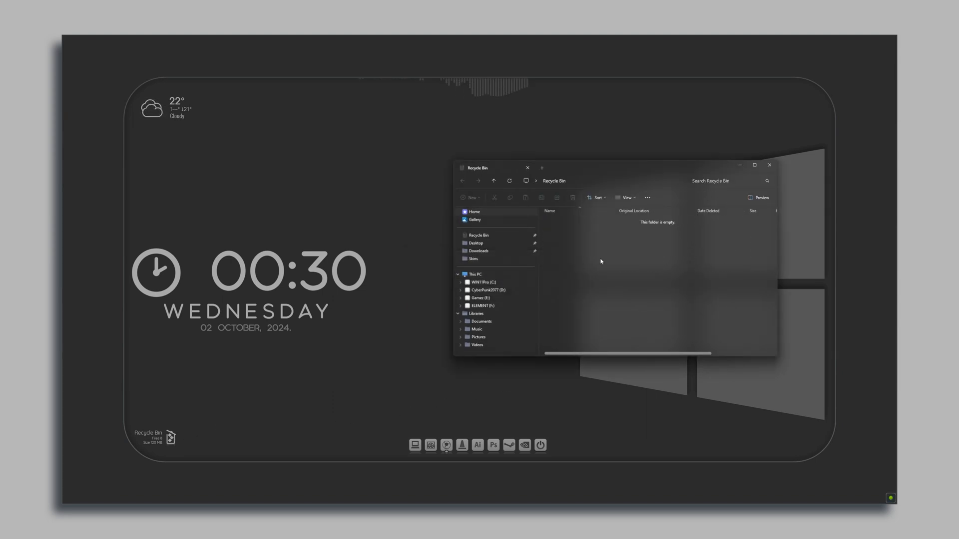
pyautogui.click(770, 166)
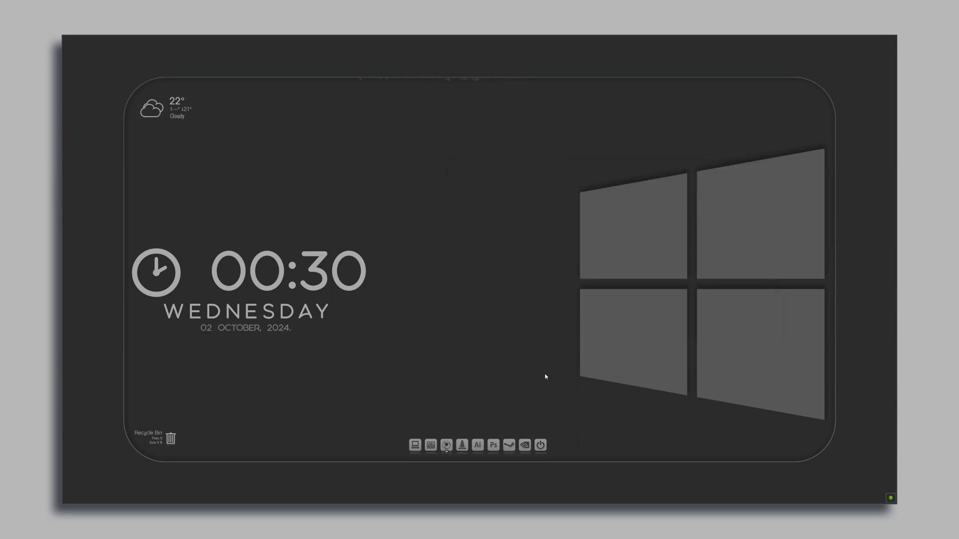
pyautogui.click(540, 439)
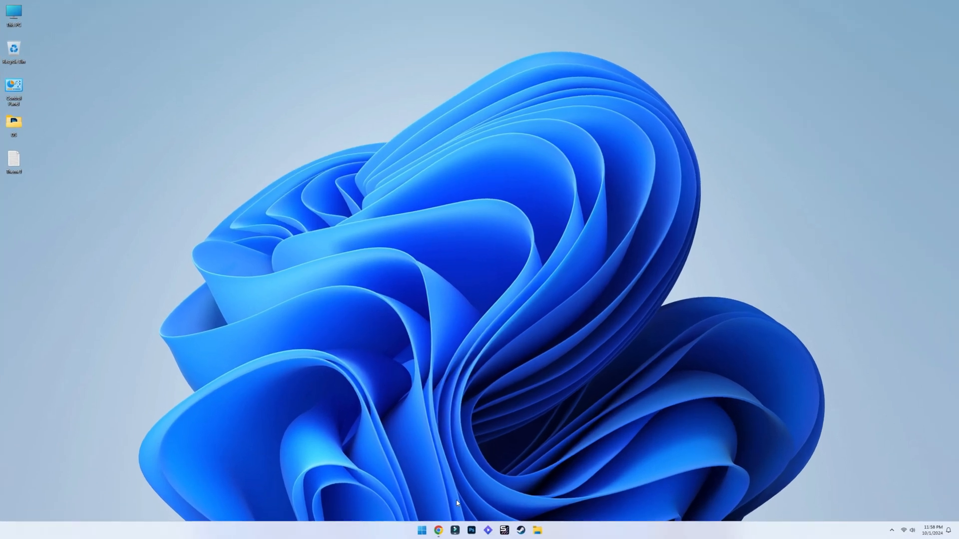
# Switch to Chrome and download the Rainmeter 4.5.20 release and the free Winstep Nexus dock from their open pages.
pyautogui.click(439, 531)
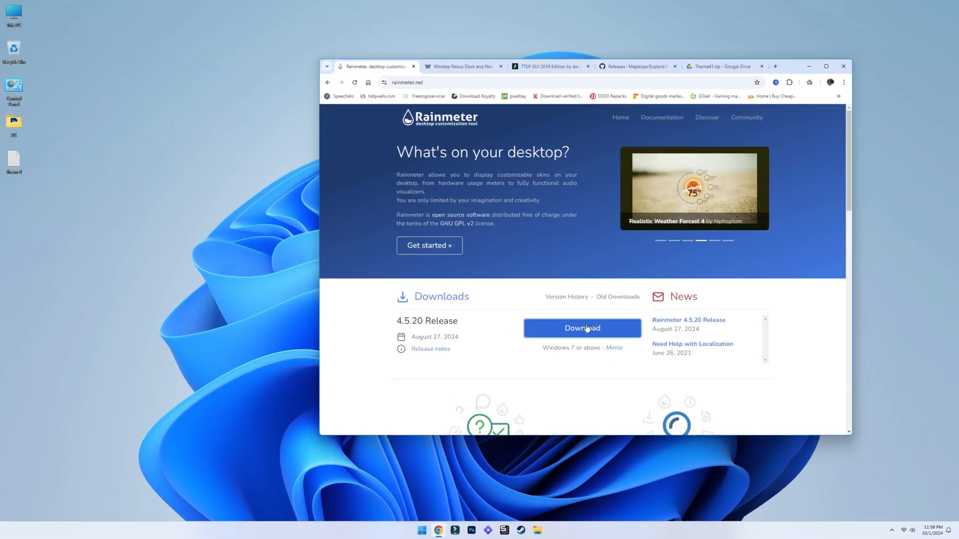
pyautogui.click(586, 327)
pyautogui.click(483, 66)
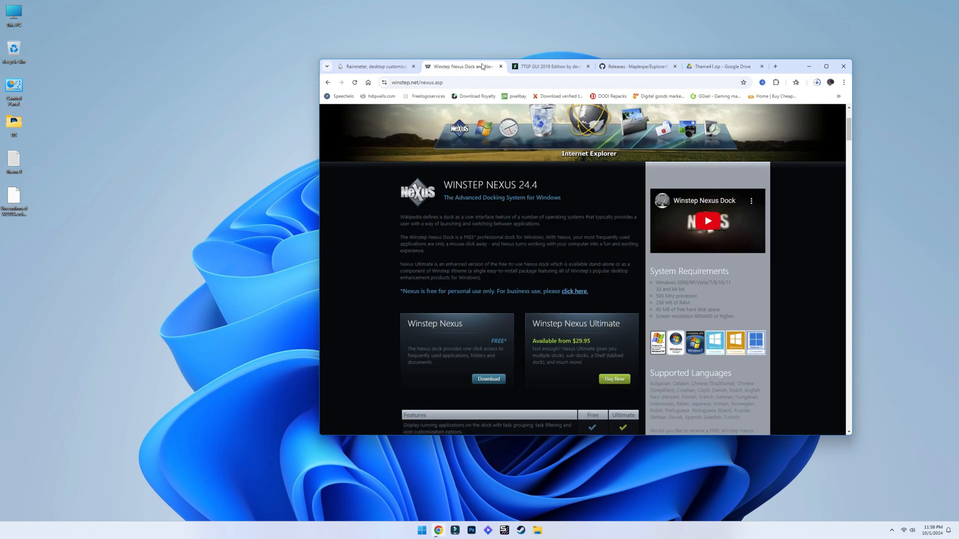
pyautogui.click(487, 379)
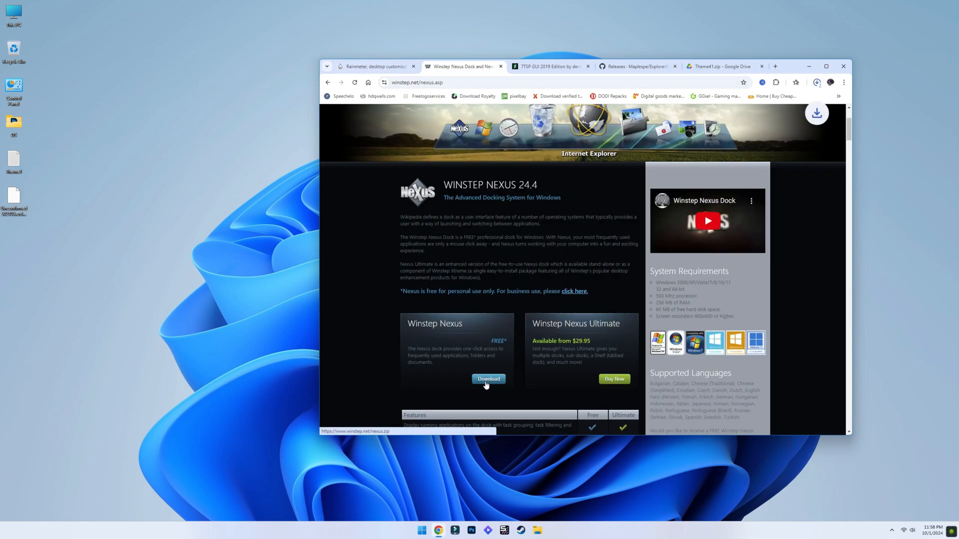
# Download 7TSP GUI 2019 Edition from DeviantArt and Release_x64.zip from the ExplorerBlurMica releases on GitHub.
pyautogui.click(546, 67)
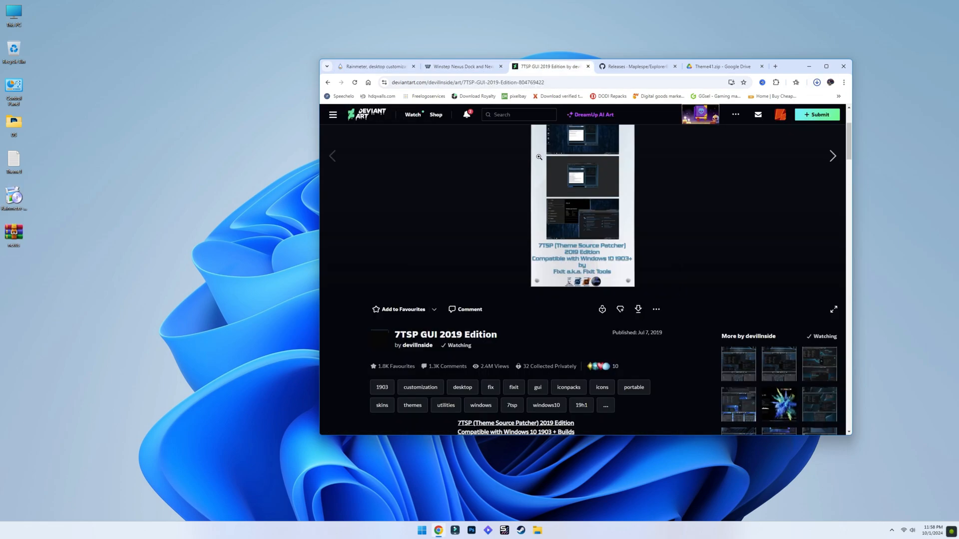
pyautogui.click(638, 311)
pyautogui.click(616, 68)
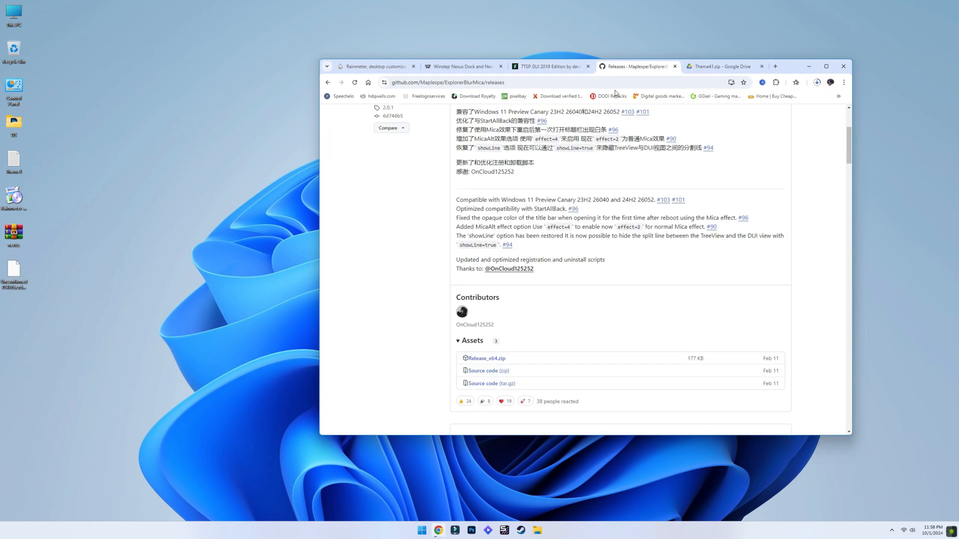
pyautogui.click(488, 359)
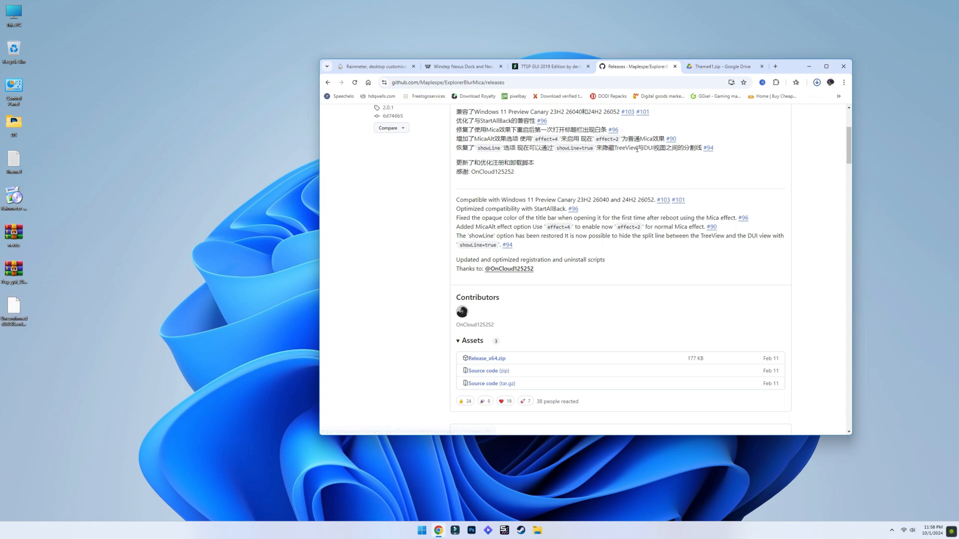
# Download Theme41.zip from Google Drive and minimize the browser window.
pyautogui.click(699, 67)
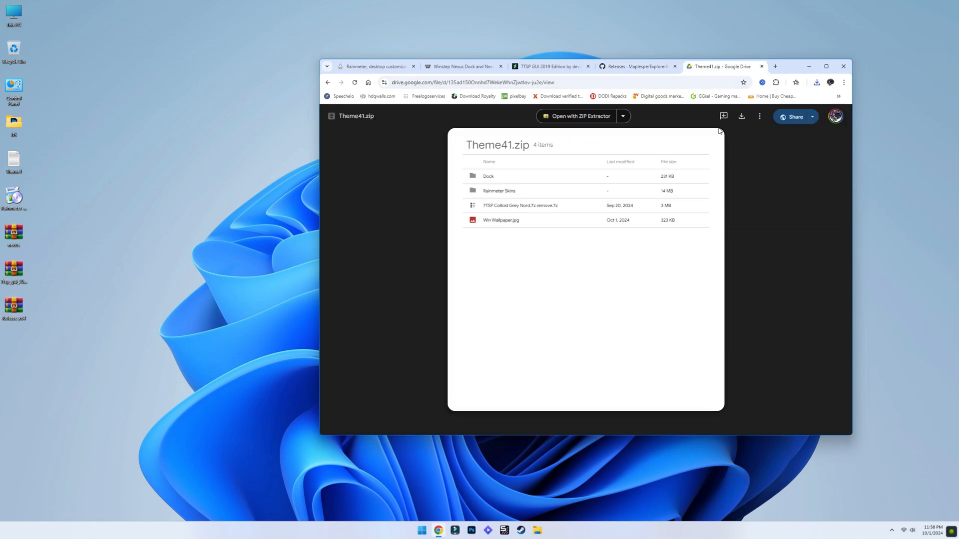
pyautogui.click(741, 118)
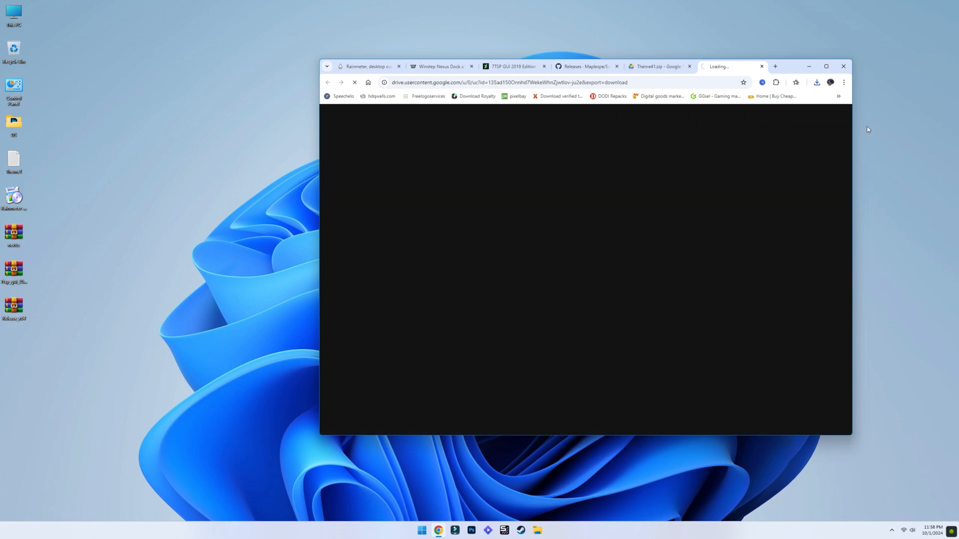
pyautogui.click(809, 65)
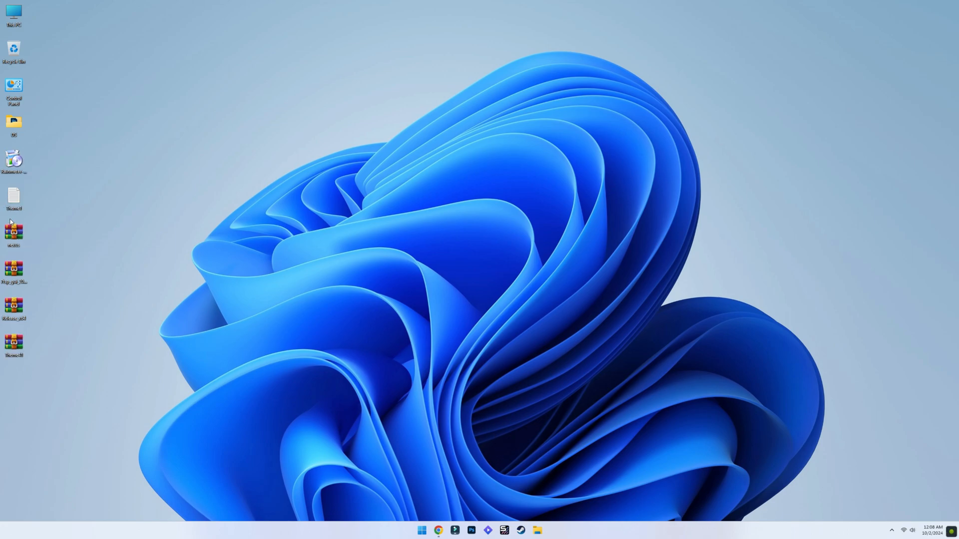
# Place the Rainmeter installer and the extracted nexus folder side by side in open desktop space, deleting the nexus archive.
pyautogui.moveTo(12, 161); pyautogui.dragTo(311, 99)
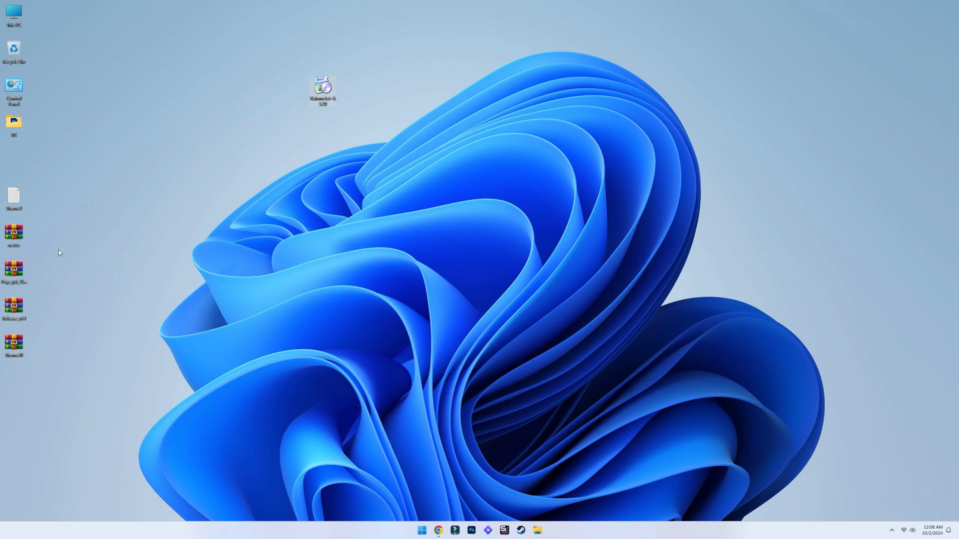
pyautogui.rightClick(15, 233)
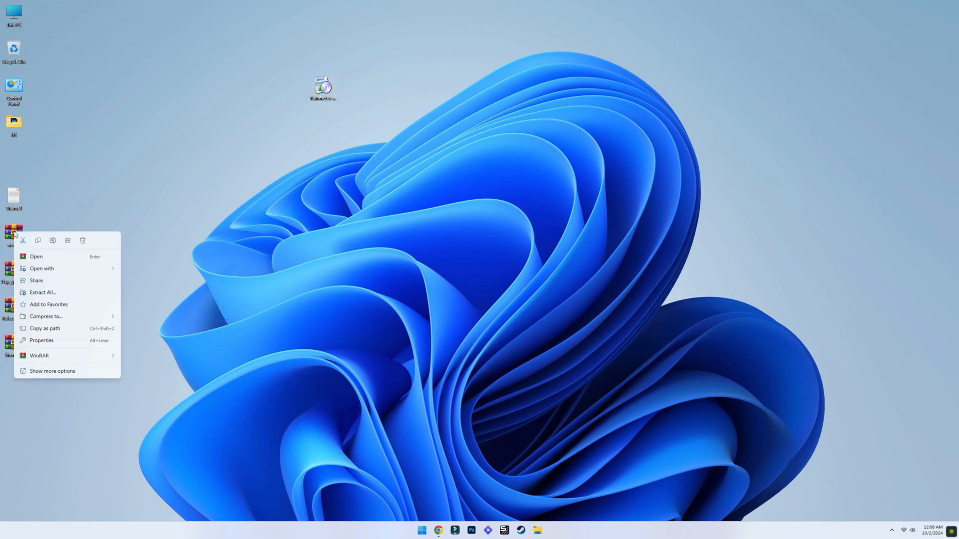
pyautogui.click(66, 292)
pyautogui.click(549, 336)
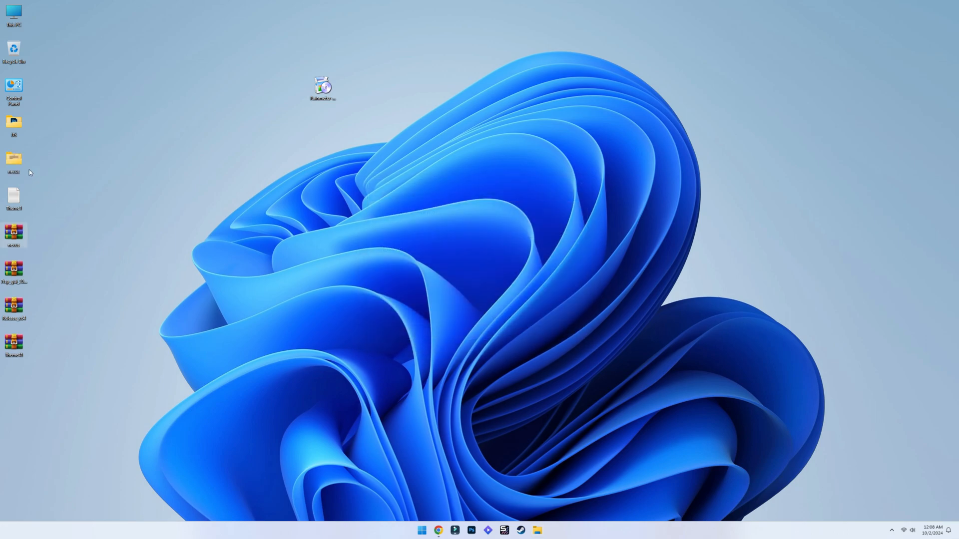
pyautogui.moveTo(25, 164); pyautogui.dragTo(364, 91)
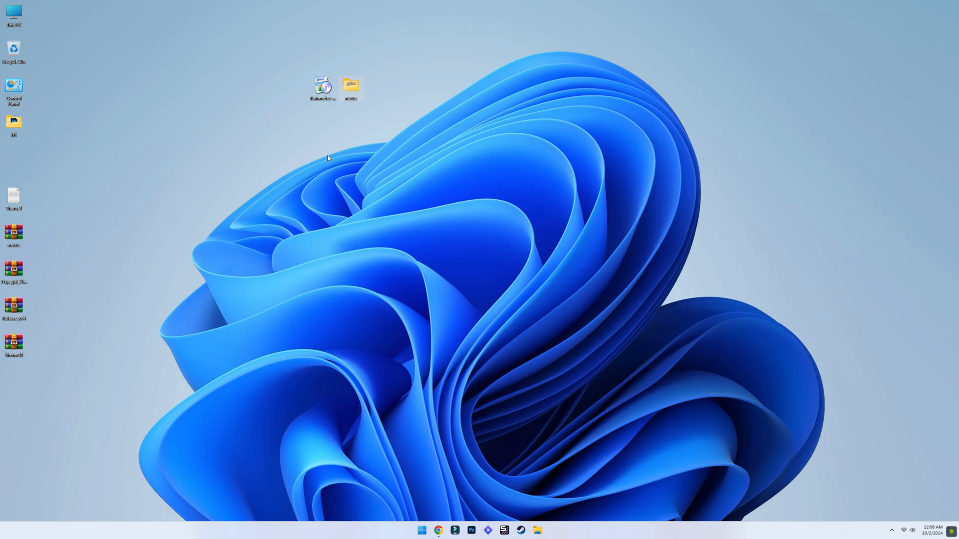
pyautogui.rightClick(20, 234)
pyautogui.click(85, 238)
# Extract the 7tsp_gui_2019 archive to its default folder, move that folder near the nexus folder, and delete the archive.
pyautogui.rightClick(22, 271)
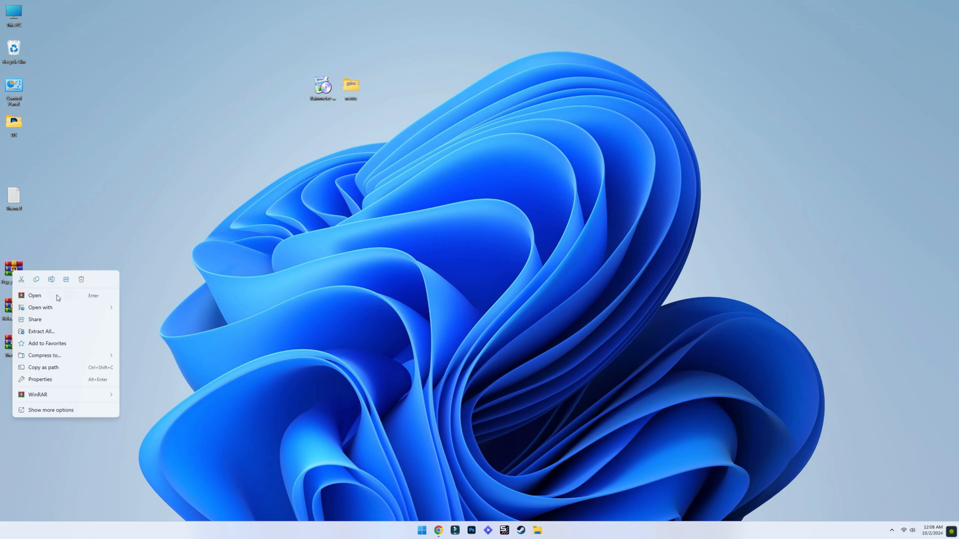
pyautogui.click(41, 331)
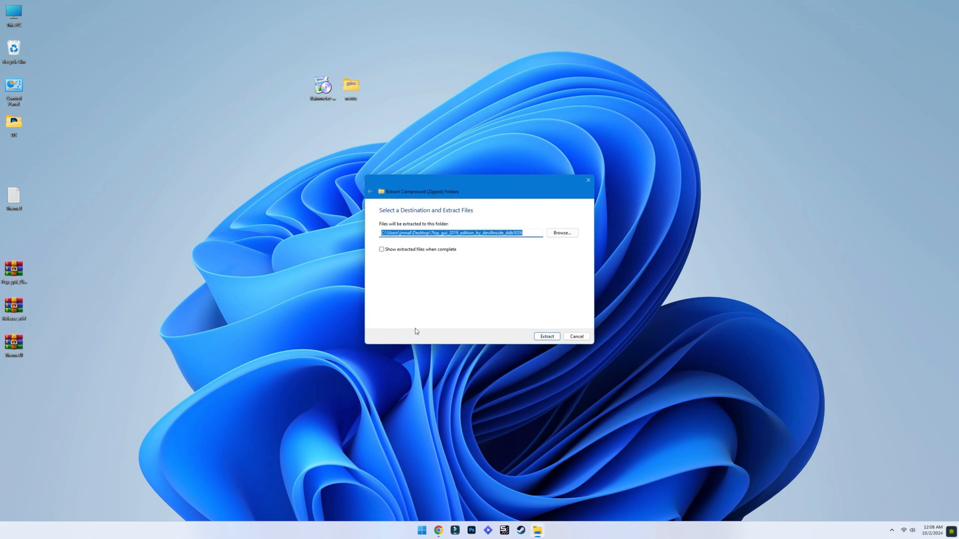
pyautogui.click(551, 339)
pyautogui.moveTo(14, 159); pyautogui.dragTo(402, 94)
pyautogui.click(16, 271)
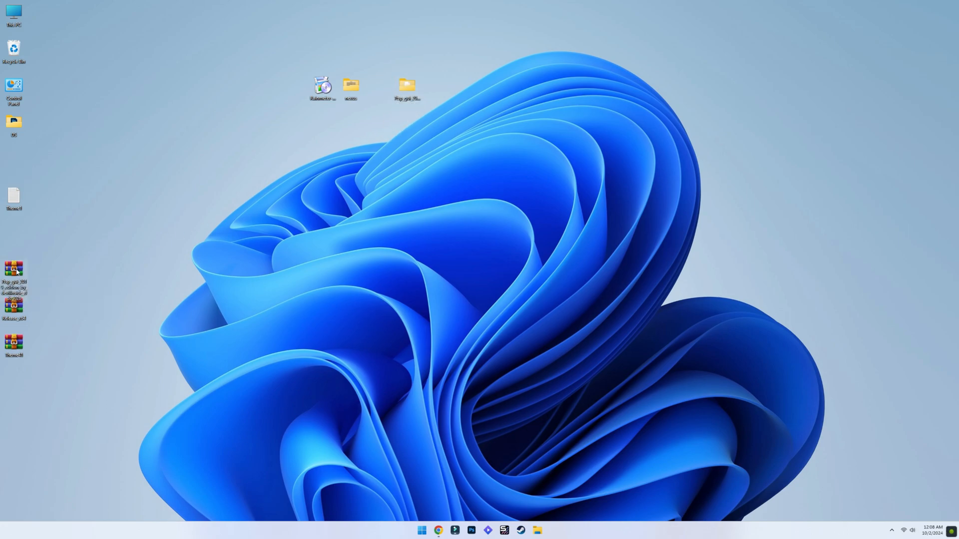
pyautogui.rightClick(16, 271)
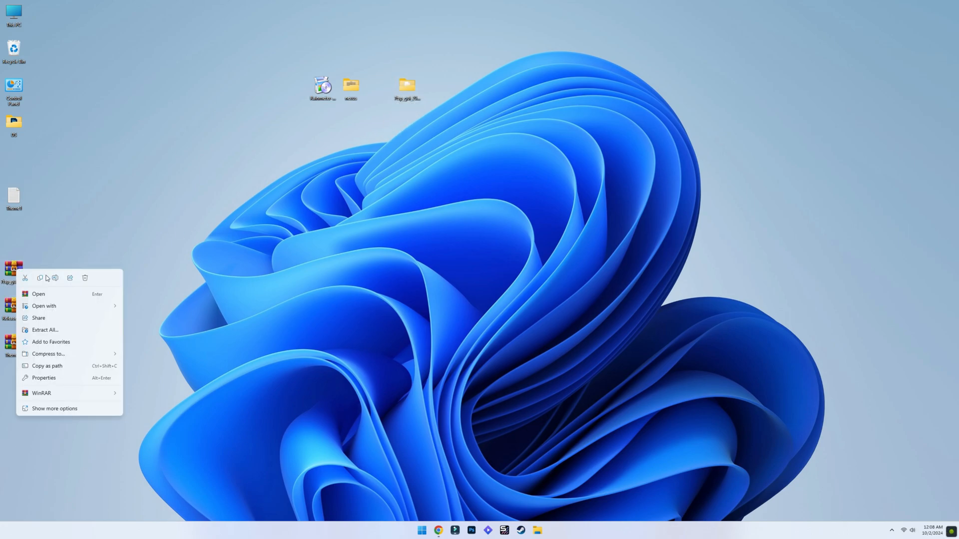
pyautogui.click(85, 278)
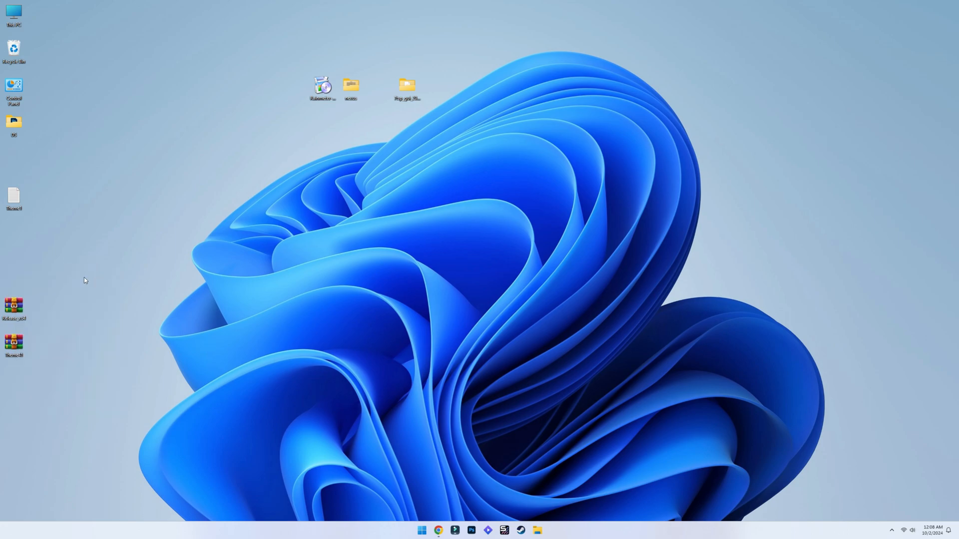
# Extract the Release_x64 archive to its default folder, place that folder beside the 7tsp_gui folder, and delete the archive.
pyautogui.rightClick(17, 309)
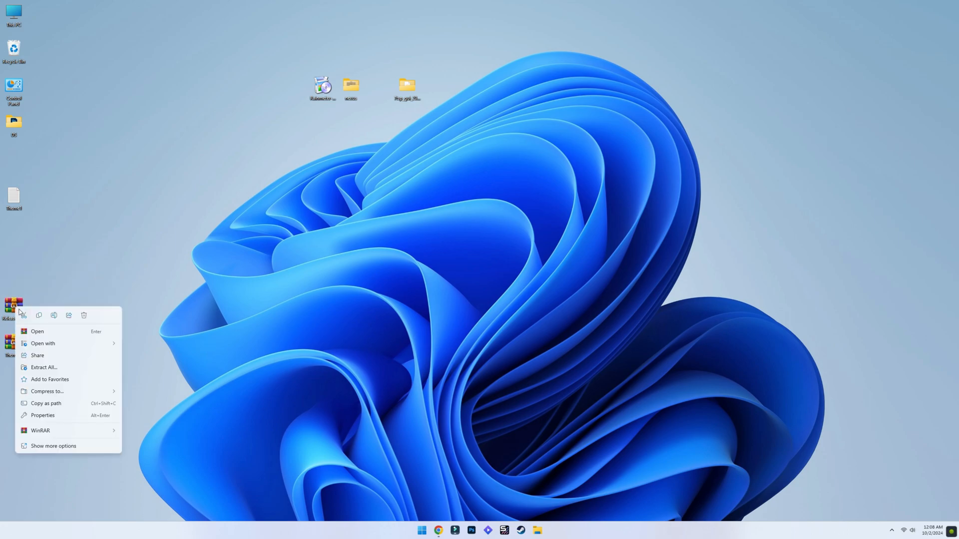
pyautogui.click(44, 368)
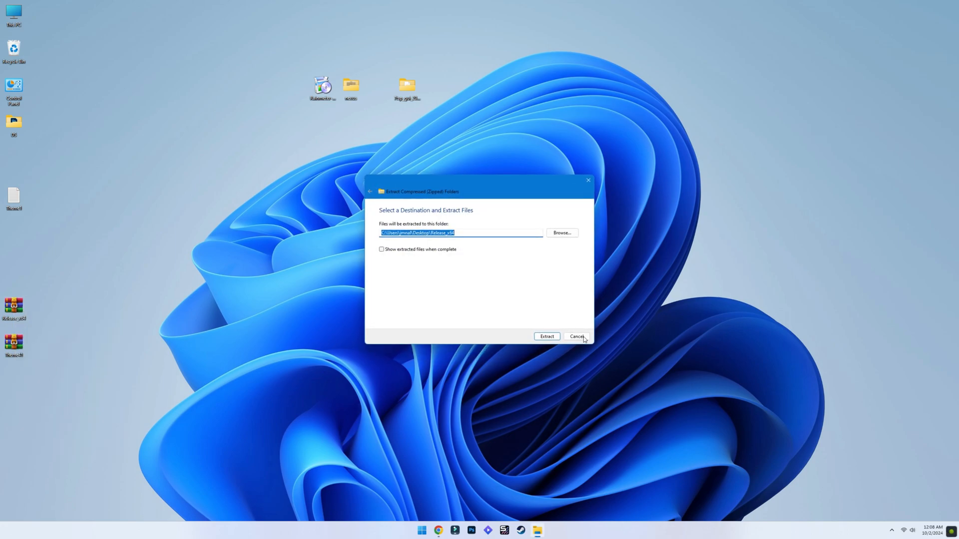
pyautogui.click(546, 336)
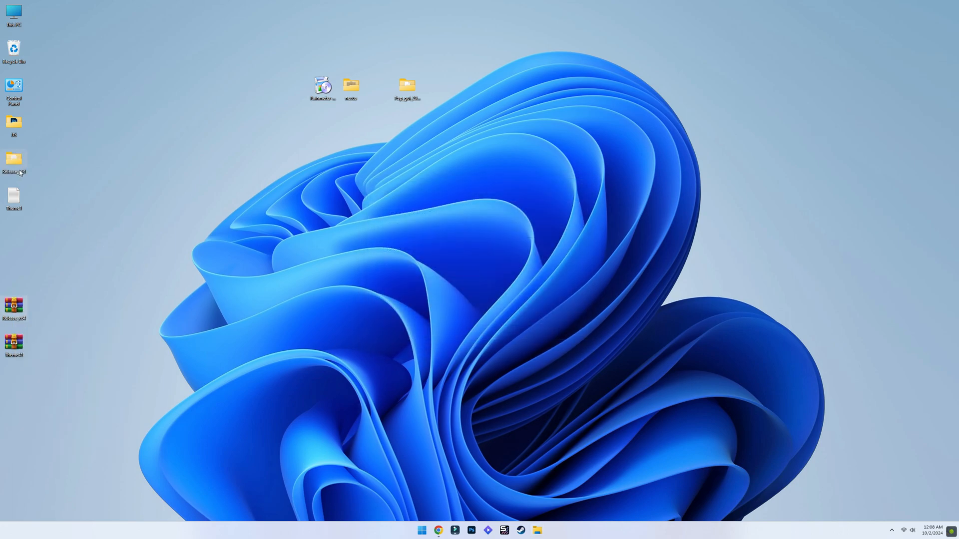
pyautogui.moveTo(20, 172); pyautogui.dragTo(476, 90)
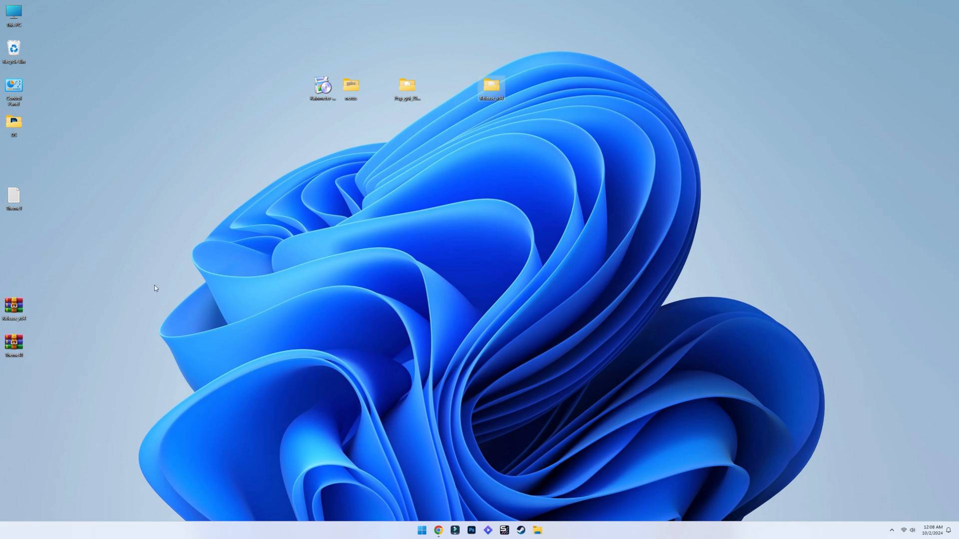
pyautogui.rightClick(11, 308)
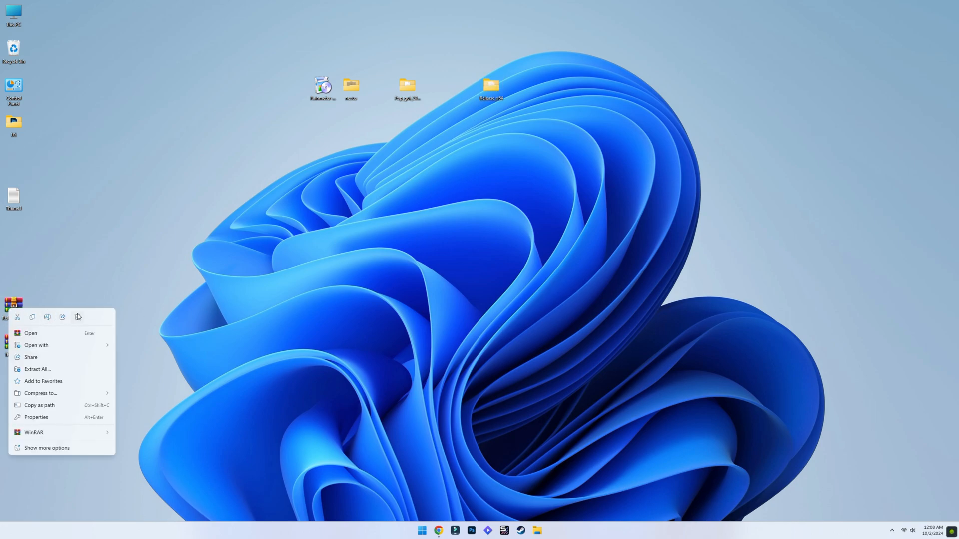
pyautogui.click(78, 317)
# Extract the Theme41 archive to its default folder, place that folder beside Release_x64, and delete the archive.
pyautogui.rightClick(21, 344)
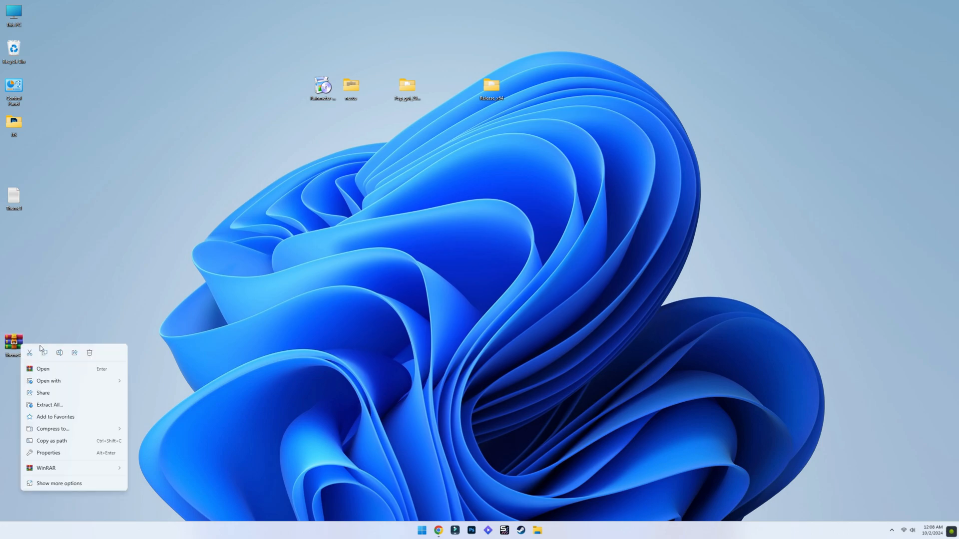
pyautogui.click(61, 404)
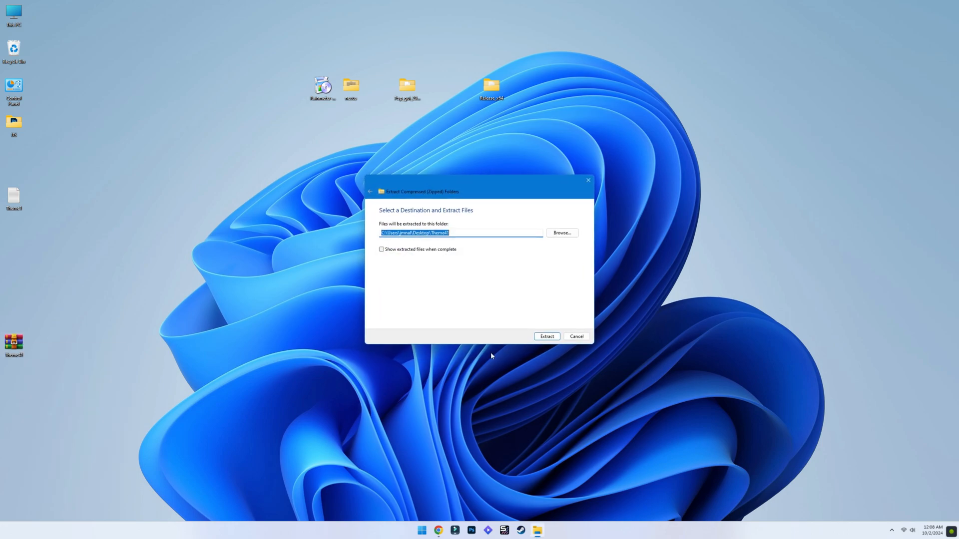
pyautogui.click(544, 335)
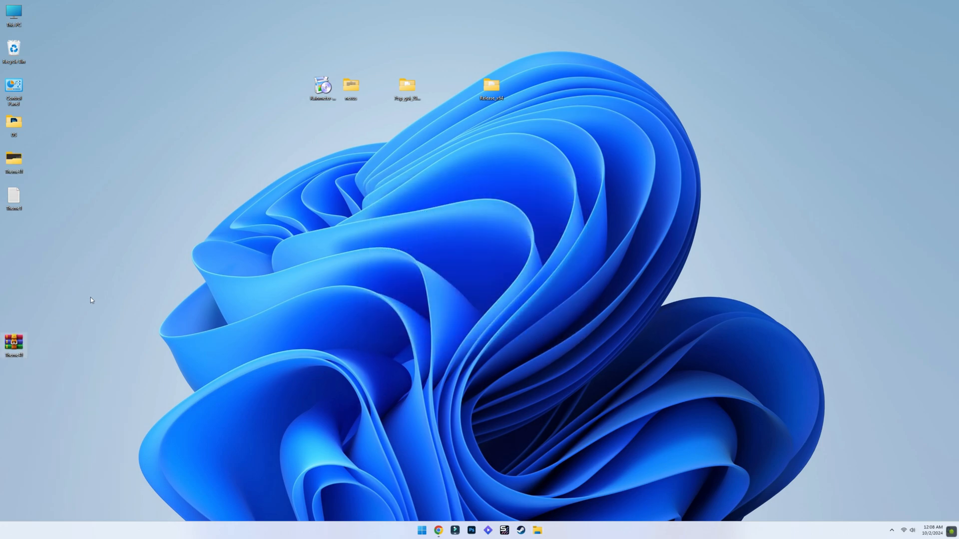
pyautogui.moveTo(12, 167); pyautogui.dragTo(553, 88)
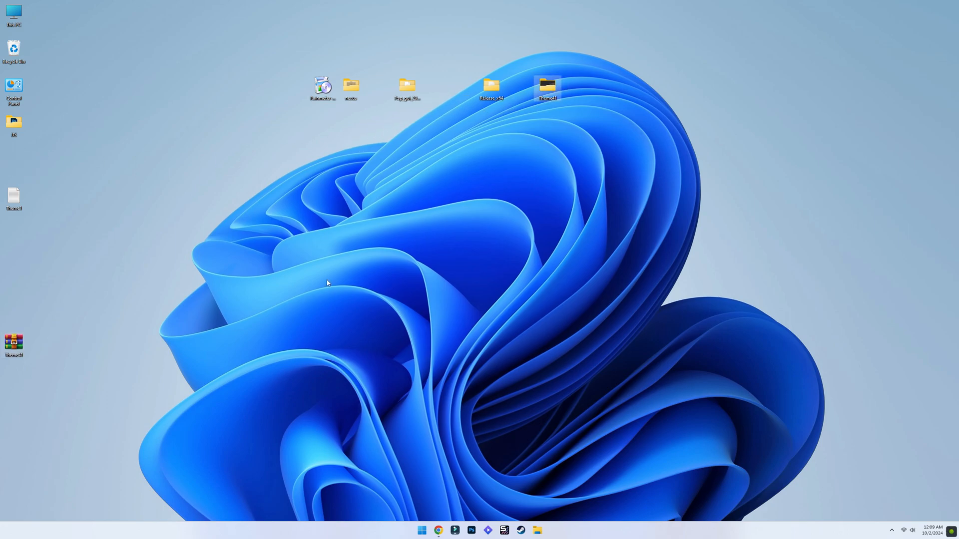
pyautogui.rightClick(15, 343)
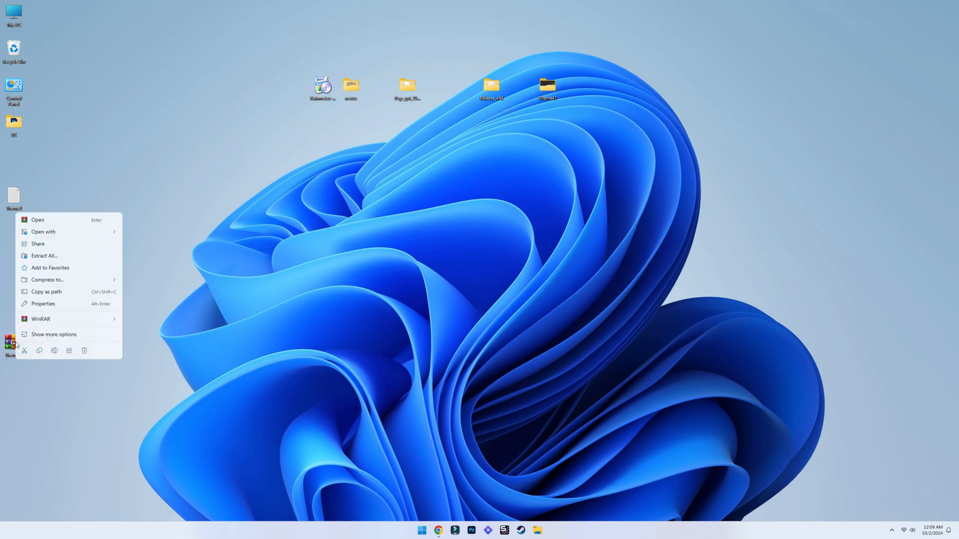
pyautogui.click(87, 352)
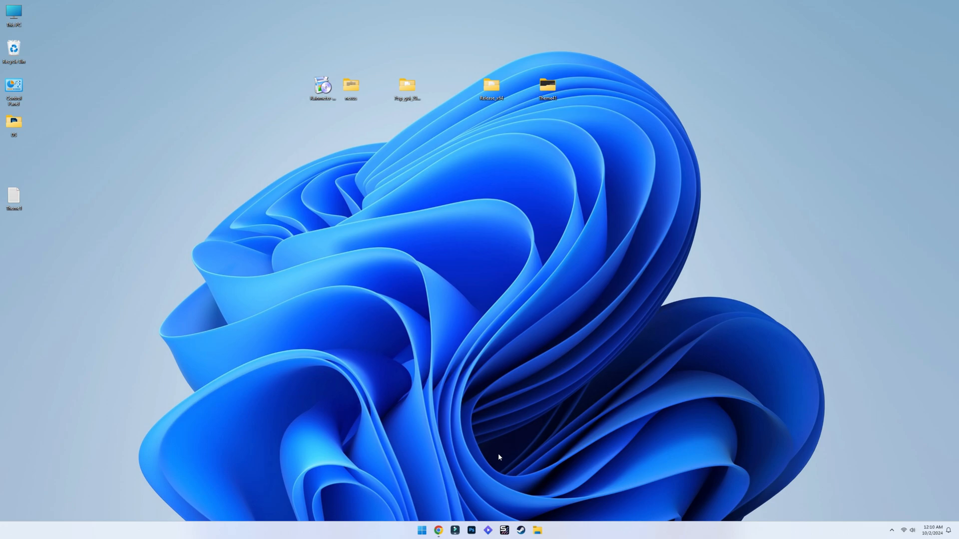
# Set the Win Wallpaper image from the Theme41 folder as the desktop background and close the folder.
pyautogui.doubleClick(548, 87)
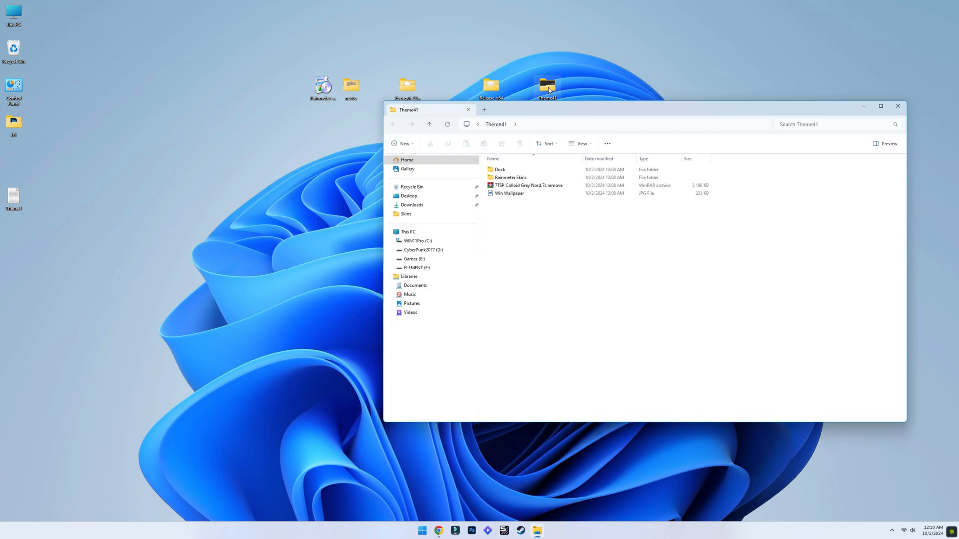
pyautogui.rightClick(519, 198)
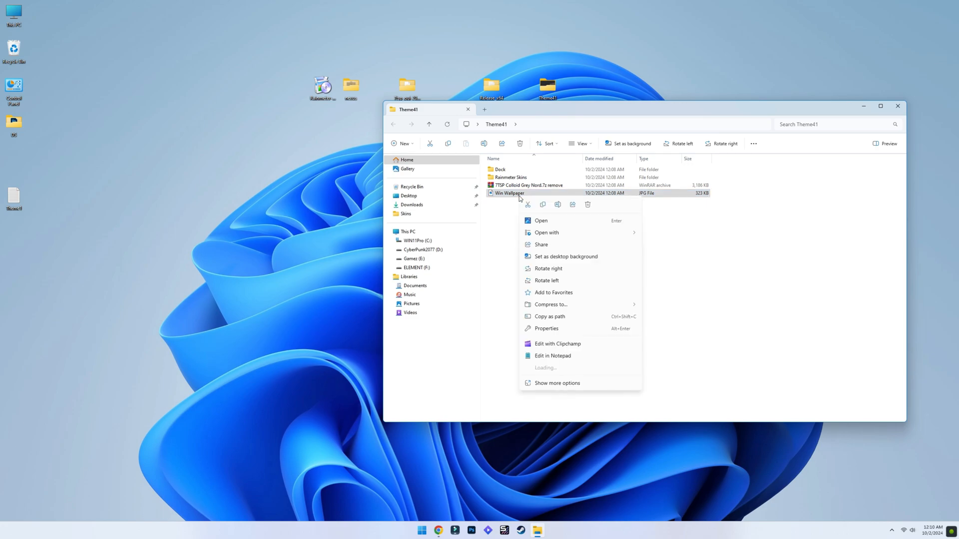
pyautogui.click(568, 256)
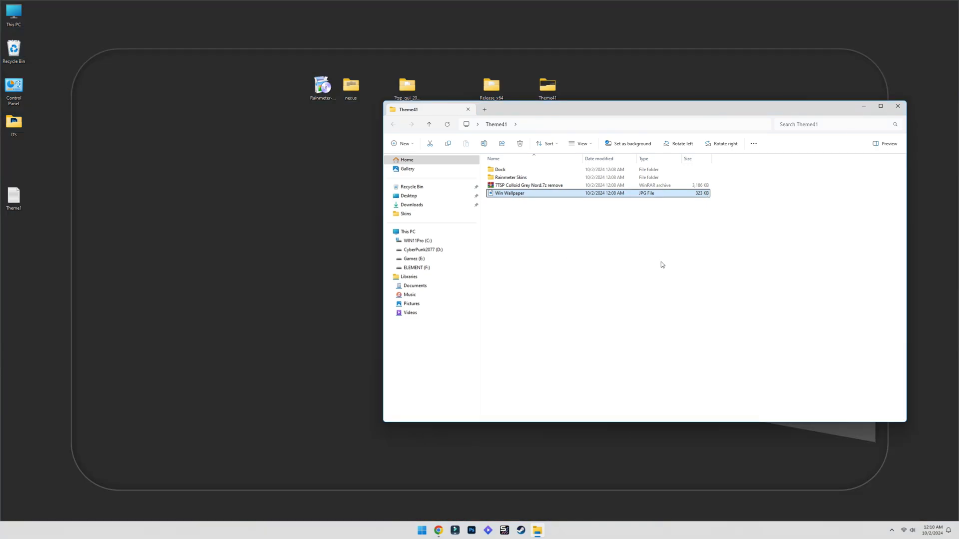
pyautogui.click(897, 106)
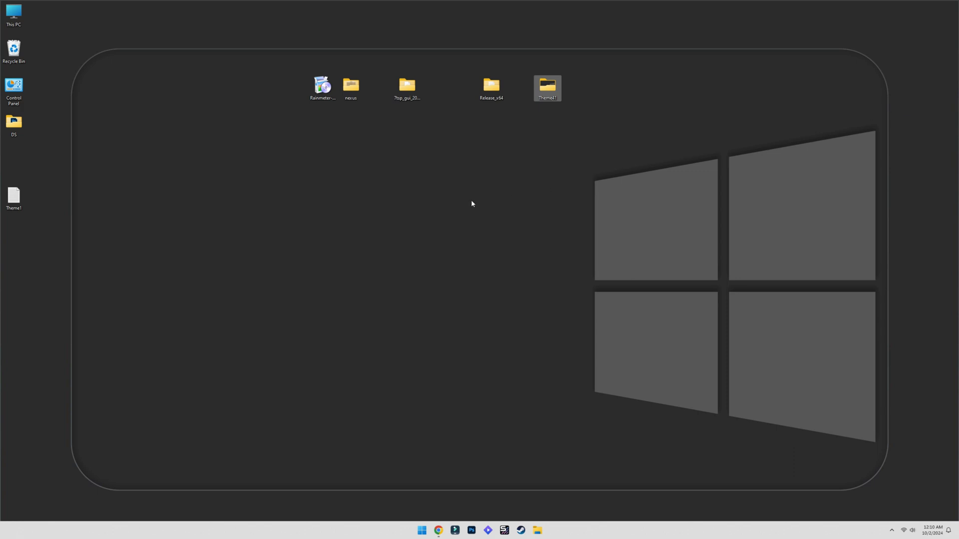
# Choose Fill as the fit for the desktop image in the background personalization settings.
pyautogui.rightClick(369, 265)
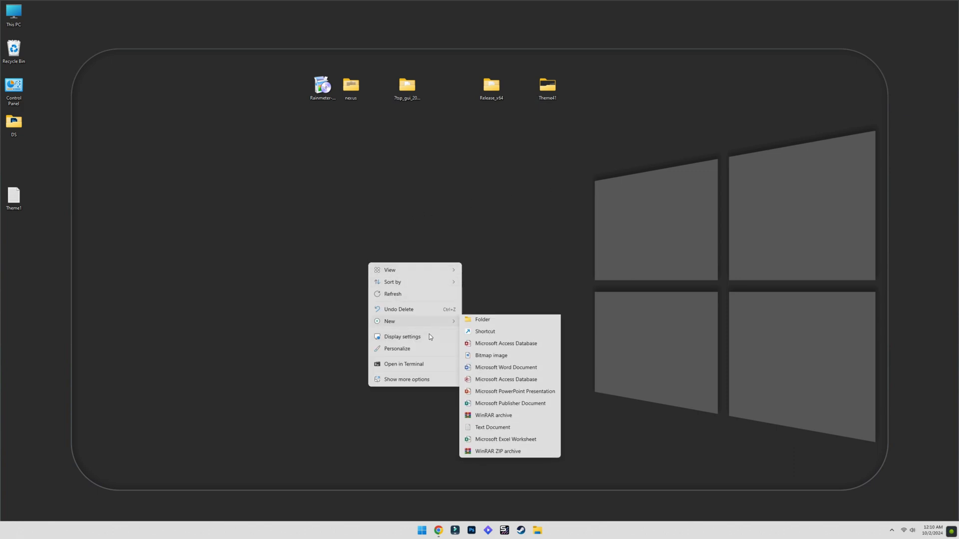
pyautogui.click(413, 349)
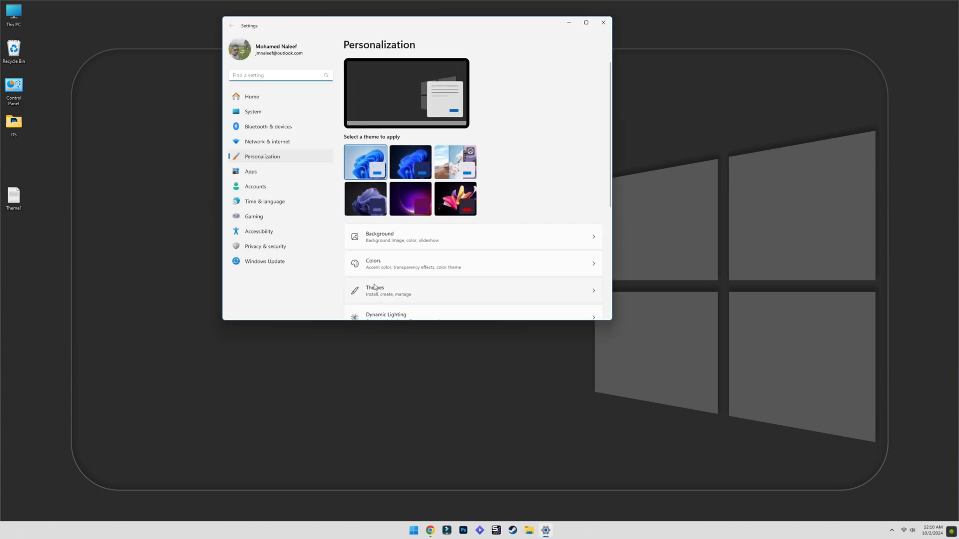
pyautogui.click(467, 238)
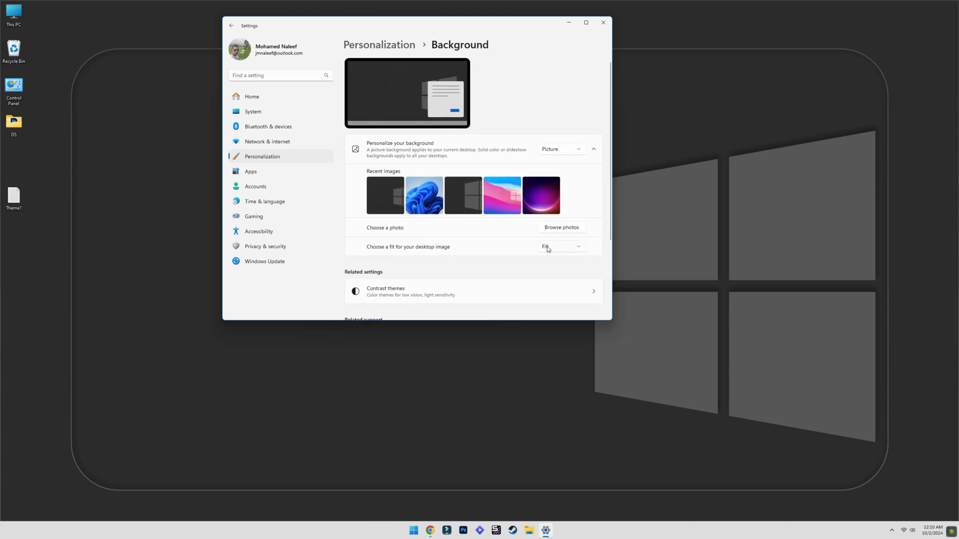
pyautogui.click(582, 250)
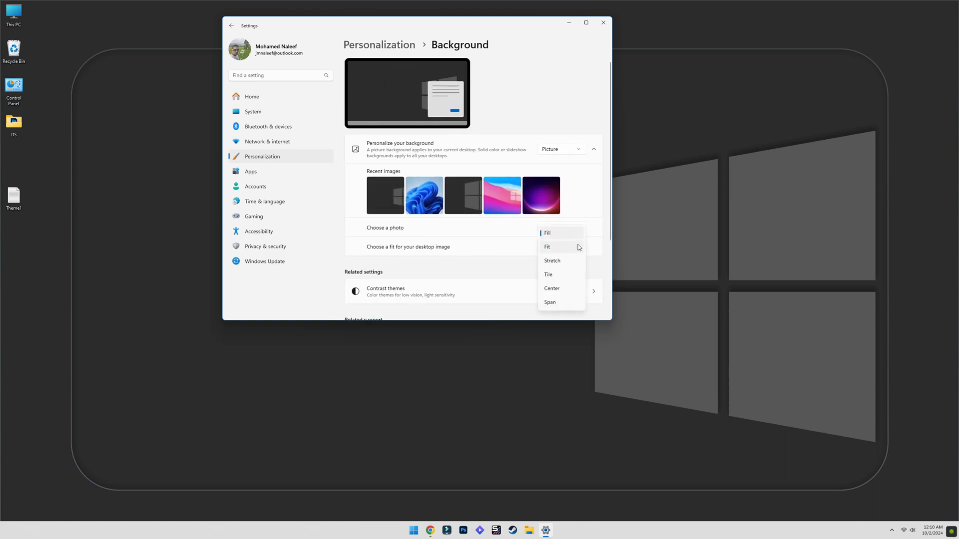
pyautogui.click(548, 235)
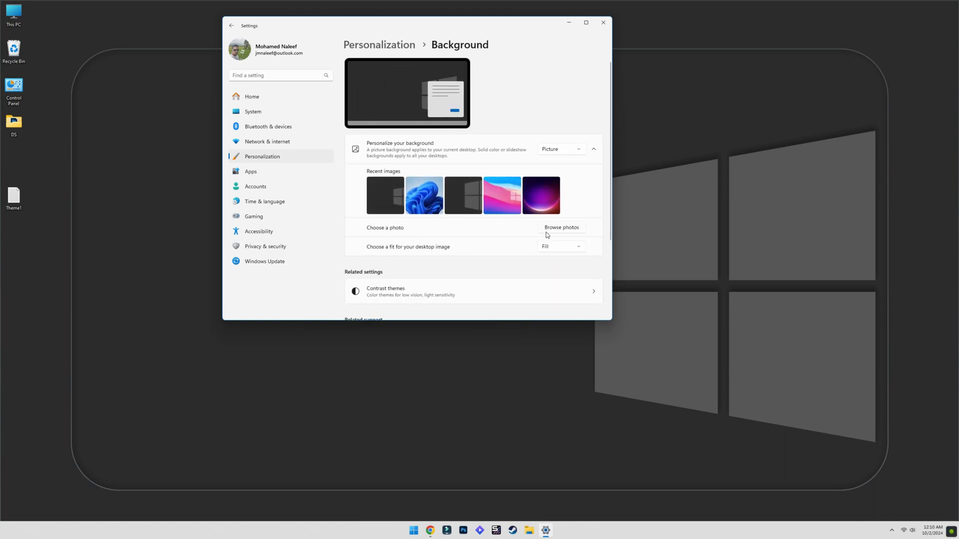
# Set the Windows color mode to Dark and the accent color to Automatic, and close Settings.
pyautogui.click(263, 158)
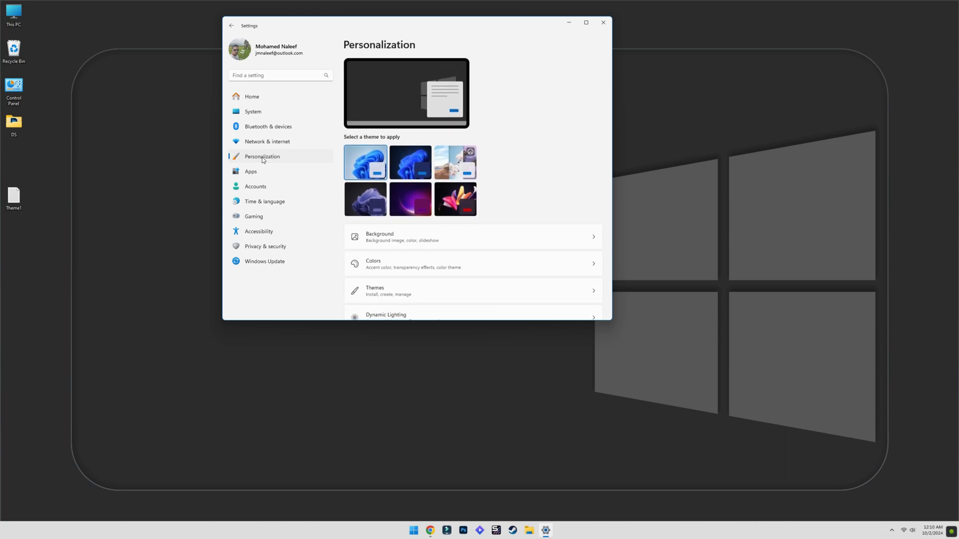
pyautogui.click(420, 263)
pyautogui.click(566, 147)
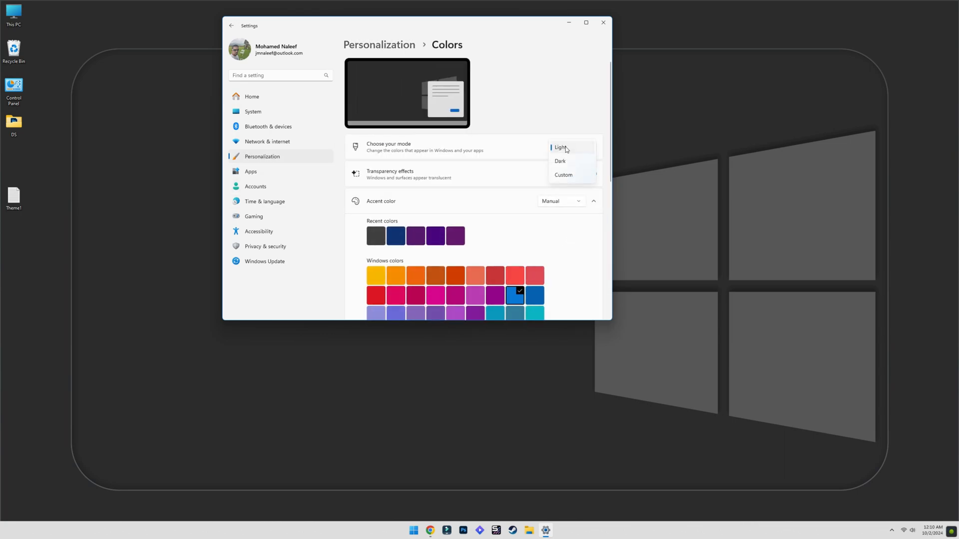
pyautogui.click(561, 159)
pyautogui.click(559, 201)
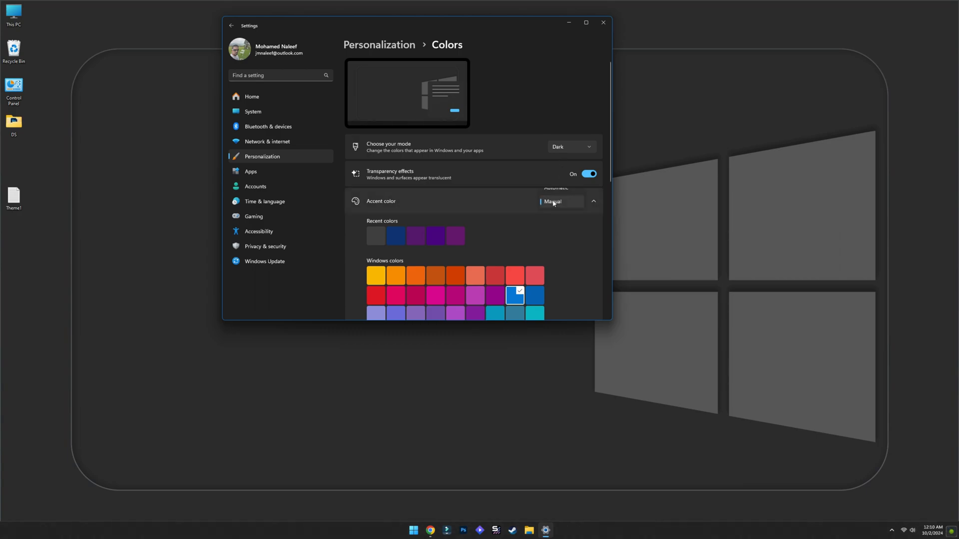
pyautogui.click(556, 188)
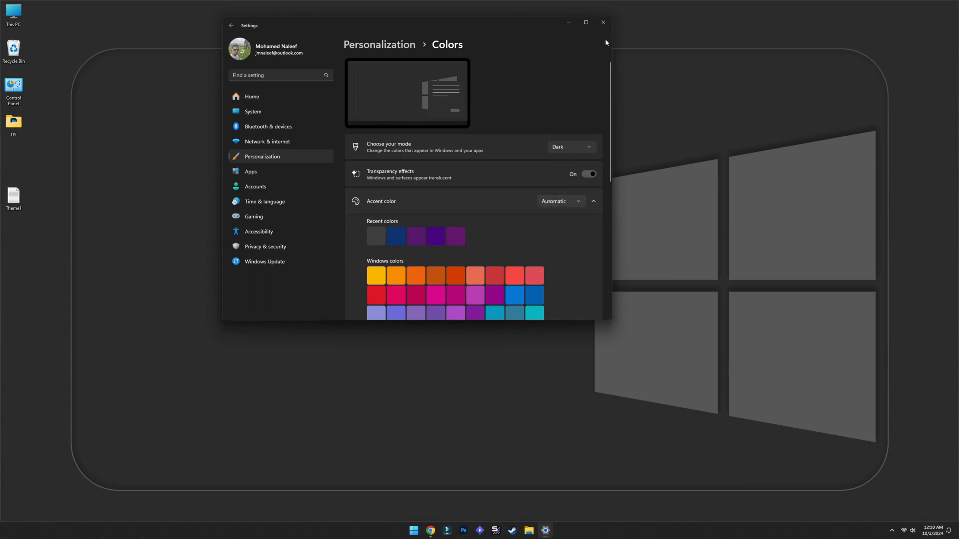
pyautogui.click(604, 23)
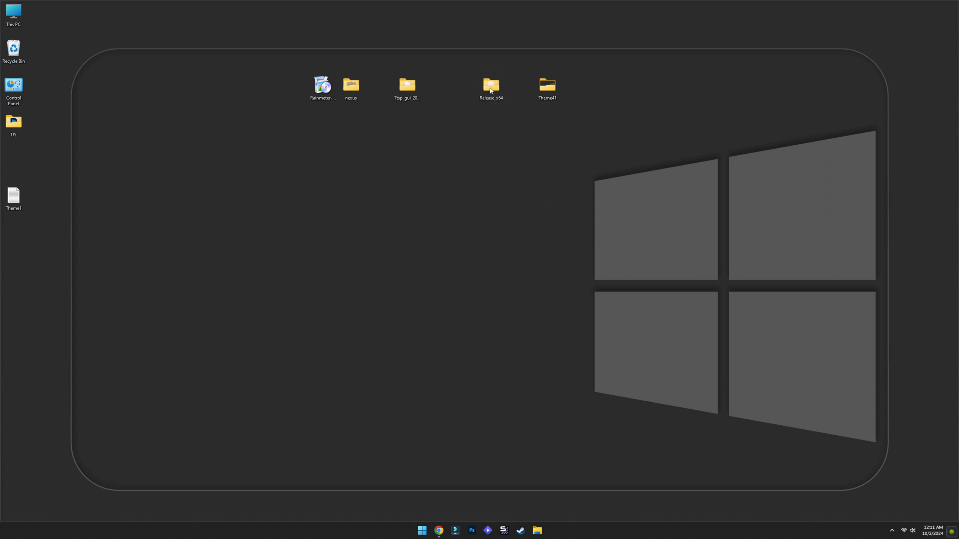
# Move the Release_x64 folder from the desktop to the root of the C: drive.
pyautogui.rightClick(490, 90)
pyautogui.click(497, 96)
pyautogui.doubleClick(15, 15)
pyautogui.doubleClick(509, 172)
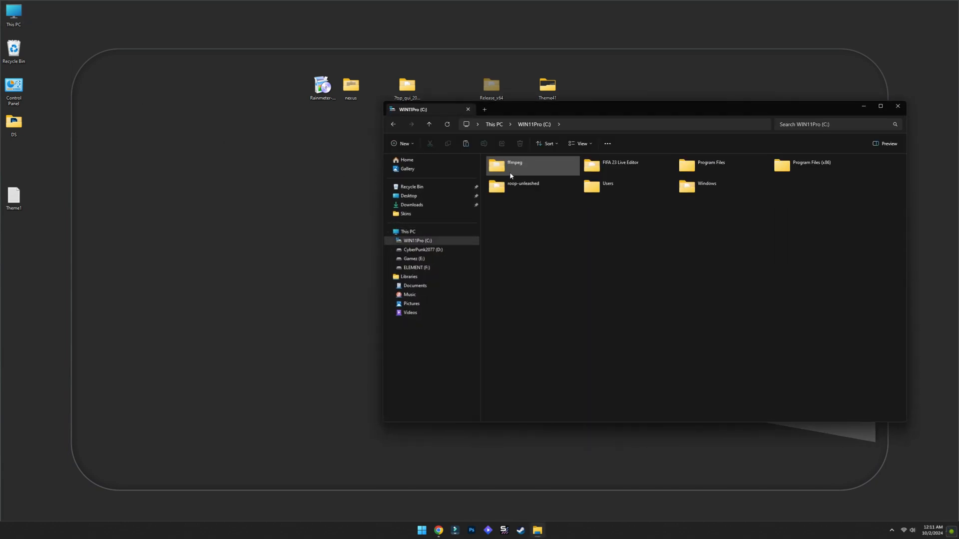
pyautogui.rightClick(582, 237)
pyautogui.click(589, 247)
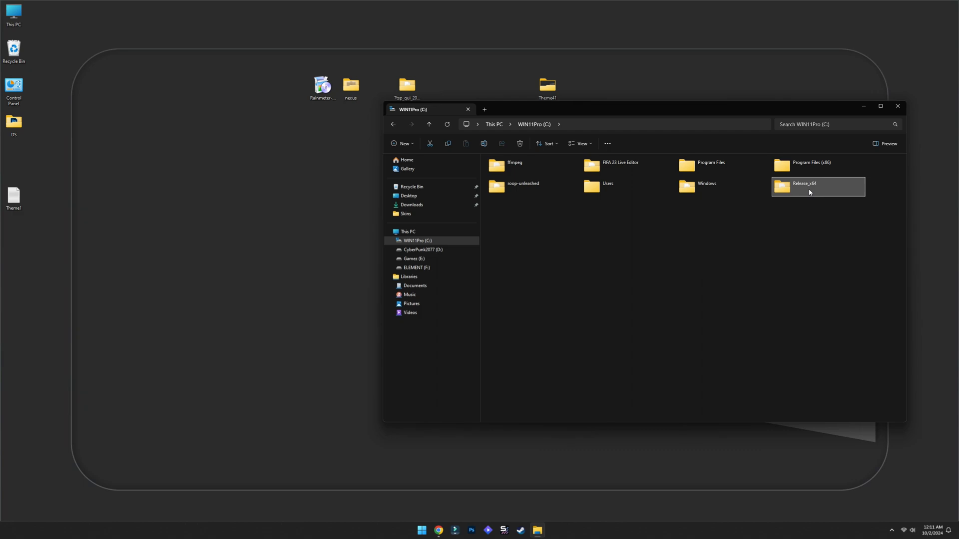
# In the config file of Release_x64's Release folder, set the [dark] section's a value to 80, save it, and close Notepad.
pyautogui.doubleClick(787, 194)
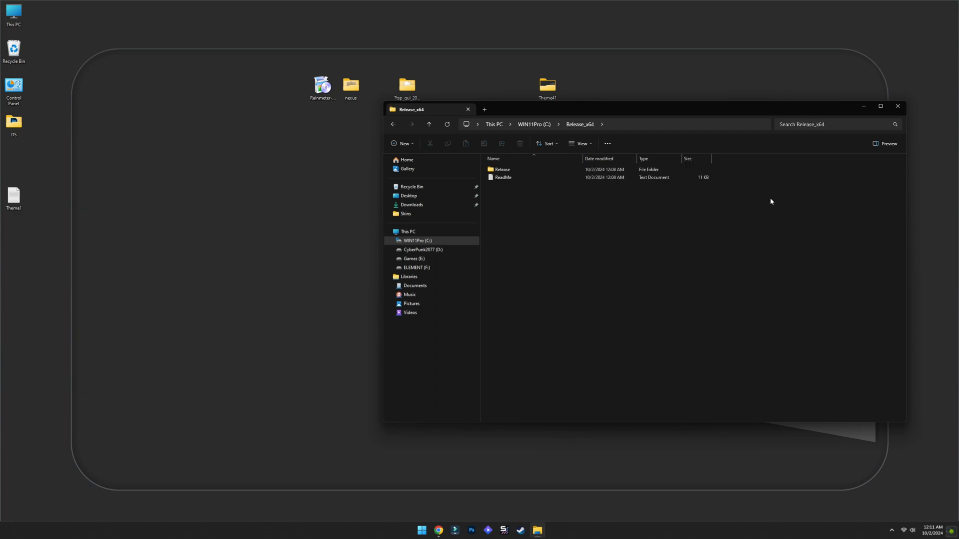
pyautogui.doubleClick(492, 170)
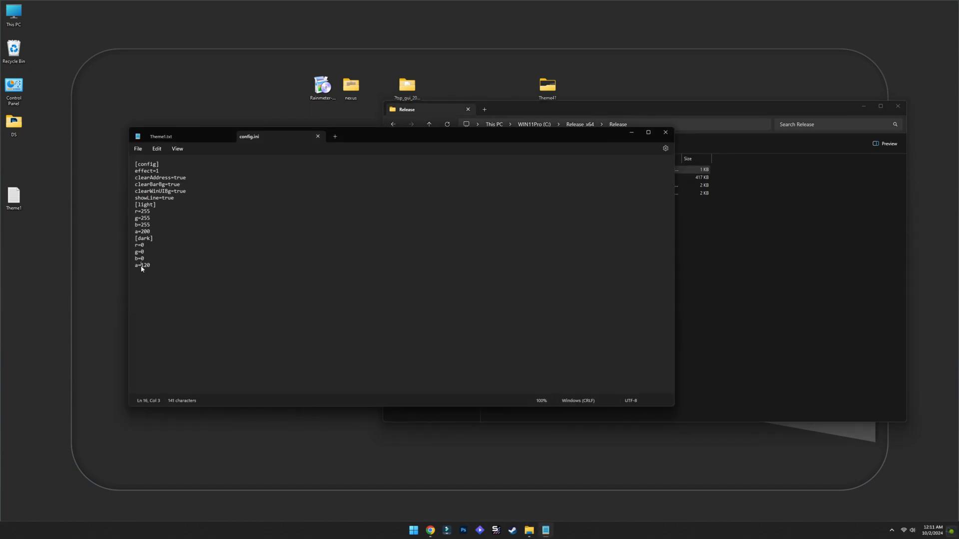
pyautogui.moveTo(142, 267); pyautogui.dragTo(167, 267)
pyautogui.write('80')
pyautogui.click(137, 148)
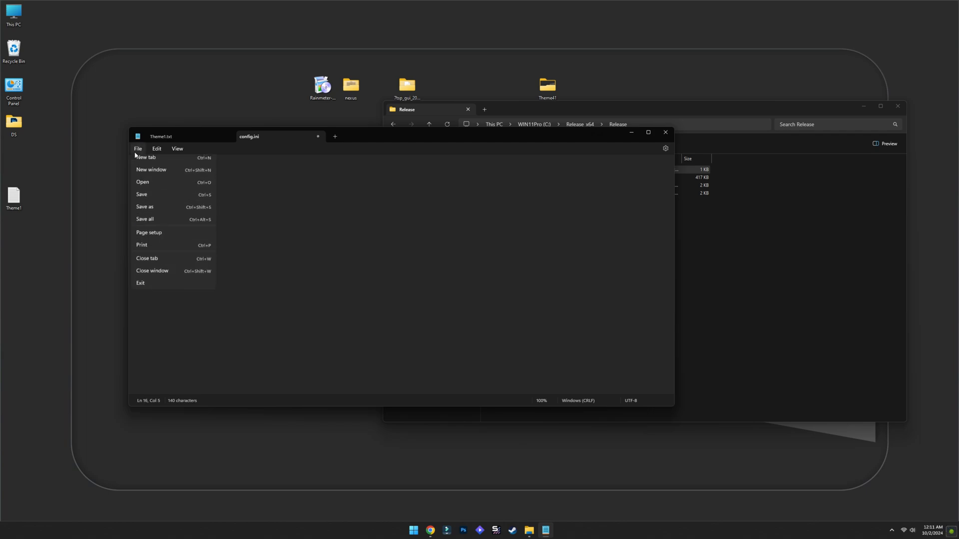
pyautogui.click(145, 198)
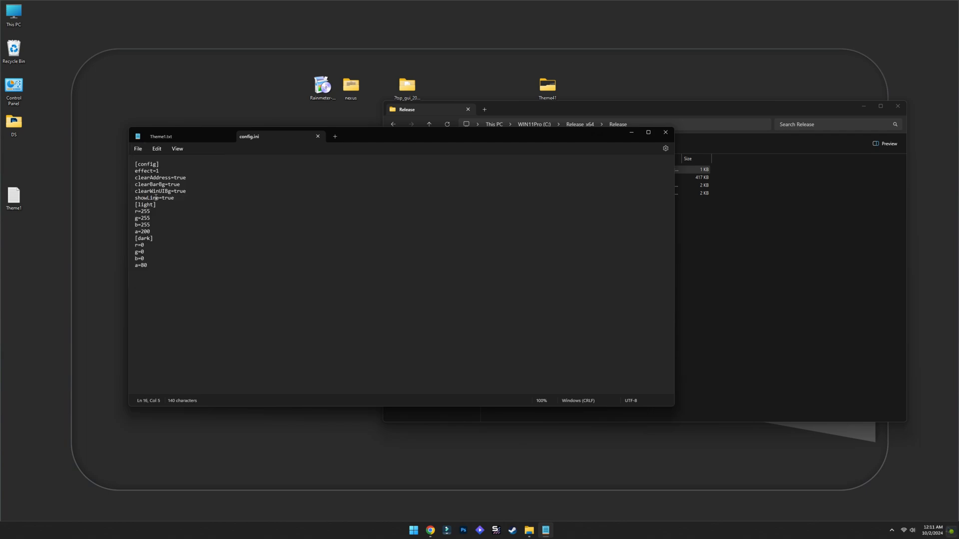
pyautogui.click(318, 137)
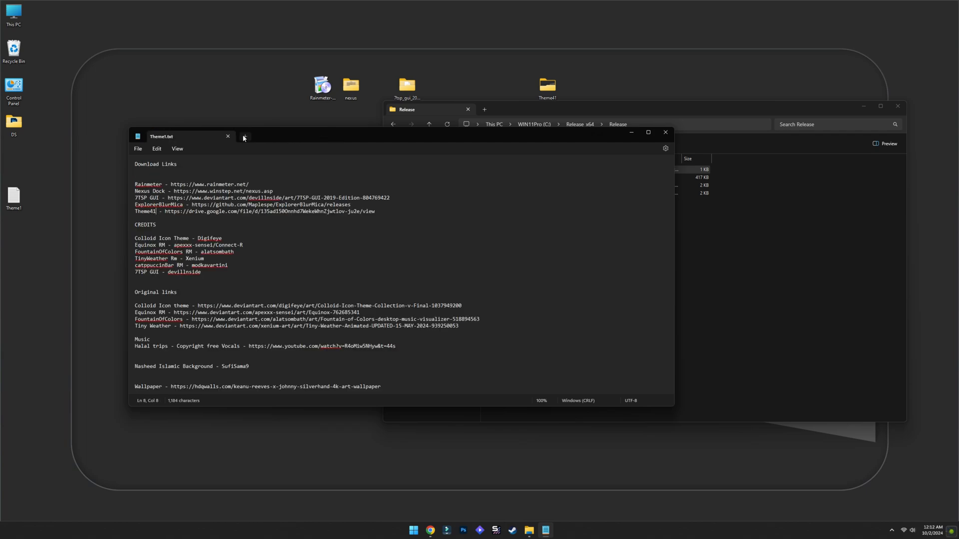
pyautogui.click(228, 136)
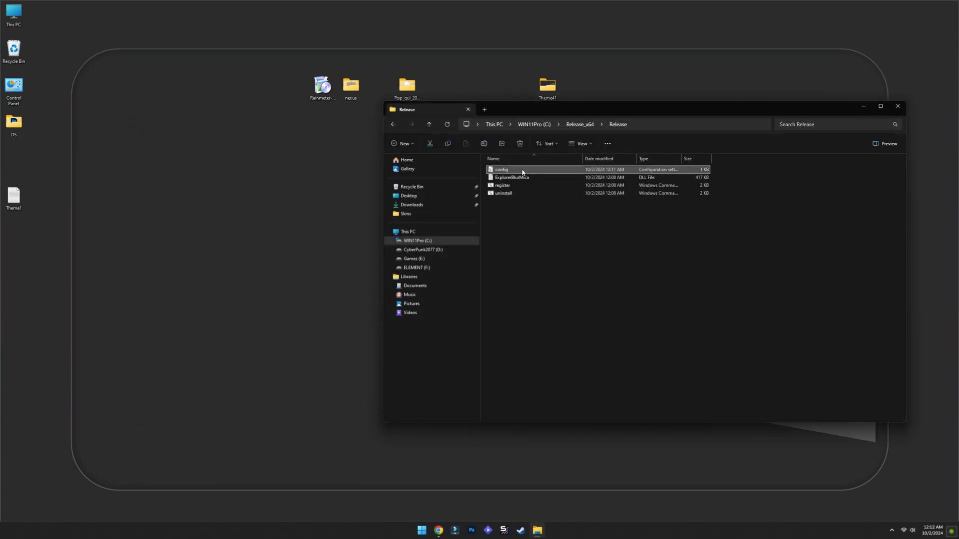
# Run the register script from the Release folder despite the SmartScreen warning, allow administrator access, and check the Explorer blur in This PC.
pyautogui.doubleClick(507, 186)
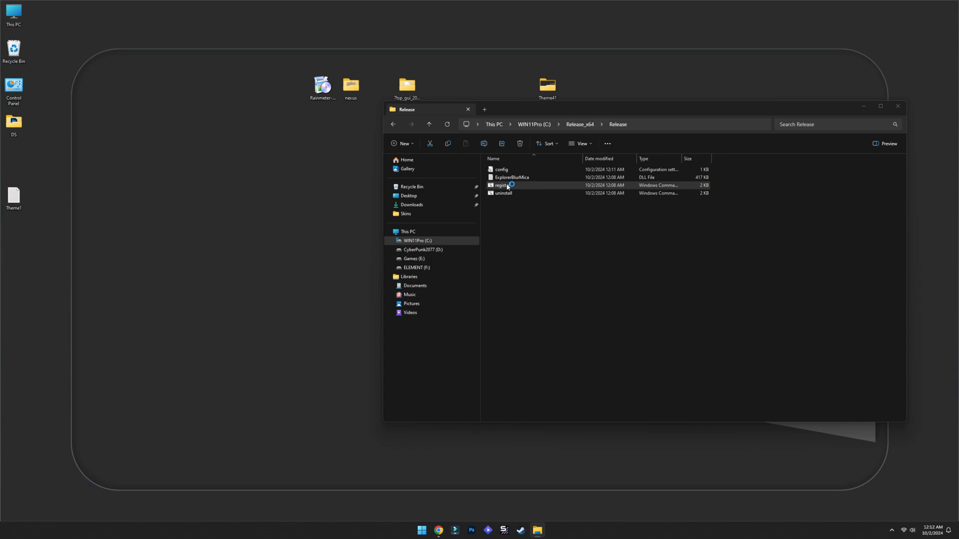
pyautogui.click(400, 210)
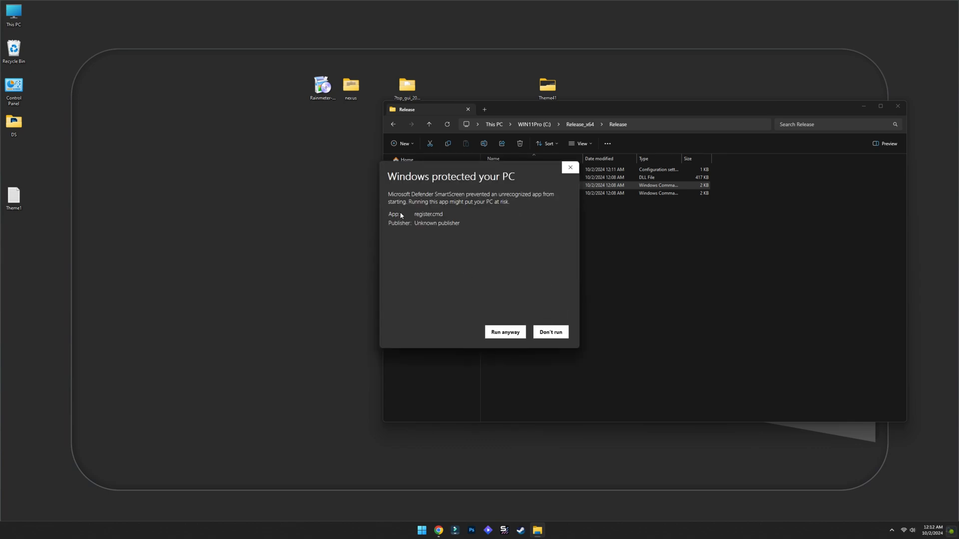
pyautogui.click(502, 332)
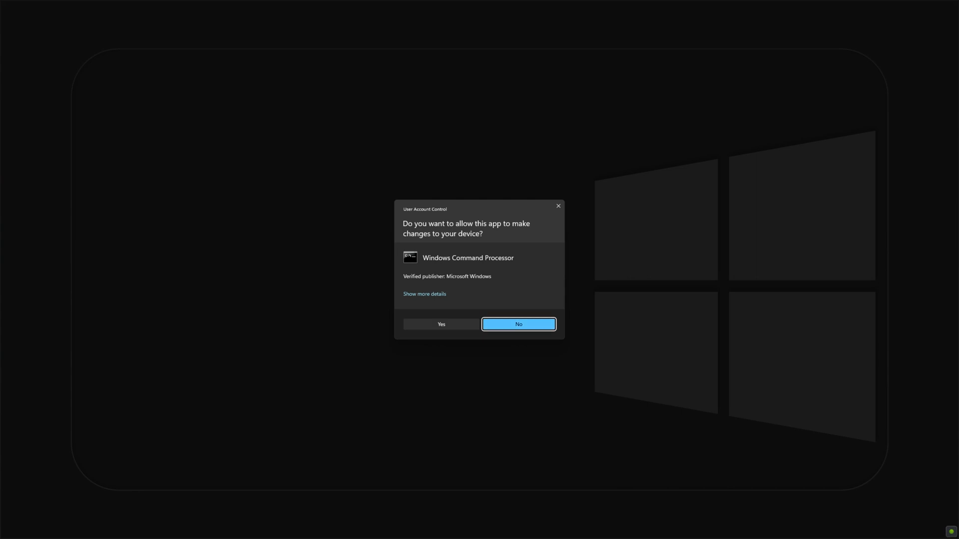
pyautogui.click(499, 325)
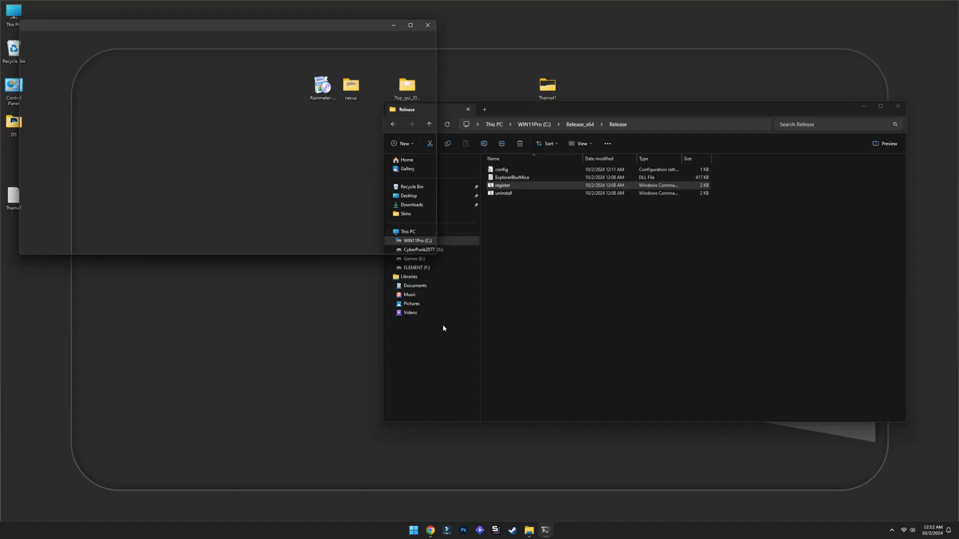
pyautogui.click(538, 291)
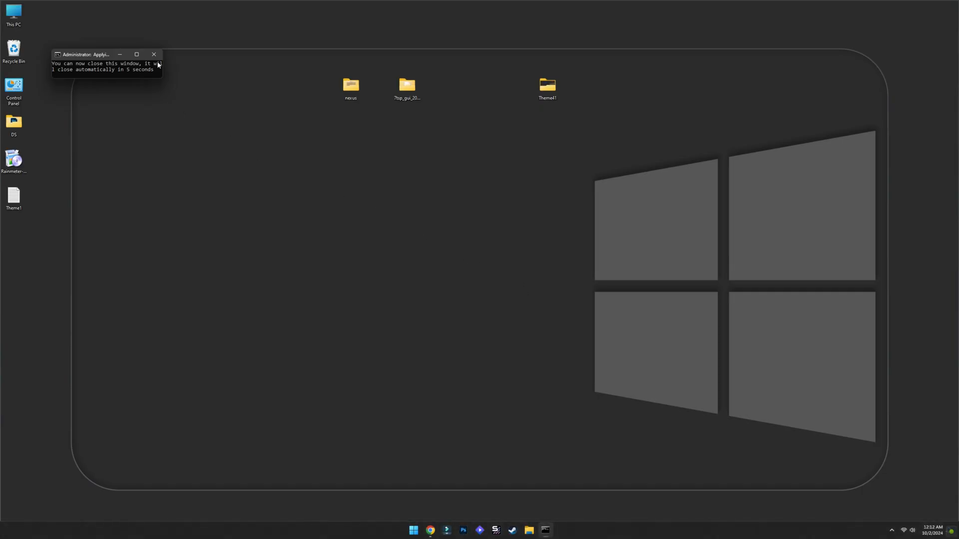
pyautogui.click(154, 56)
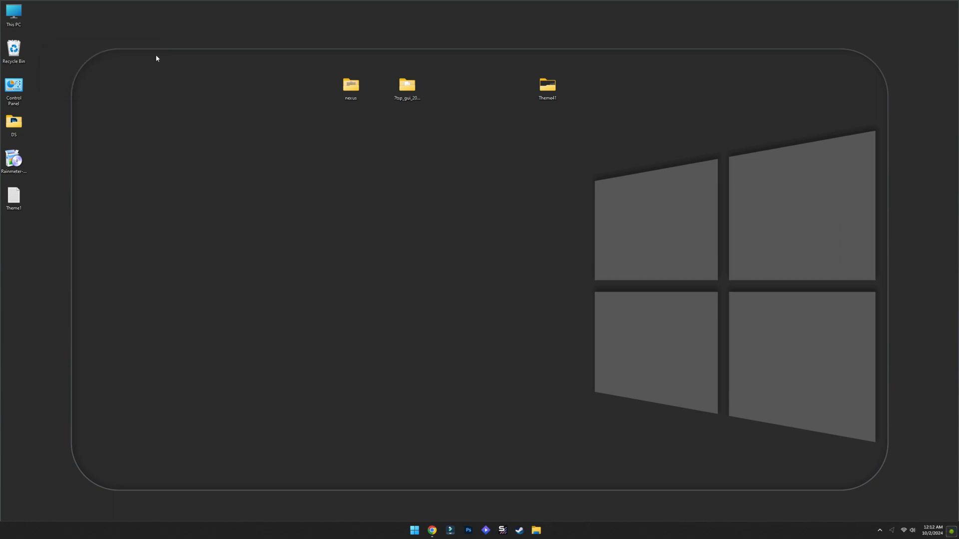
pyautogui.doubleClick(36, 22)
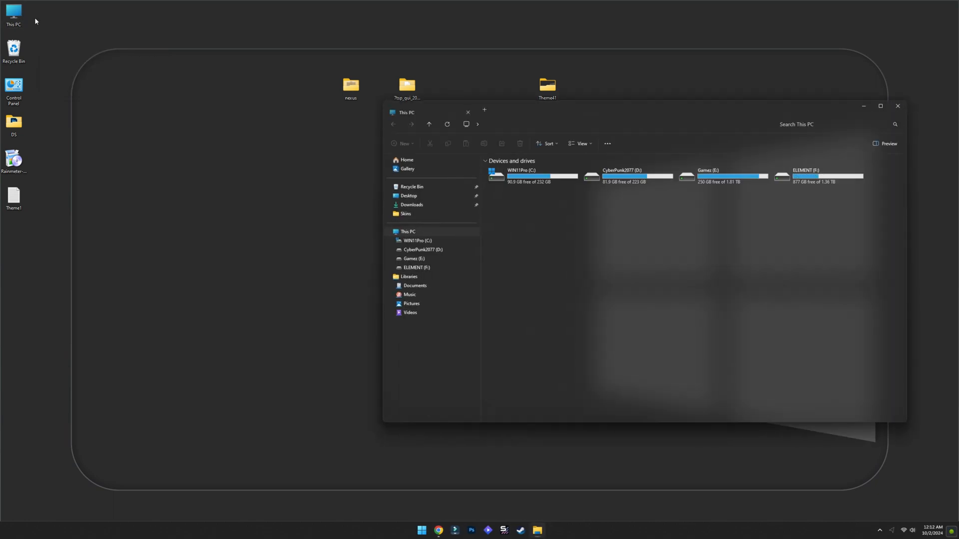
pyautogui.moveTo(629, 107); pyautogui.dragTo(435, 174)
pyautogui.click(703, 173)
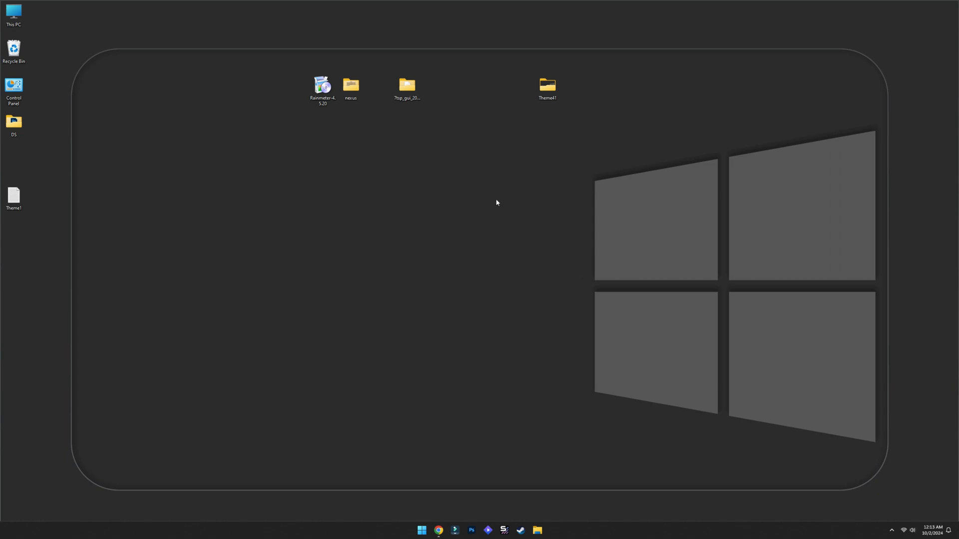
# Rename the .ee file in the 7tsp_gui_2019_edition folder to 7tsp GUI v0.6(2019).exe.
pyautogui.doubleClick(407, 84)
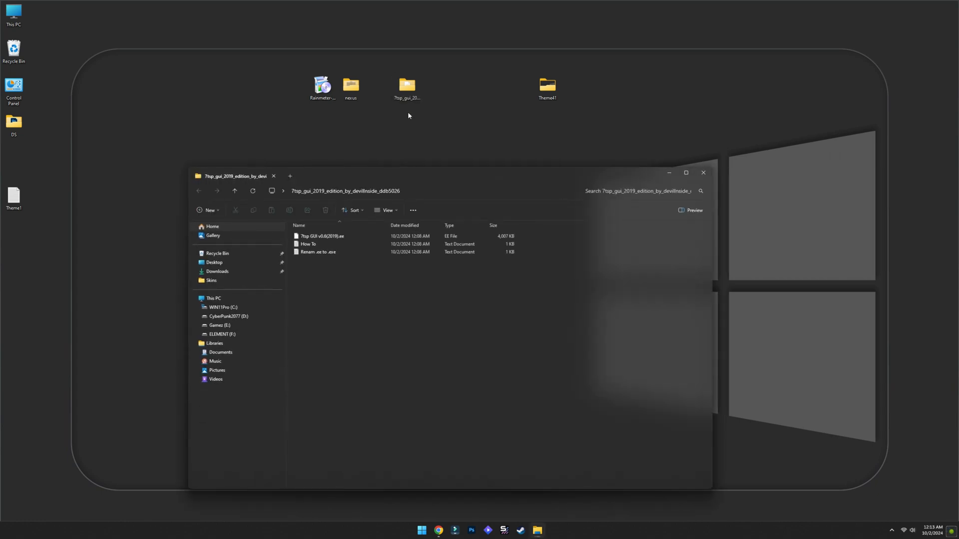
pyautogui.click(332, 237)
pyautogui.rightClick(332, 238)
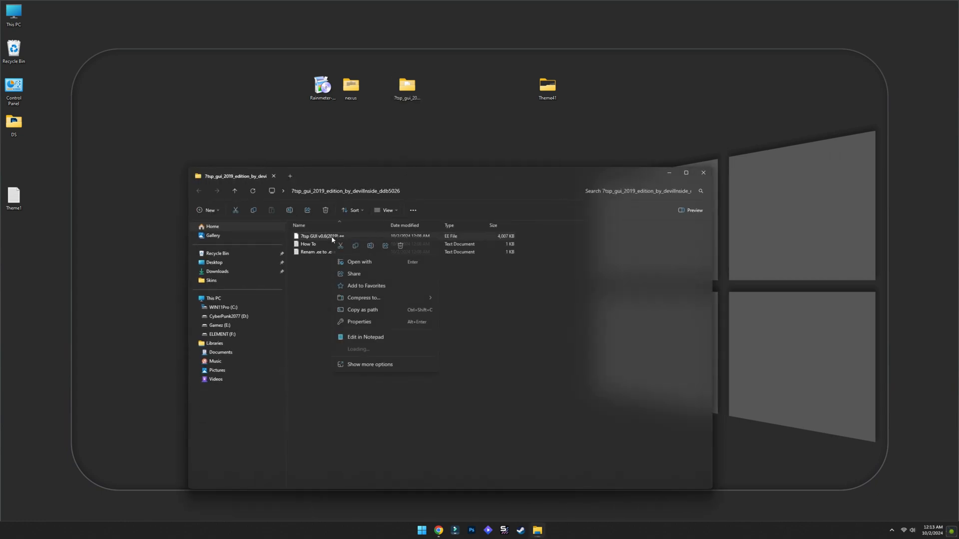
pyautogui.click(369, 245)
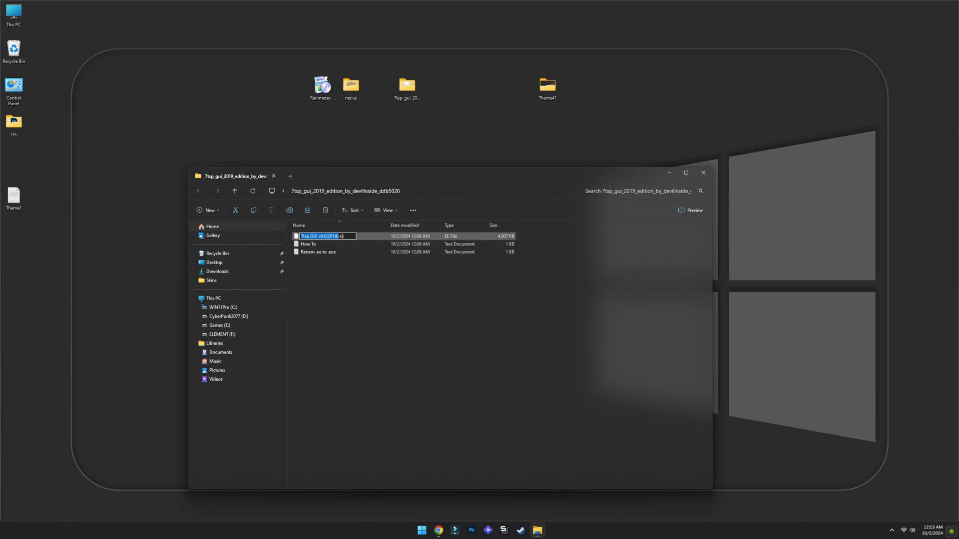
pyautogui.click(348, 237)
pyautogui.press('Return')
pyautogui.click(511, 268)
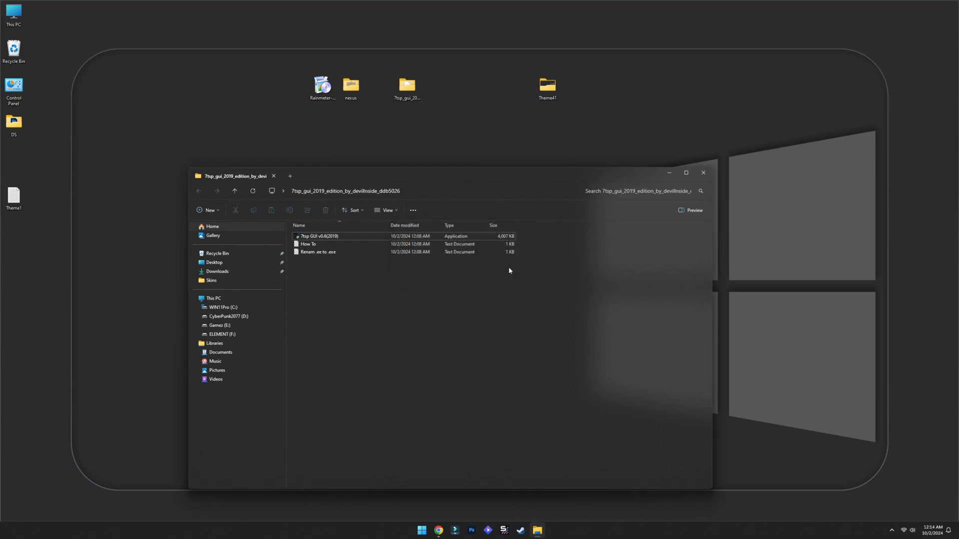
# Rename the 7TSP Colloid Grey Nord archive in the Theme41 folder by removing "remove" after .7z, and close that folder.
pyautogui.doubleClick(550, 86)
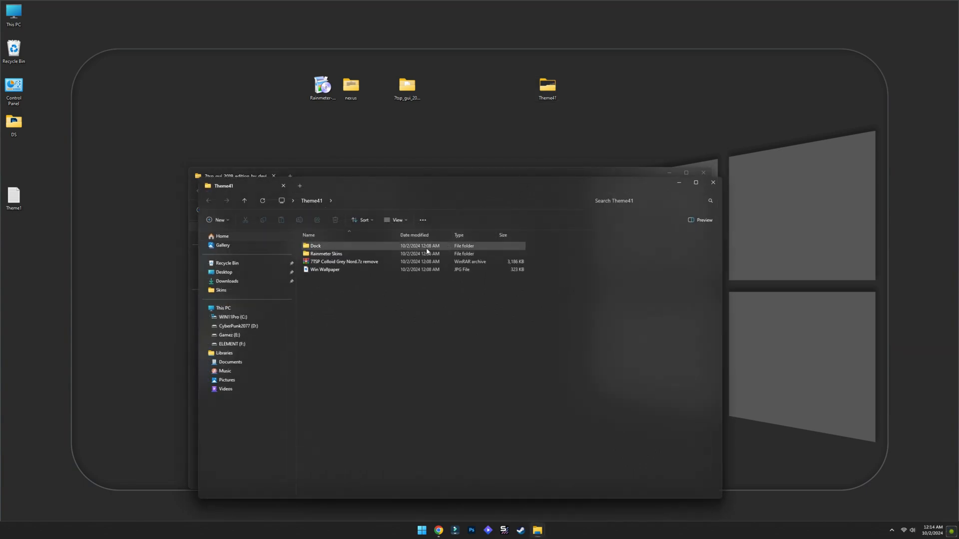
pyautogui.click(358, 263)
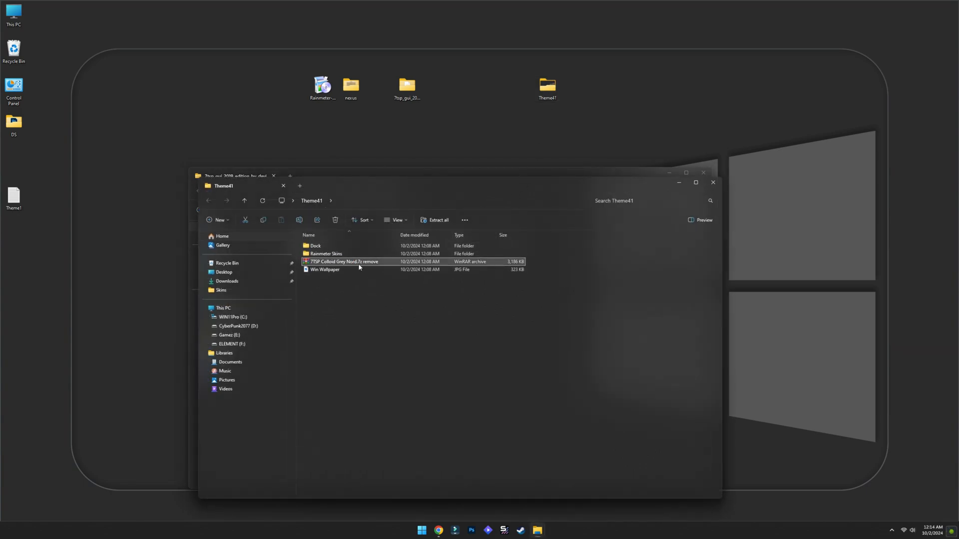
pyautogui.rightClick(360, 264)
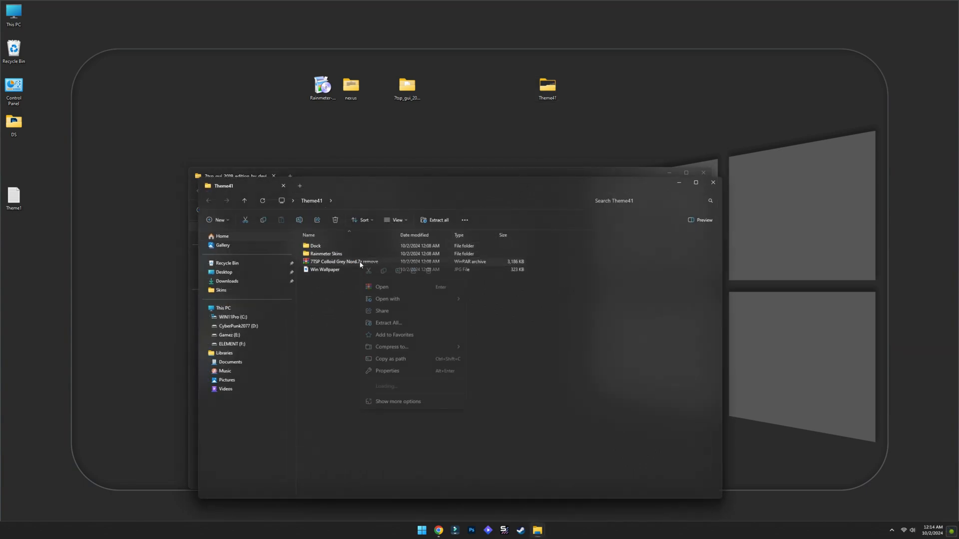
pyautogui.click(398, 271)
pyautogui.click(387, 261)
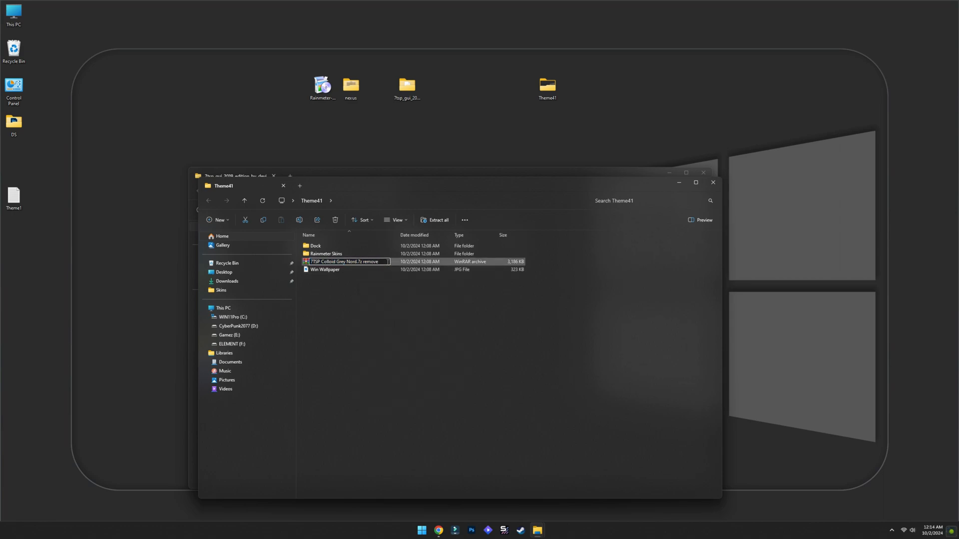
pyautogui.press('BackSpace')
pyautogui.press('BackSpace')
pyautogui.press('BackSpace')
pyautogui.press('BackSpace')
pyautogui.press('BackSpace')
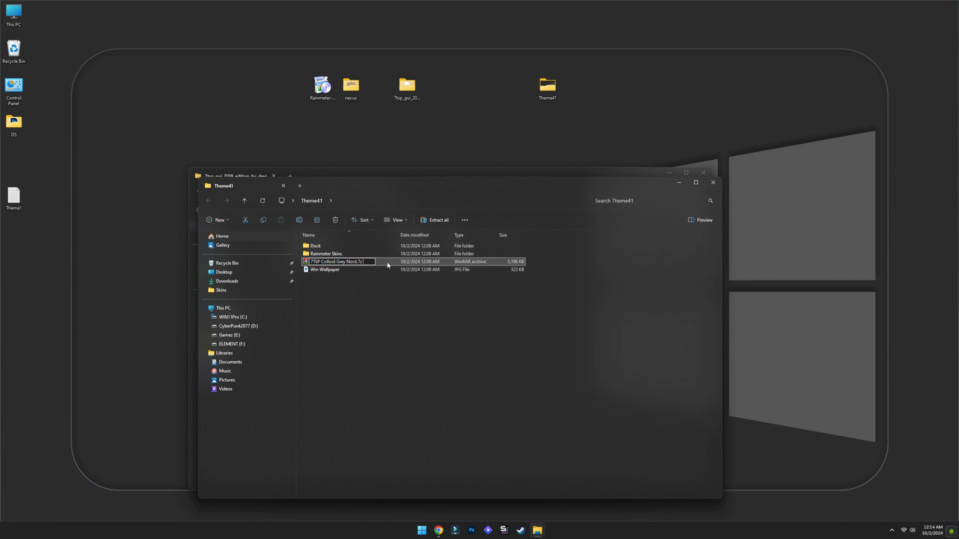
pyautogui.click(382, 328)
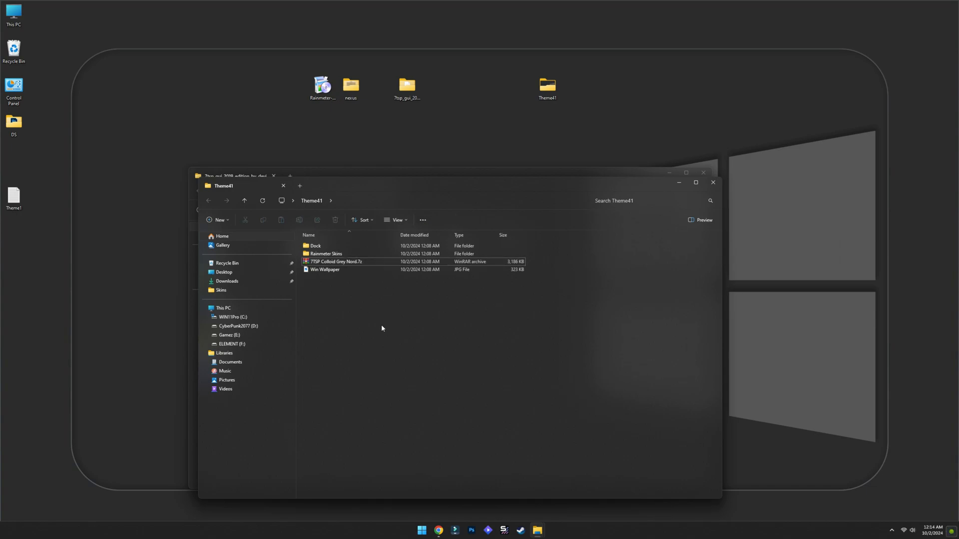
pyautogui.click(712, 182)
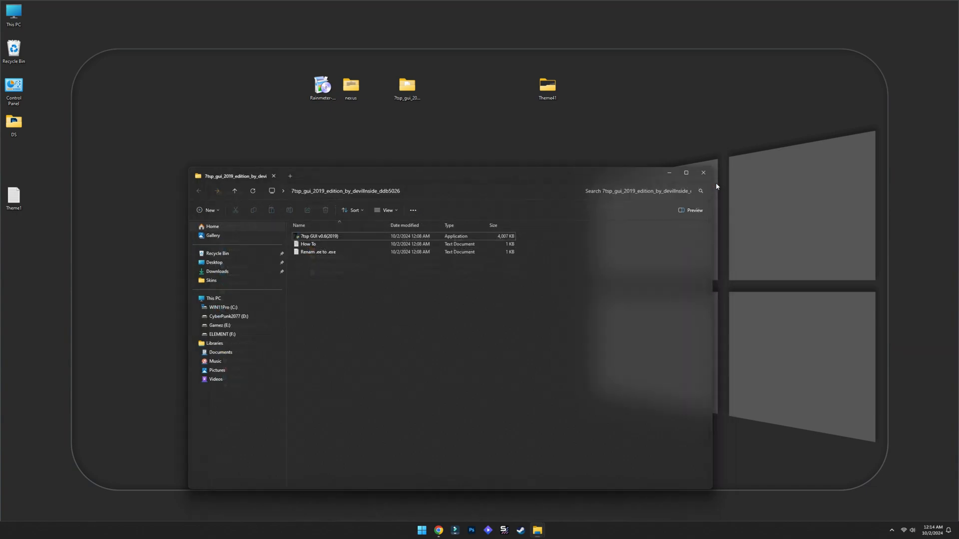
# Launch 7tsp GUI v0.6(2019) with administrator access and add 7TSP Colloid Grey Nord.7z from the desktop's Theme41 folder as a custom pack.
pyautogui.doubleClick(322, 237)
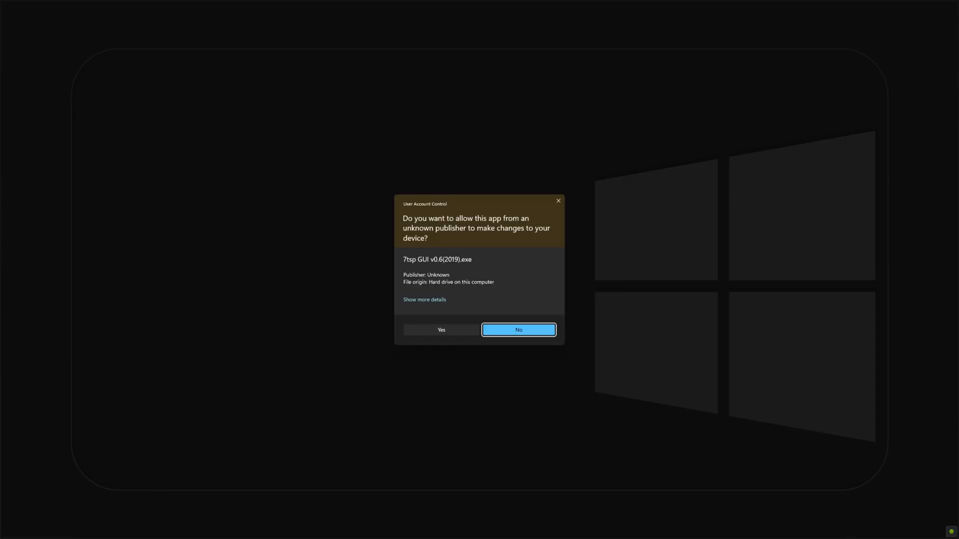
pyautogui.click(452, 330)
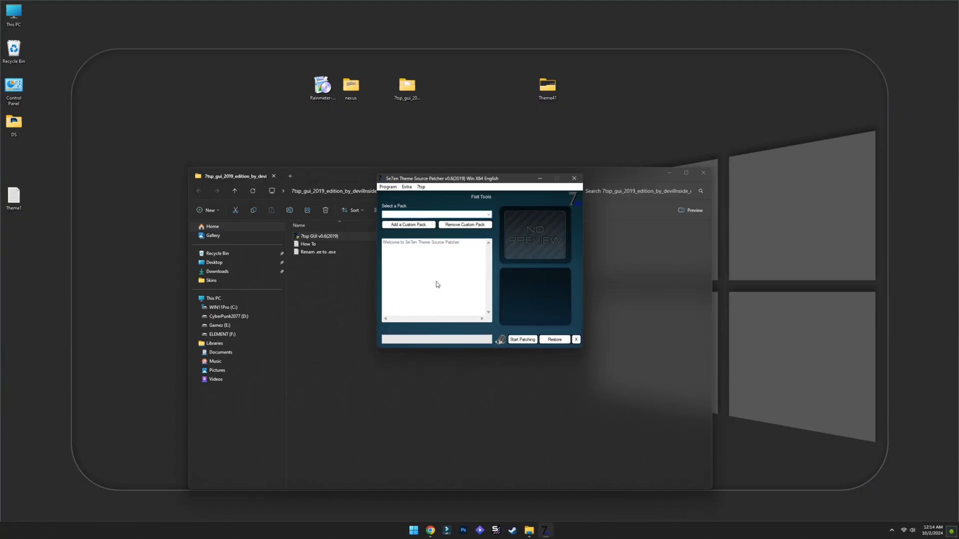
pyautogui.click(423, 225)
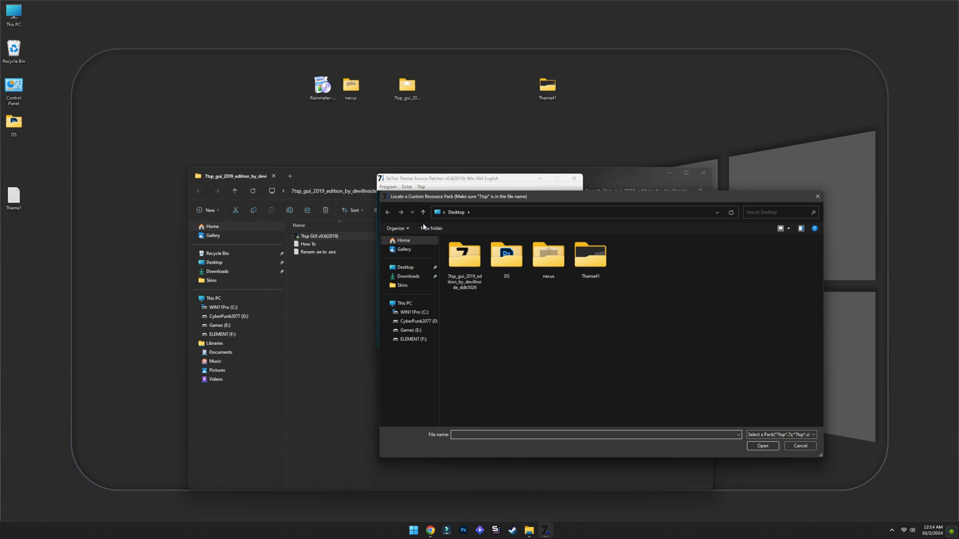
pyautogui.click(406, 269)
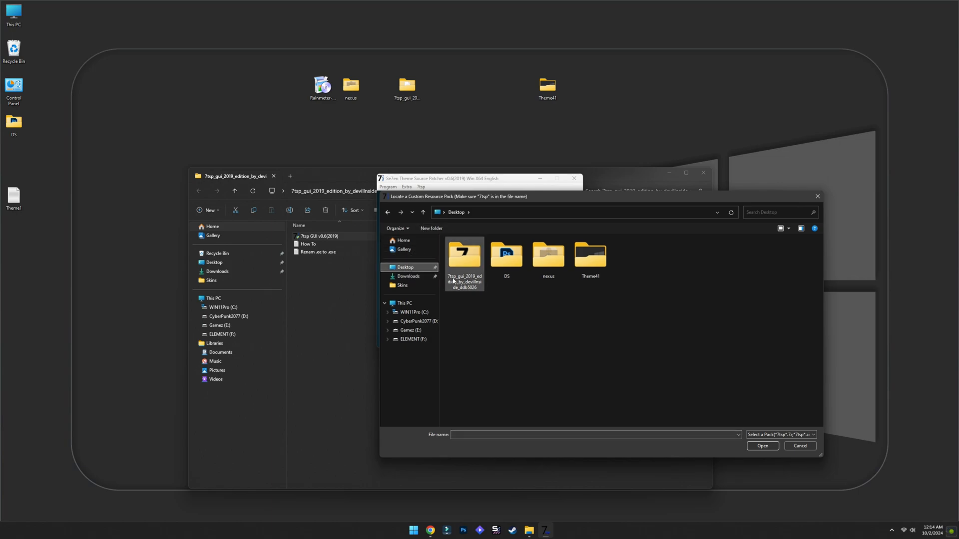
pyautogui.doubleClick(589, 262)
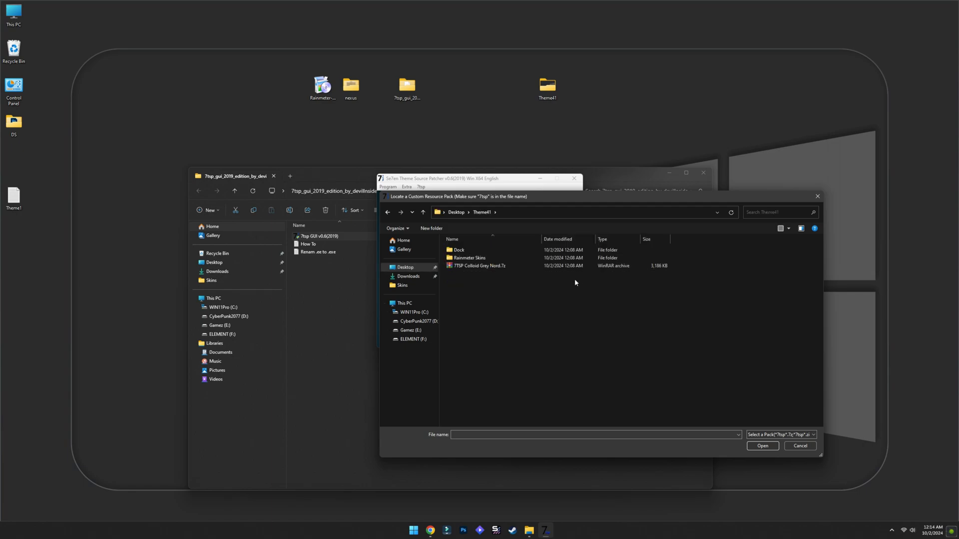
pyautogui.click(502, 267)
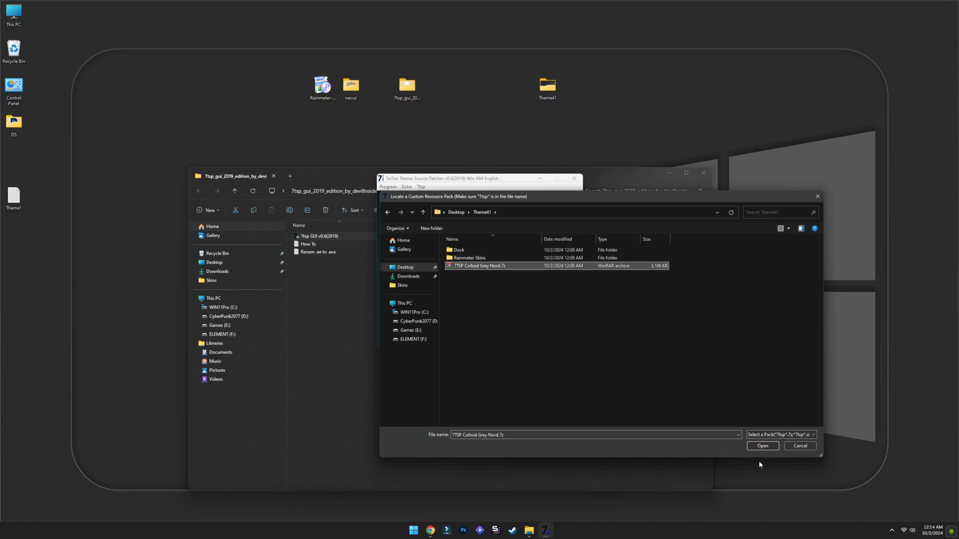
pyautogui.click(762, 446)
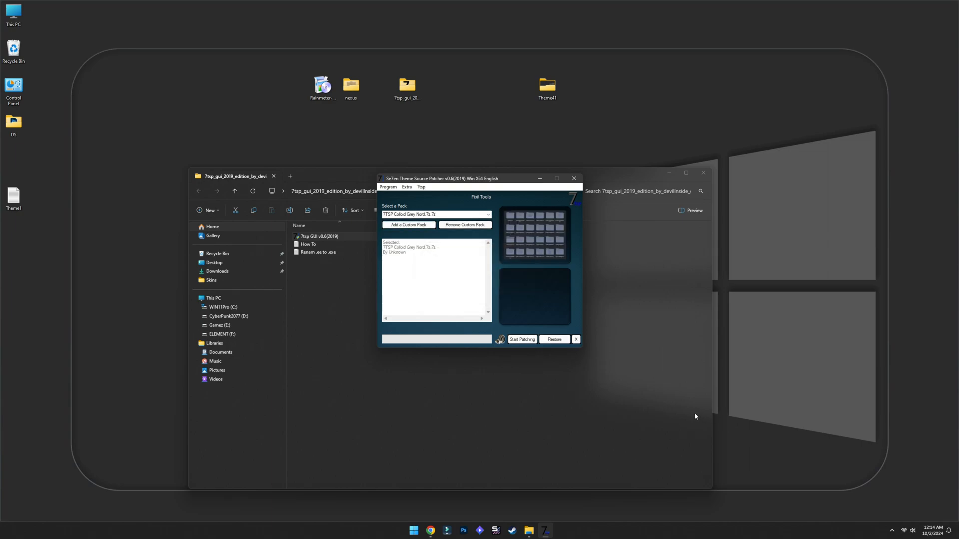
# Patch the system with the 7TSP Colloid Grey Nord pack, reboot Windows, and examine the icons in This PC.
pyautogui.click(522, 339)
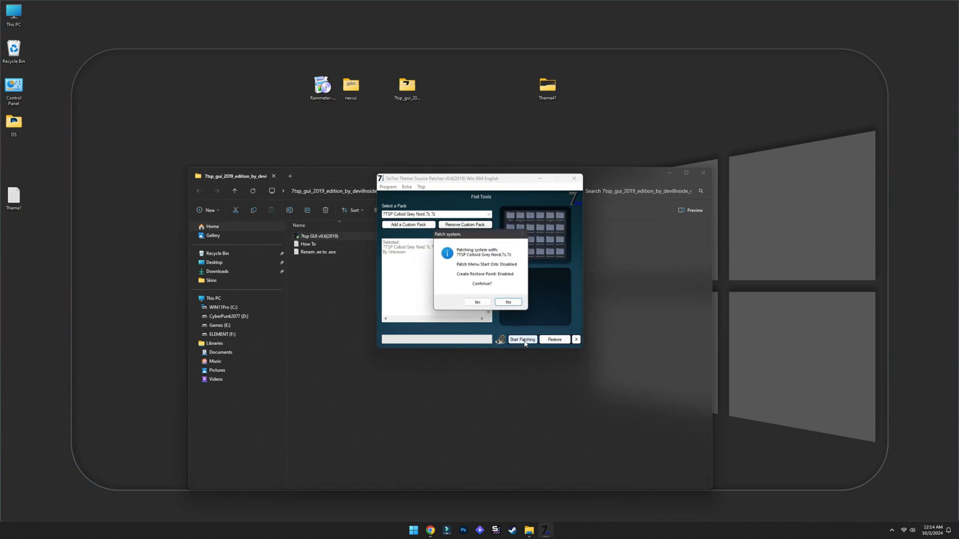
pyautogui.click(479, 303)
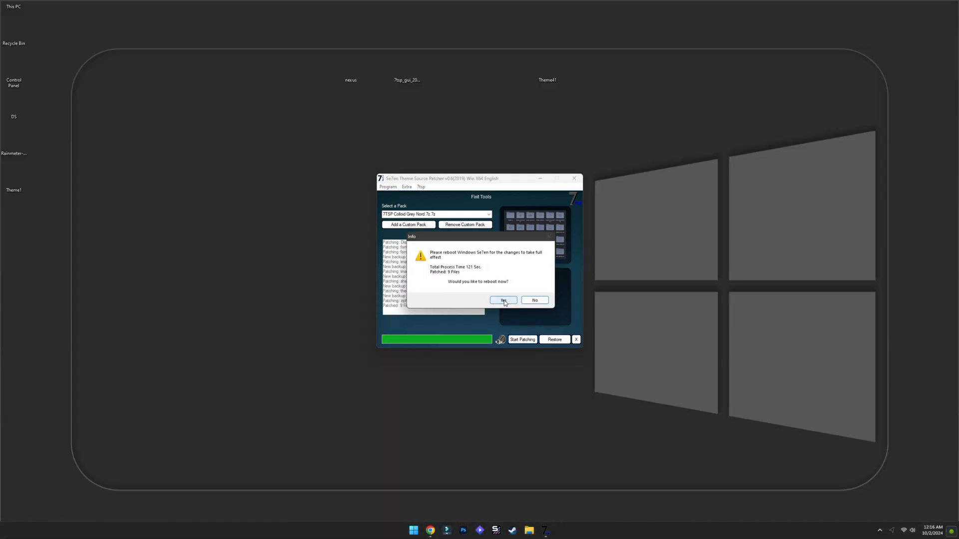
pyautogui.click(503, 299)
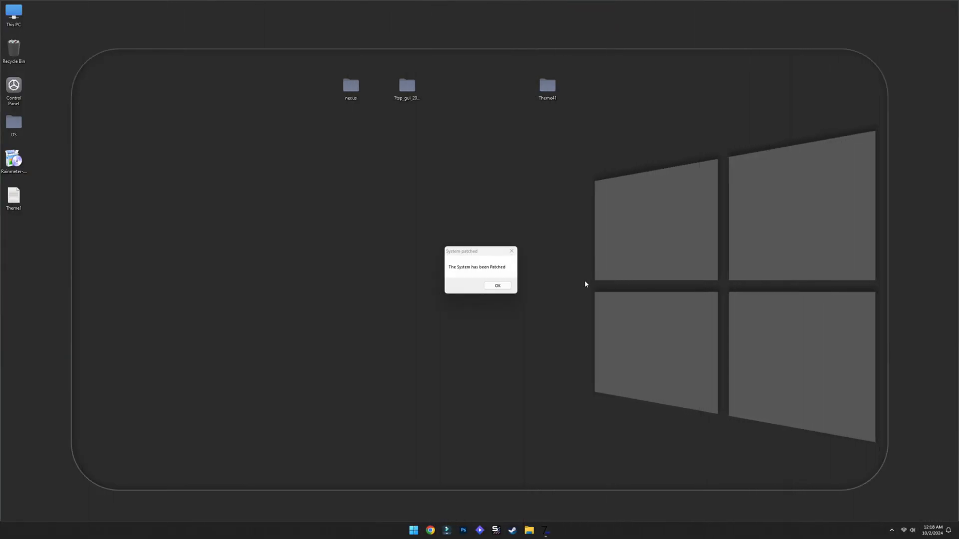
pyautogui.click(496, 285)
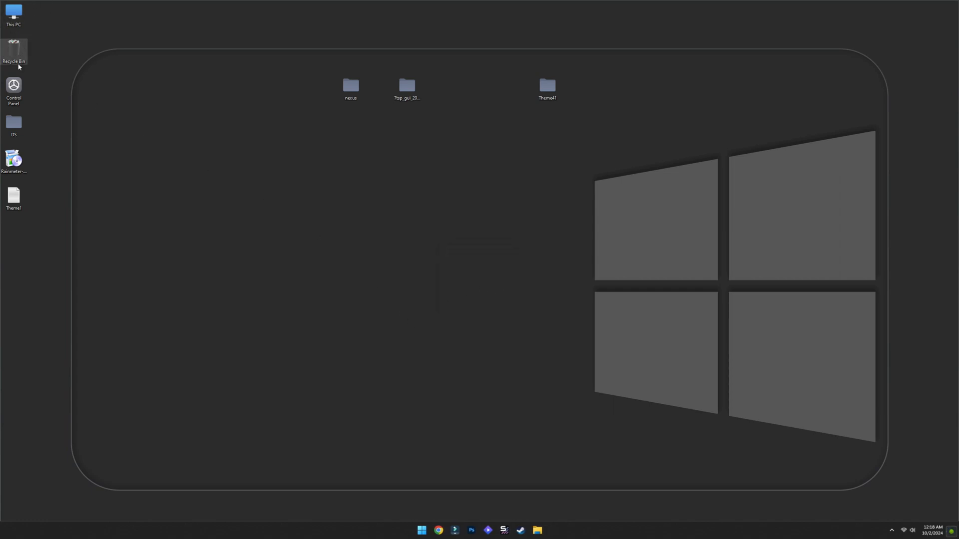
pyautogui.doubleClick(19, 17)
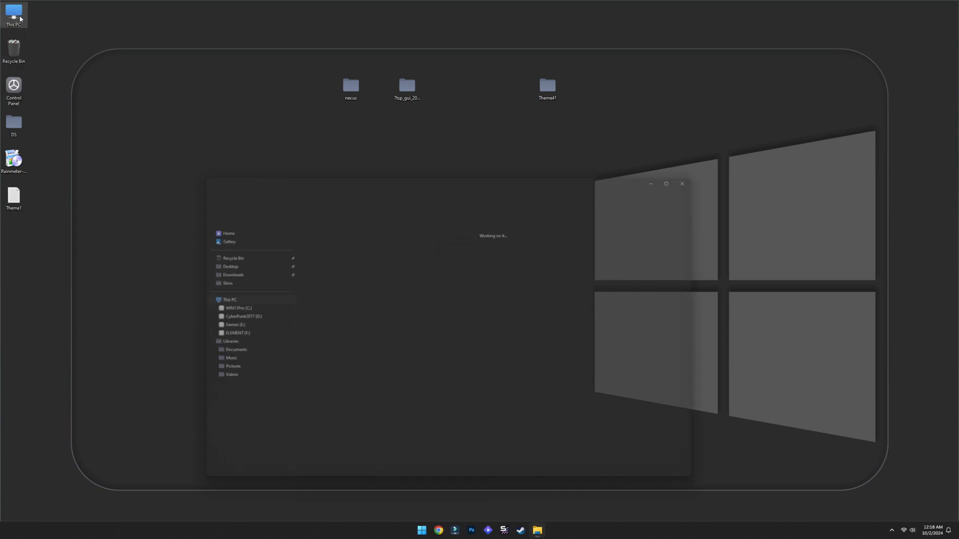
pyautogui.moveTo(389, 178); pyautogui.dragTo(375, 161)
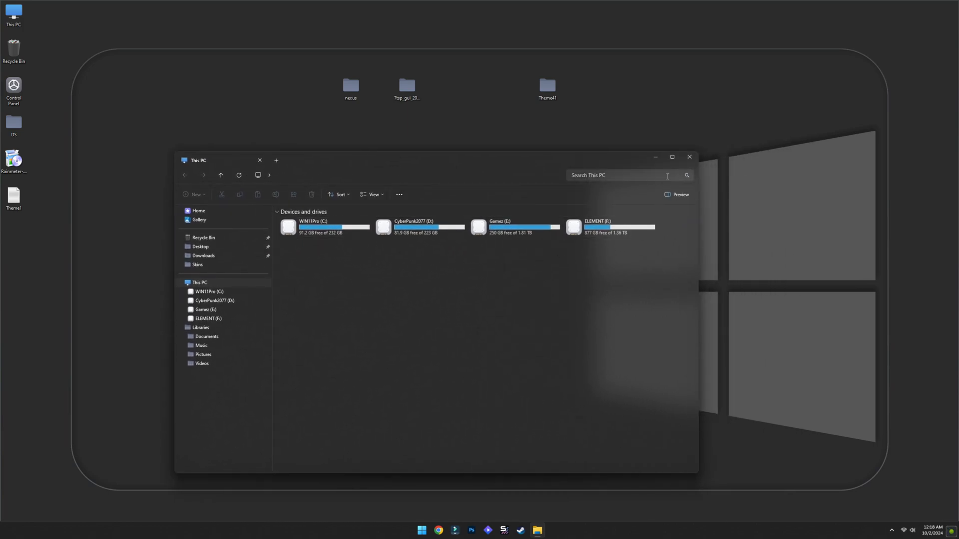
pyautogui.click(689, 157)
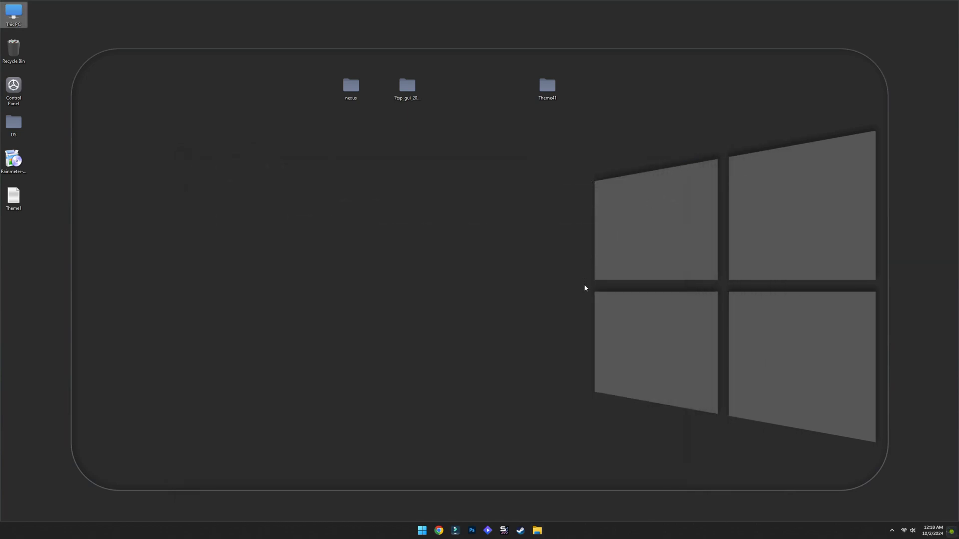
# Delete the 7tsp_gui_2019_edition folder from the desktop.
pyautogui.rightClick(406, 91)
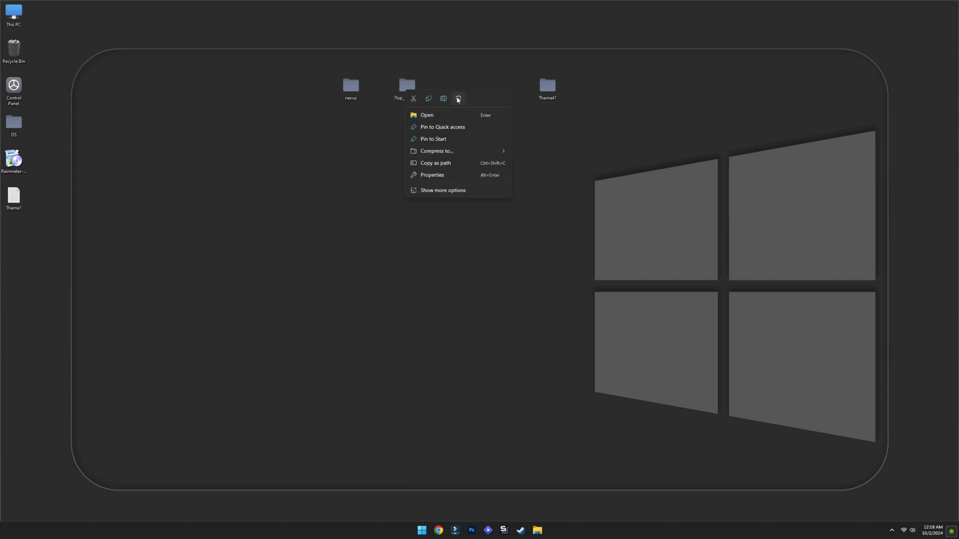
pyautogui.click(458, 98)
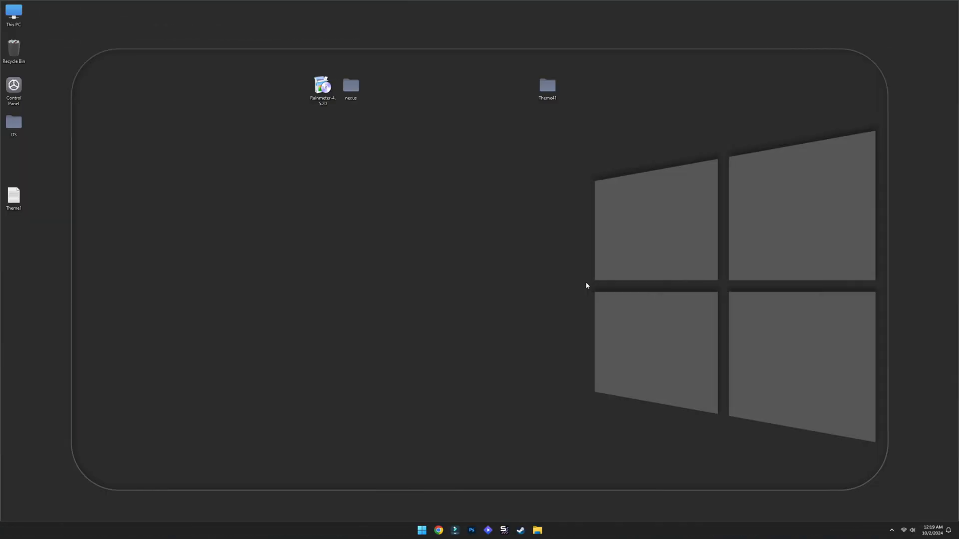
# Install Rainmeter from its desktop installer as a standard 64-bit installation in C:\Program Files\Rainmeter, launching on startup, and finish the setup.
pyautogui.doubleClick(322, 91)
pyautogui.click(481, 283)
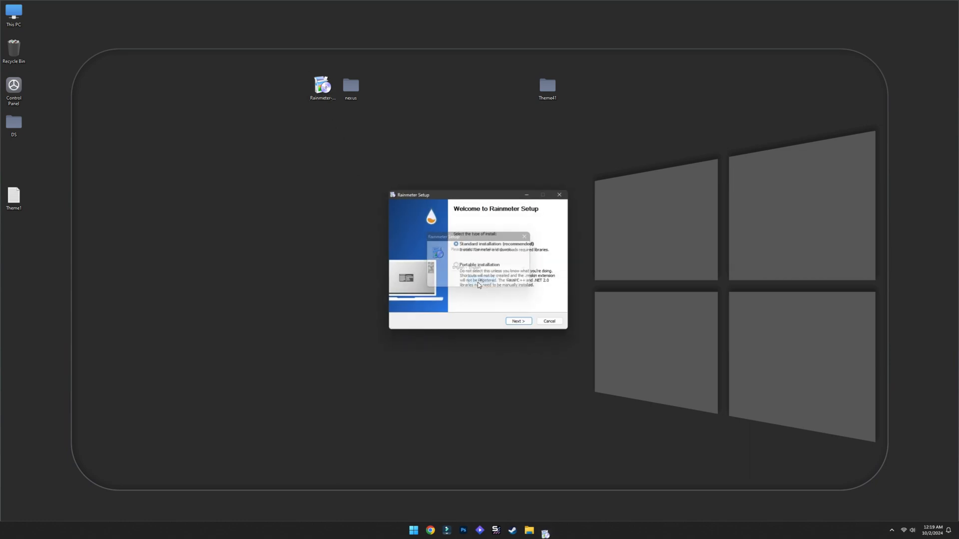
pyautogui.click(527, 324)
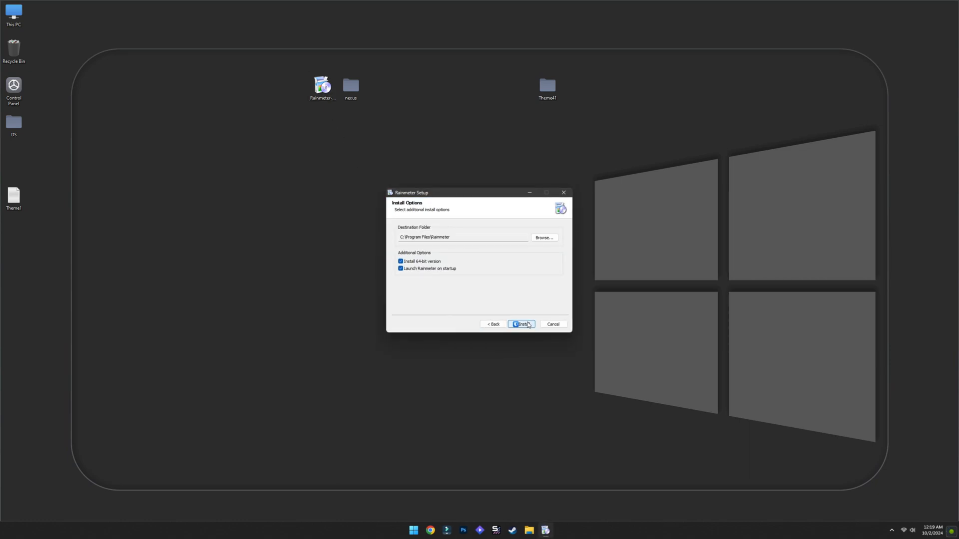
pyautogui.click(528, 325)
pyautogui.click(441, 330)
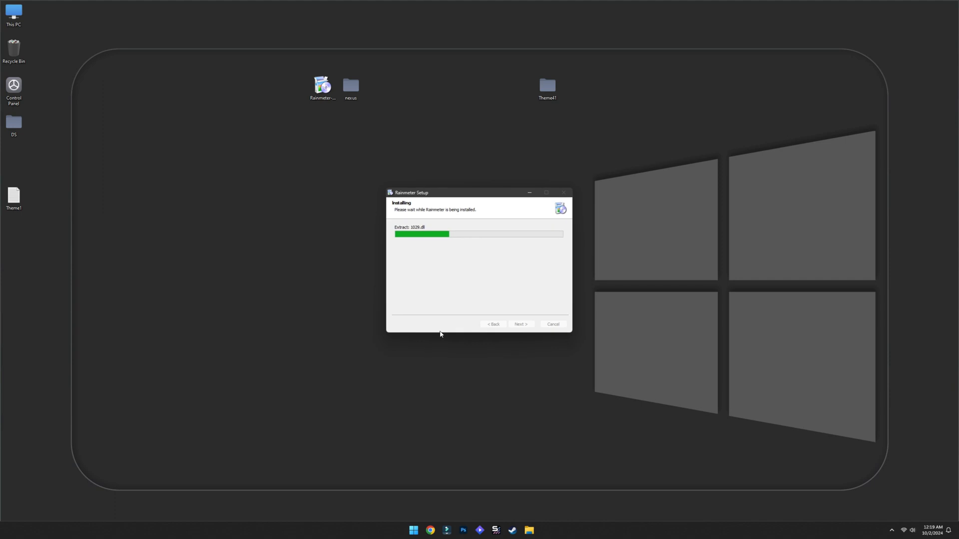
pyautogui.click(523, 324)
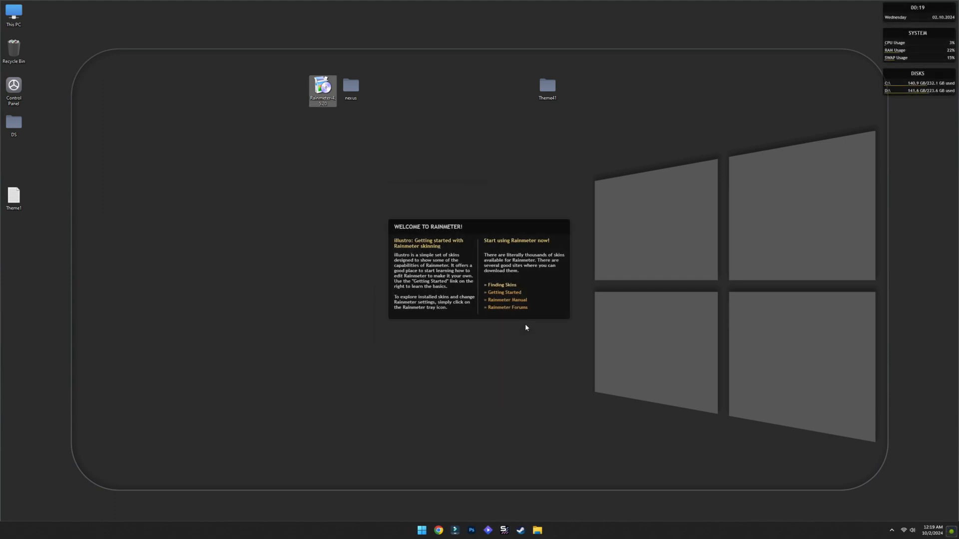
# Unload the default illustro Welcome, Disk, System and Clock skins from the desktop.
pyautogui.rightClick(511, 295)
pyautogui.click(541, 380)
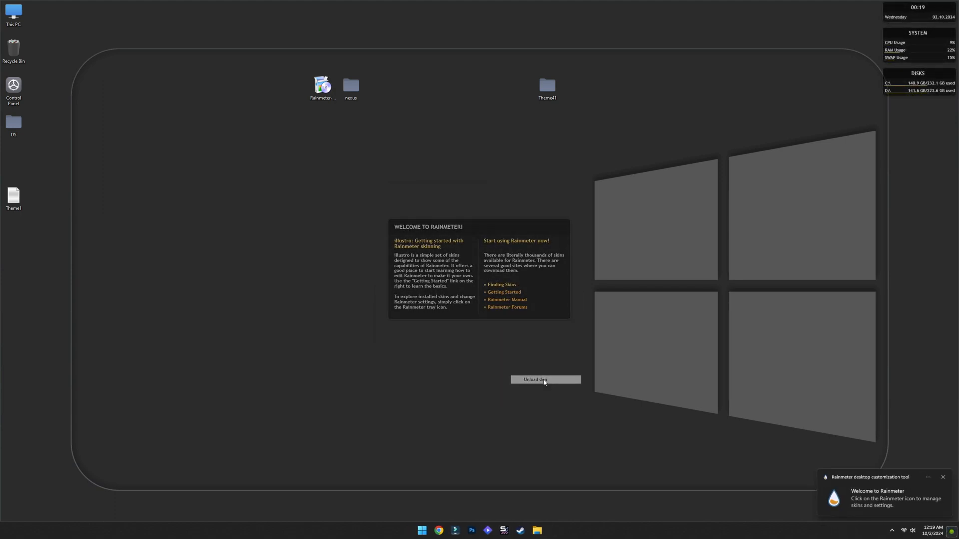
pyautogui.rightClick(899, 88)
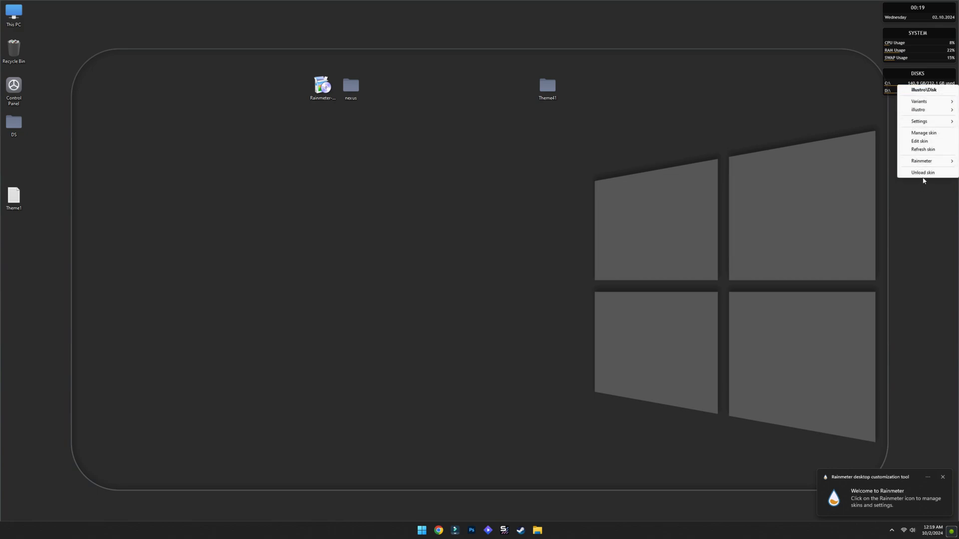
pyautogui.click(922, 173)
pyautogui.rightClick(904, 51)
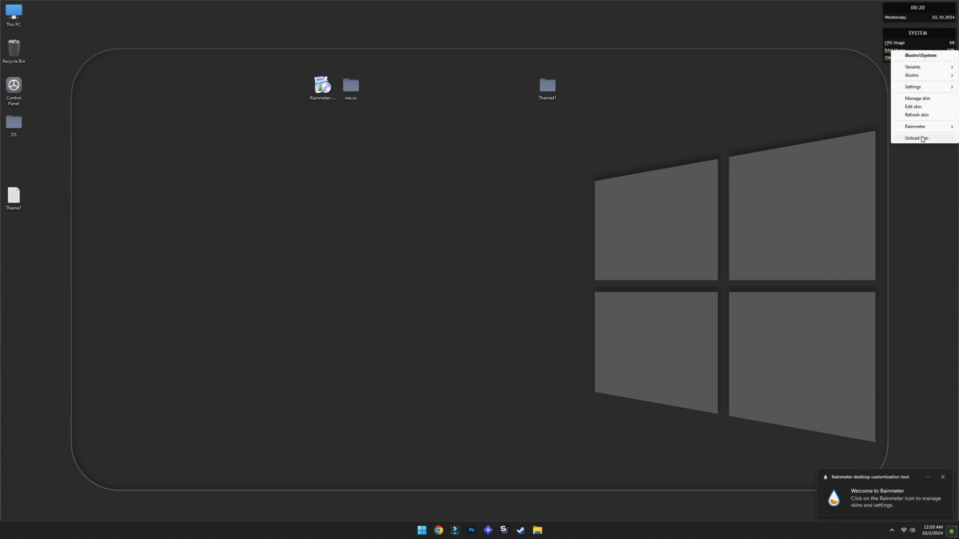
pyautogui.click(923, 139)
pyautogui.rightClick(910, 15)
pyautogui.click(921, 101)
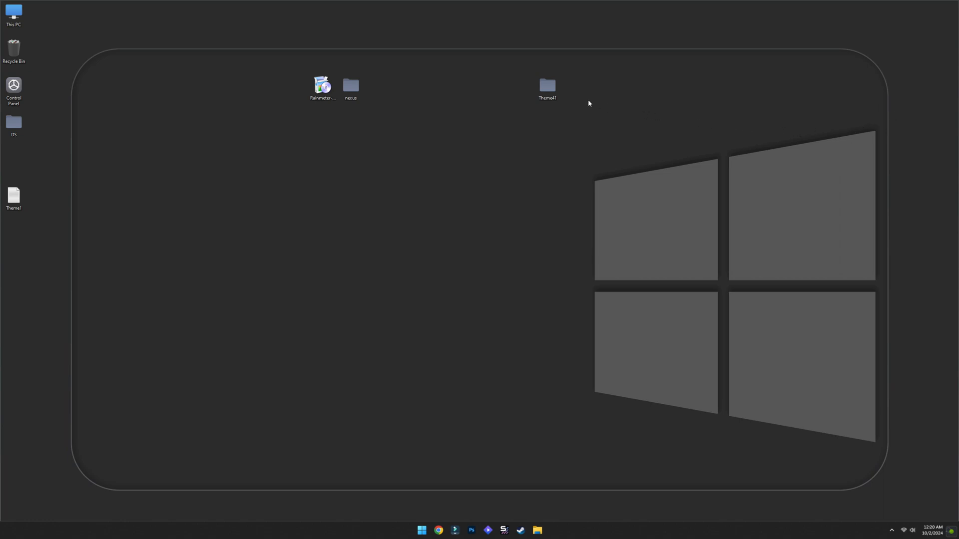
# Install the Equinox, FountainOfColors and TinyWeather skin packages from the Rainmeter Skins folder inside the desktop's Theme41 folder.
pyautogui.doubleClick(549, 92)
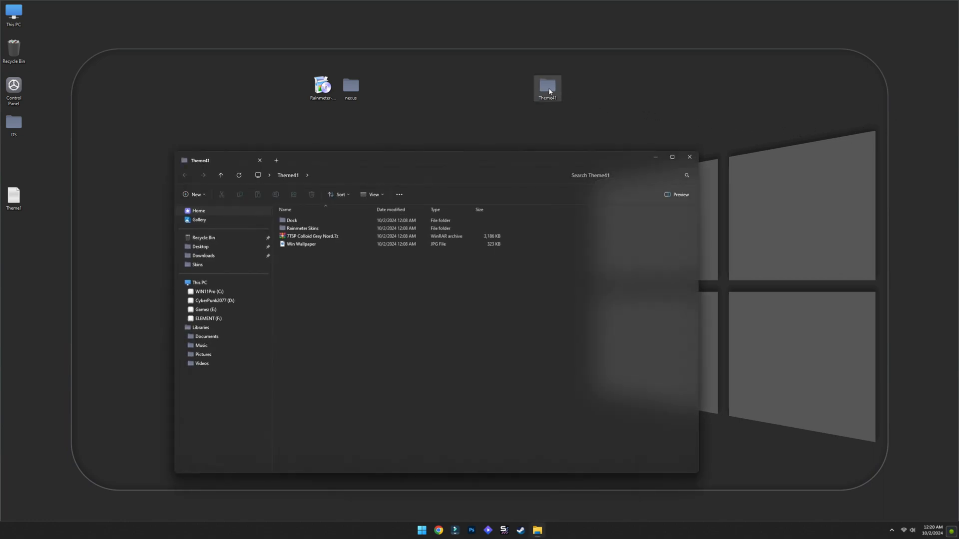
pyautogui.doubleClick(326, 229)
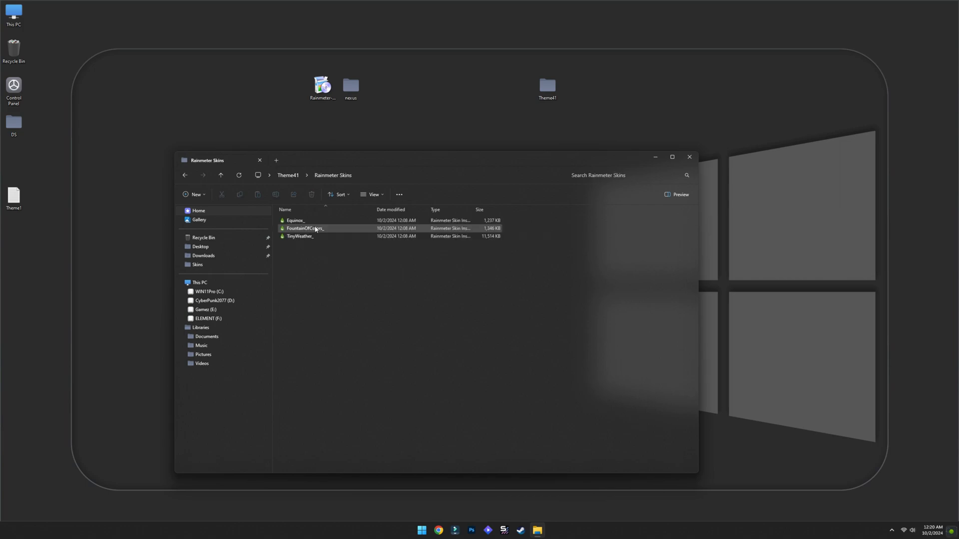
pyautogui.doubleClick(306, 220)
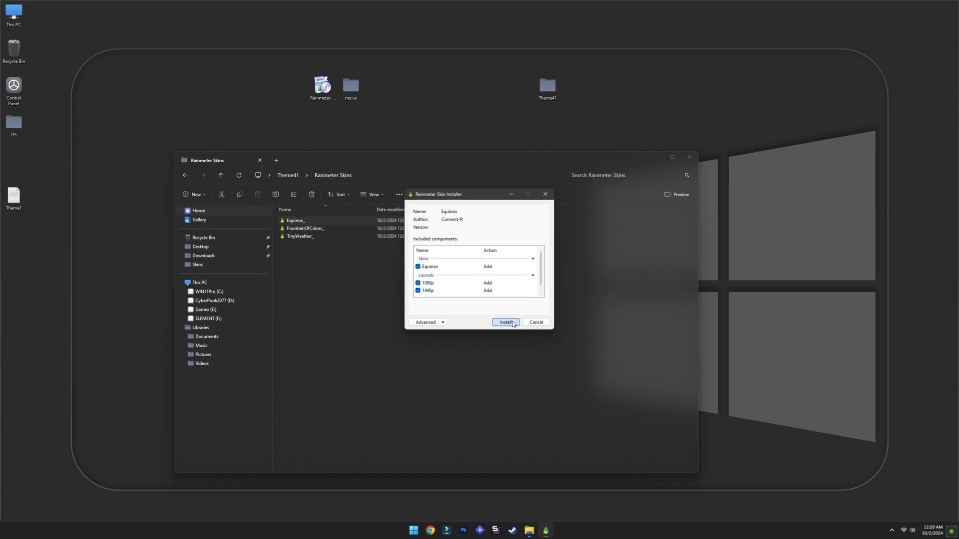
pyautogui.click(505, 323)
pyautogui.doubleClick(314, 229)
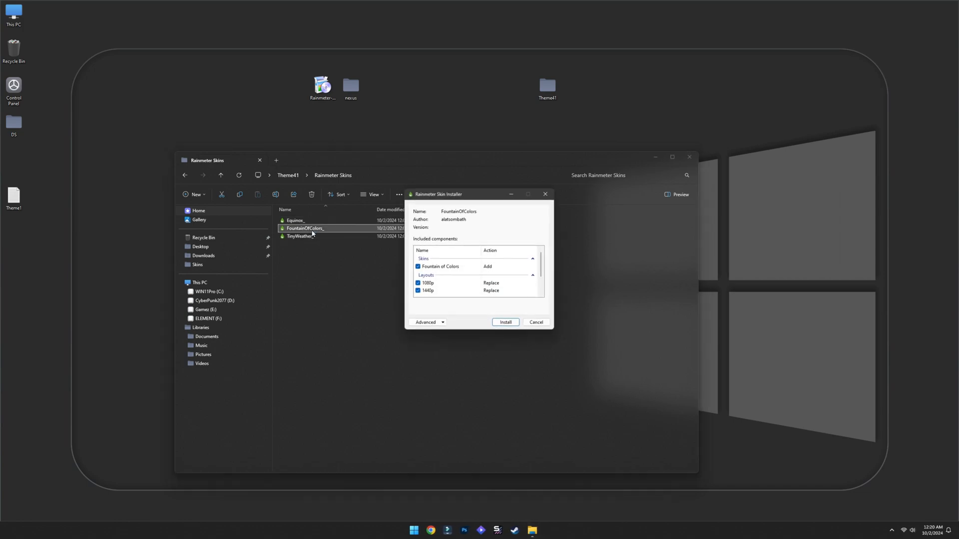
pyautogui.click(502, 320)
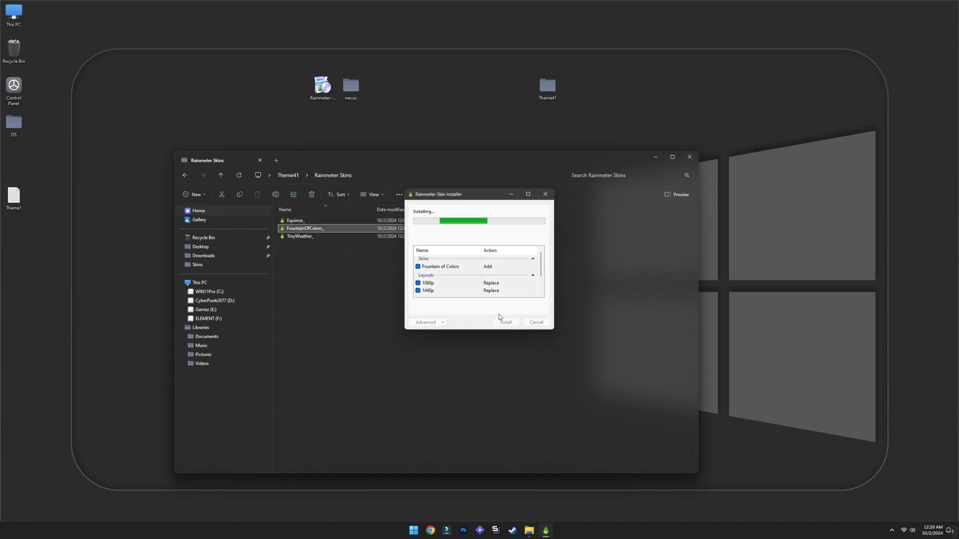
pyautogui.doubleClick(309, 236)
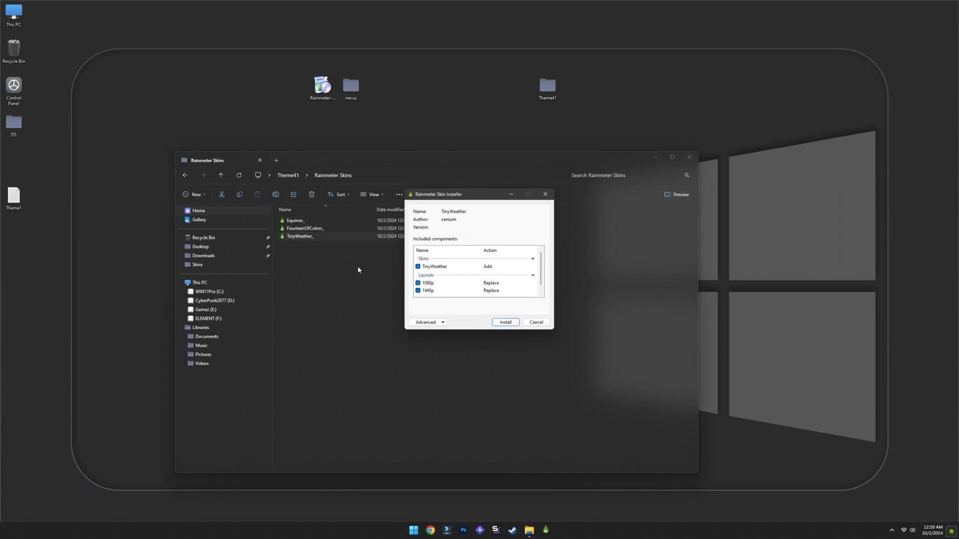
pyautogui.click(501, 320)
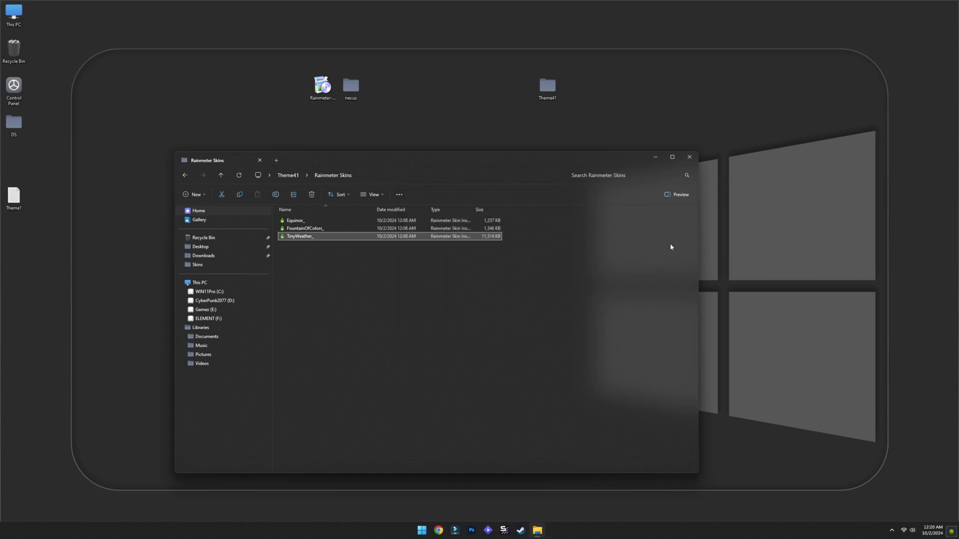
# Close the Rainmeter Skins folder and delete the Rainmeter installer from the desktop.
pyautogui.click(690, 158)
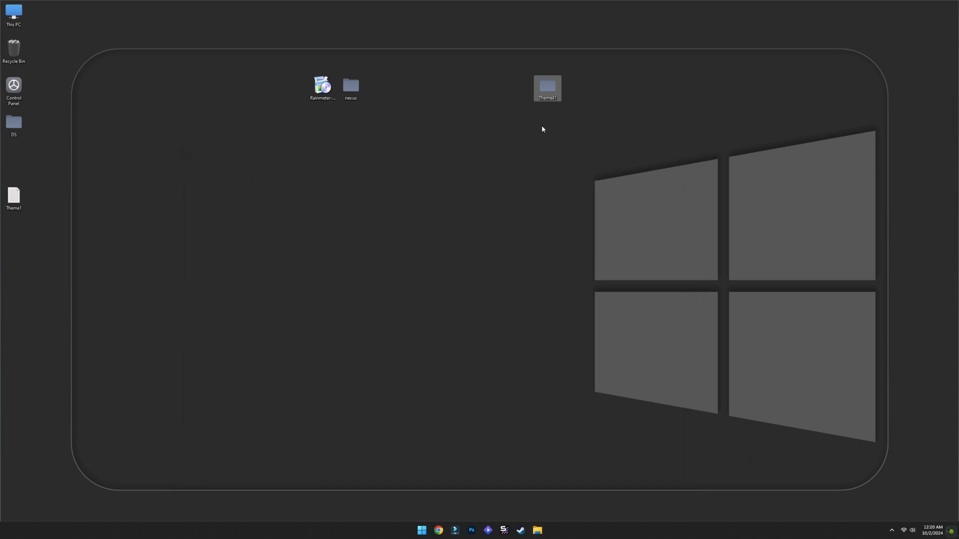
pyautogui.rightClick(326, 90)
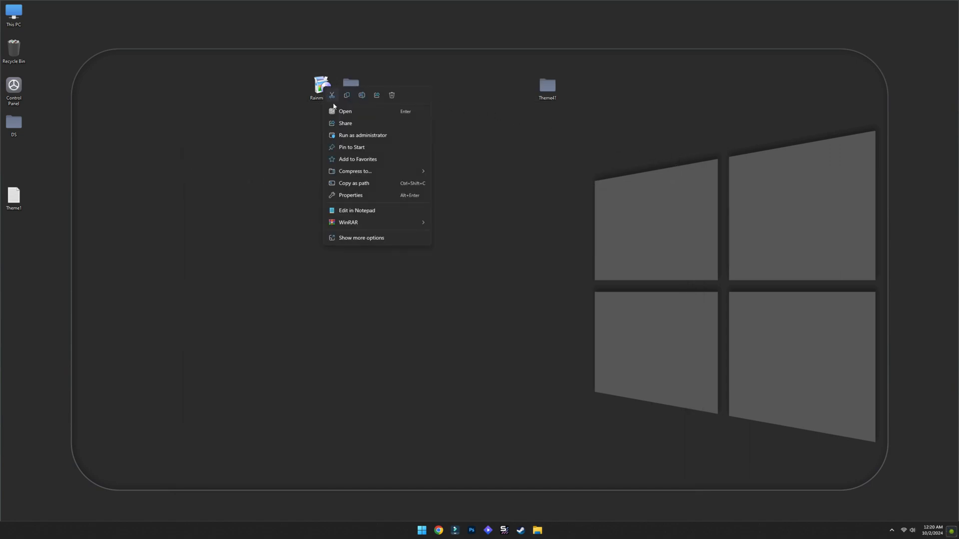
pyautogui.click(389, 94)
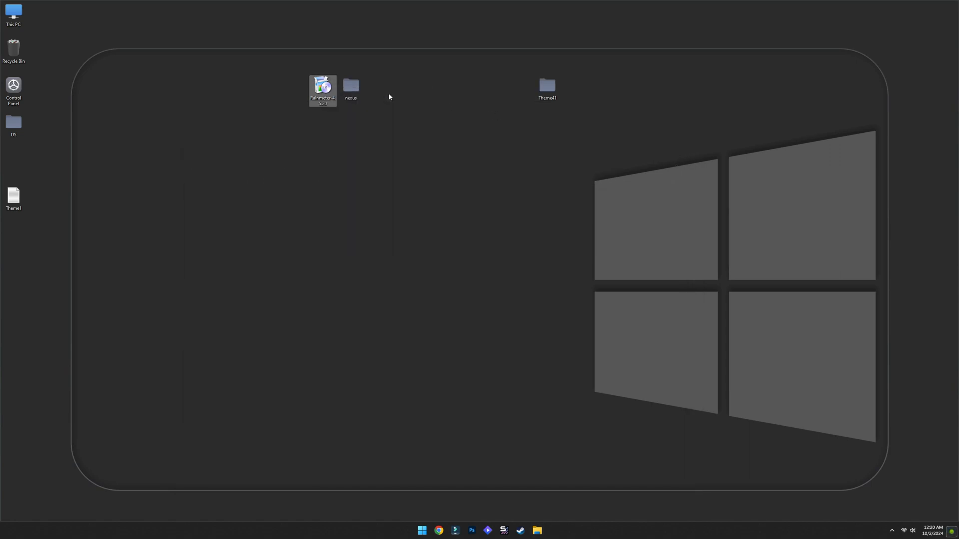
# Load the saved 1440p layout in Manage Rainmeter and close the management window.
pyautogui.click(892, 531)
pyautogui.rightClick(862, 494)
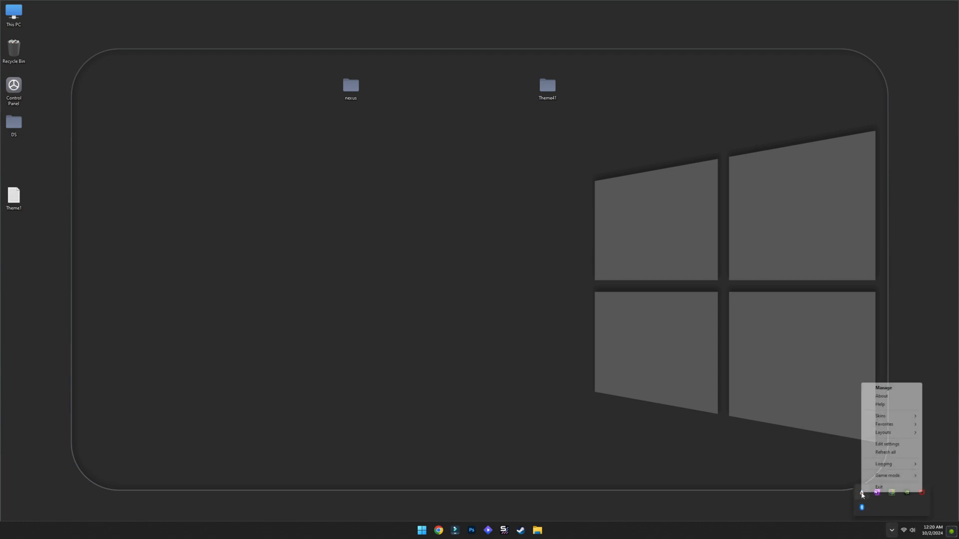
pyautogui.click(882, 388)
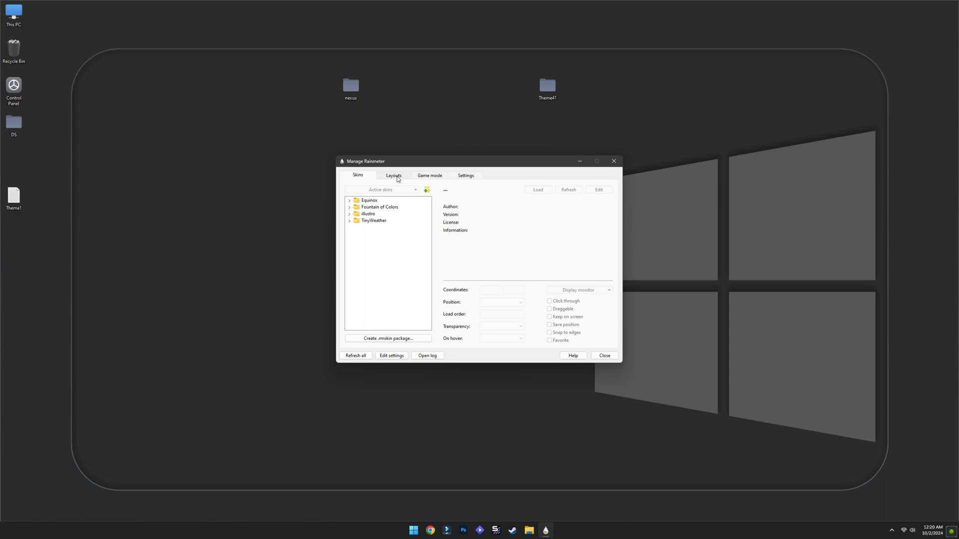
pyautogui.click(393, 176)
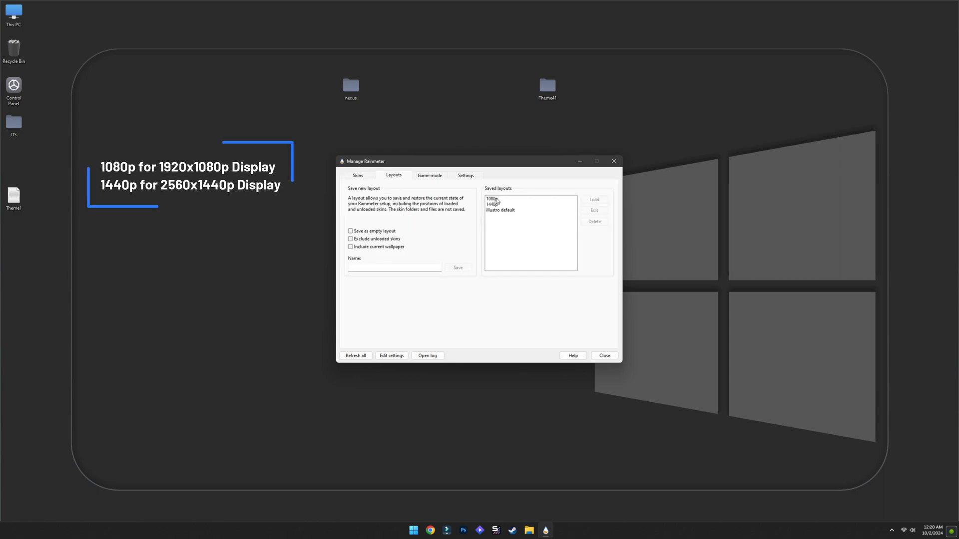
pyautogui.click(493, 205)
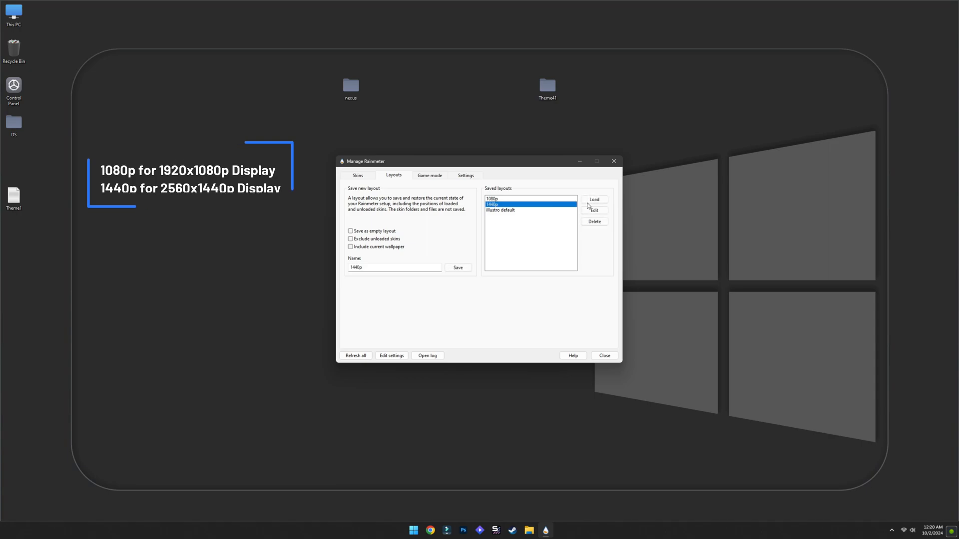
pyautogui.click(599, 202)
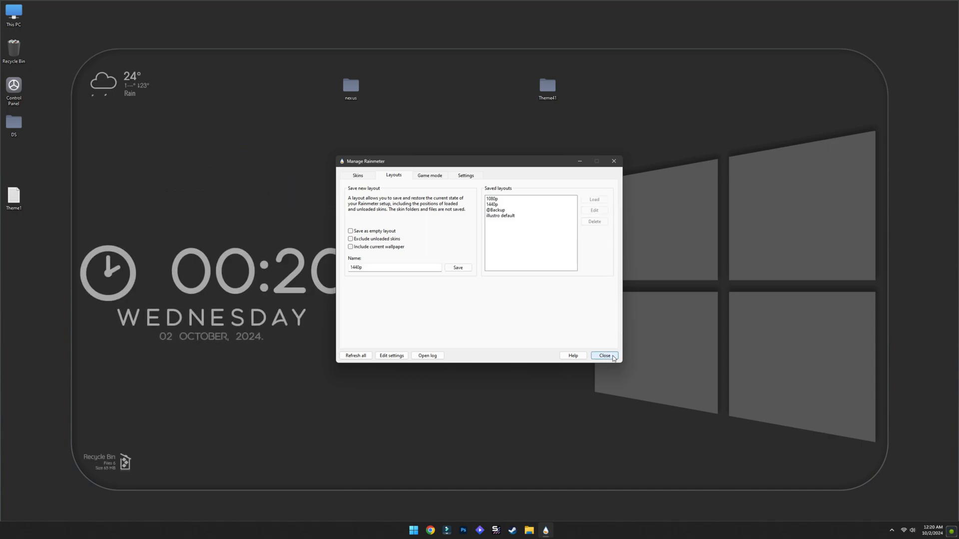
pyautogui.click(612, 357)
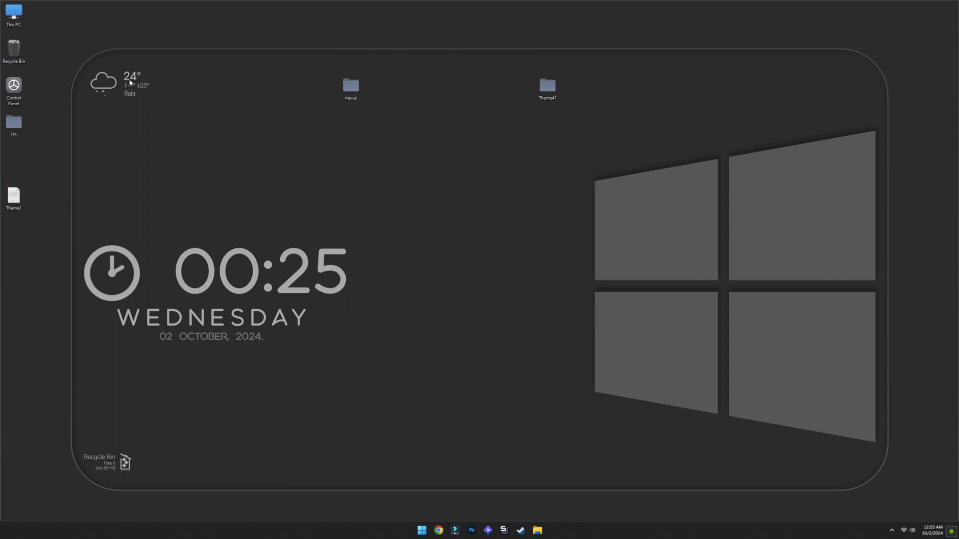
# Open the TinyWeather skin's settings and go to the linked mapcoordinates.net website.
pyautogui.rightClick(131, 81)
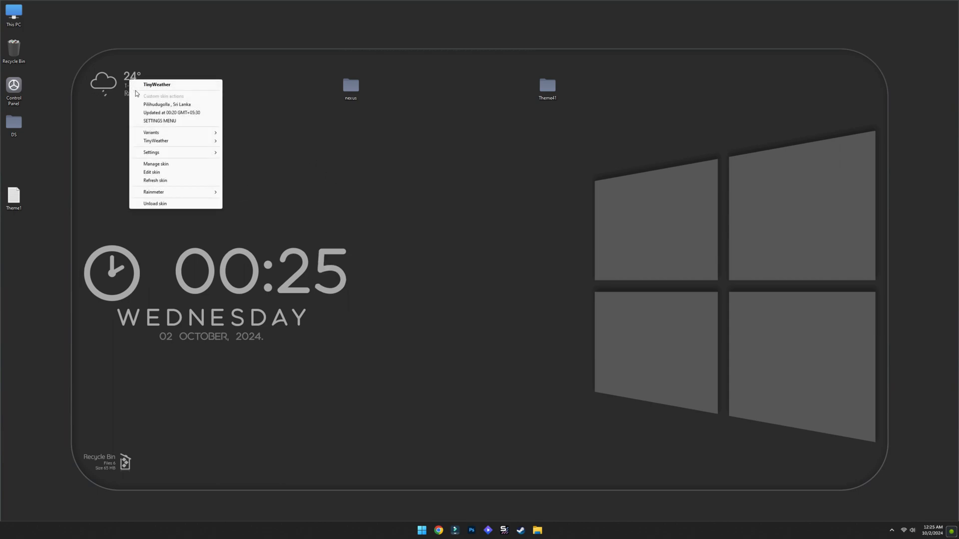
pyautogui.click(162, 121)
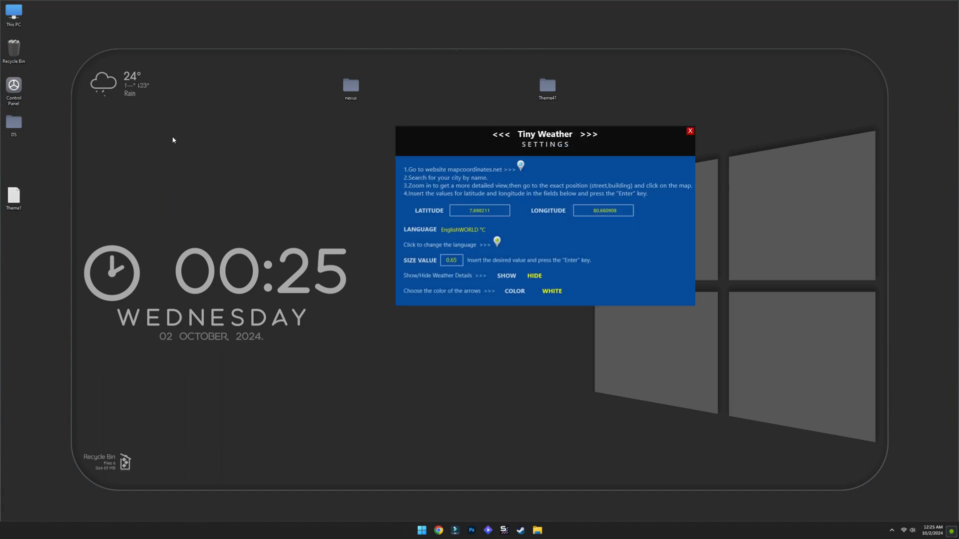
pyautogui.click(521, 167)
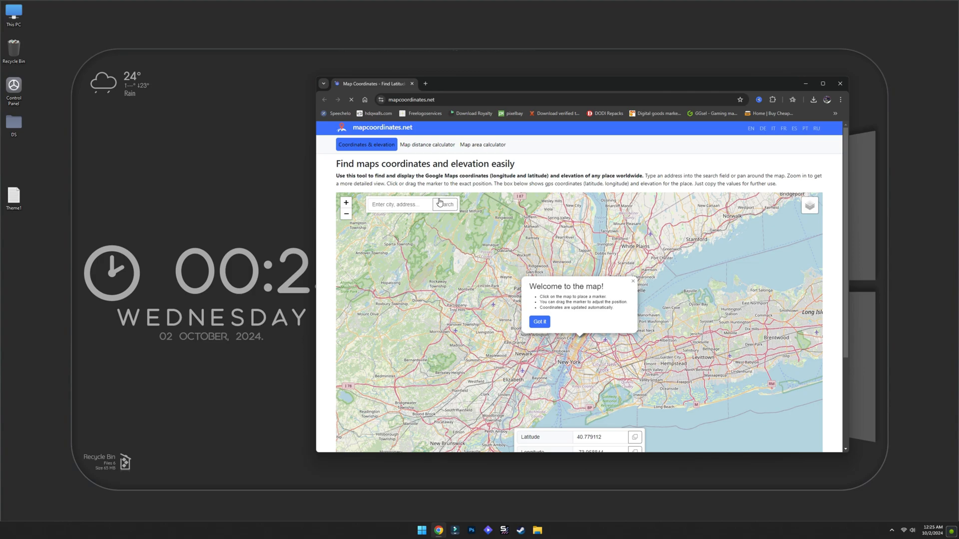
# Look up "Kandy sr lanka" on the map using the SR Villa Kandy suggestion, and move the browser to uncover part of the Tiny Weather settings.
pyautogui.click(384, 219)
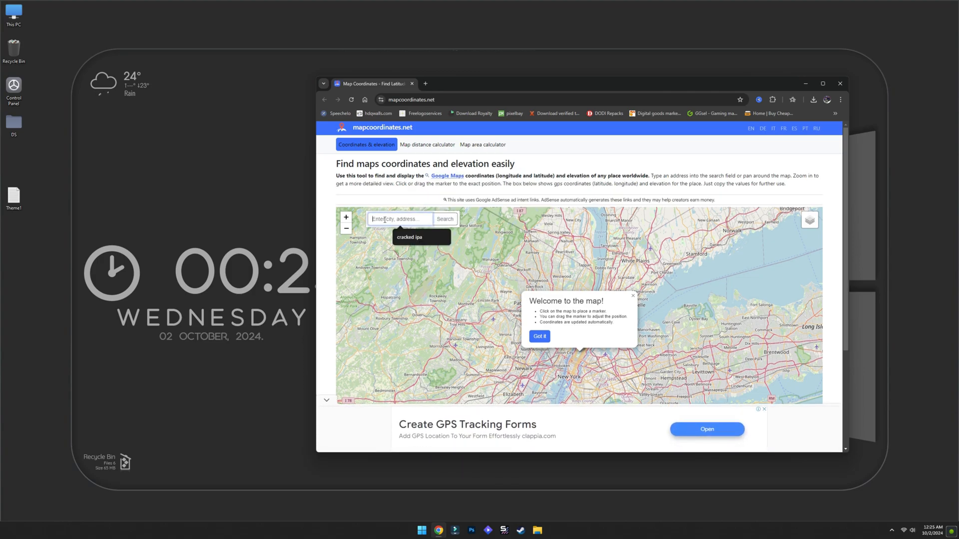
pyautogui.write('Ka')
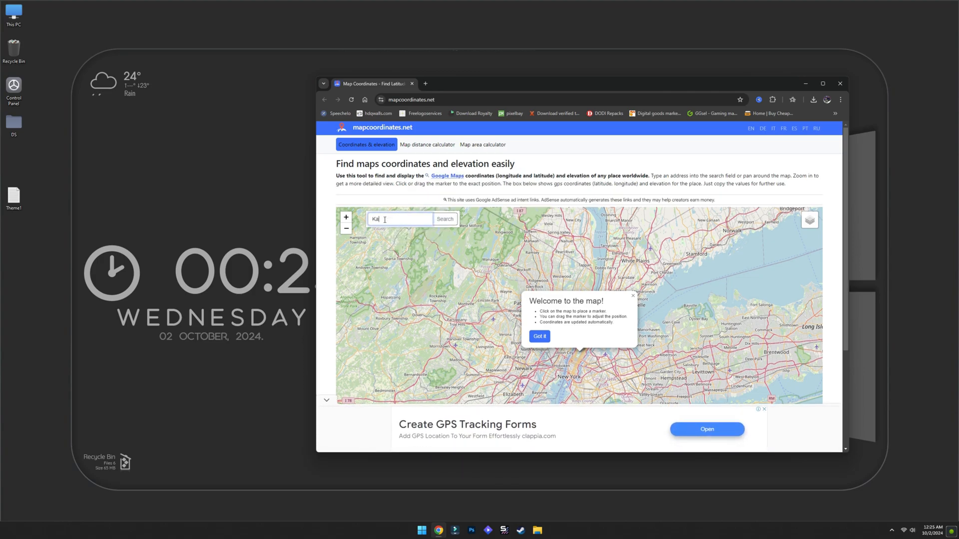
pyautogui.write('ndy s')
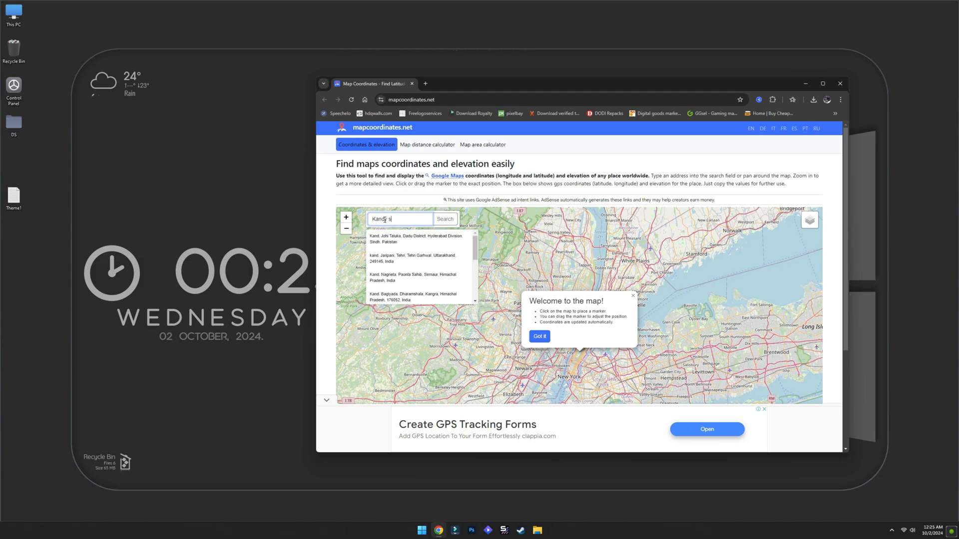
pyautogui.write('ri la')
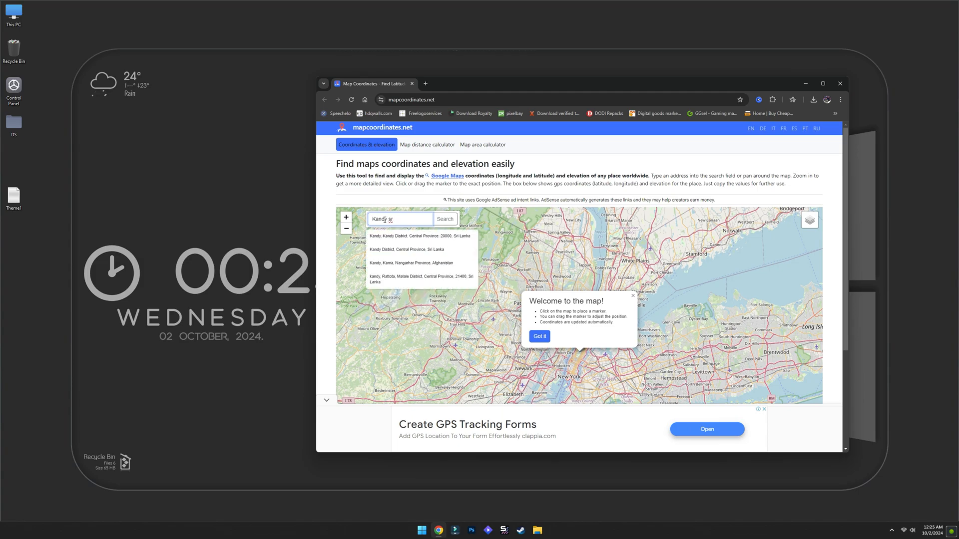
pyautogui.write('nka')
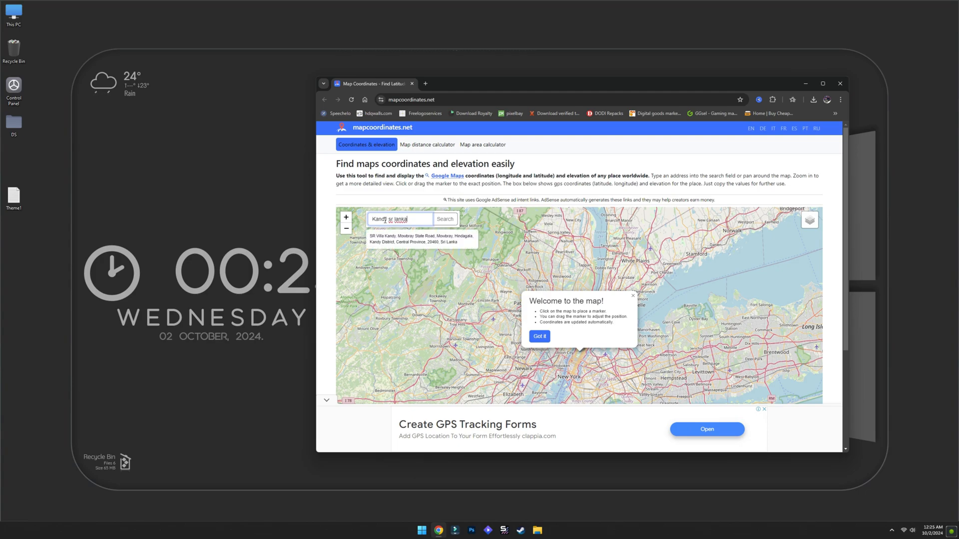
pyautogui.click(390, 241)
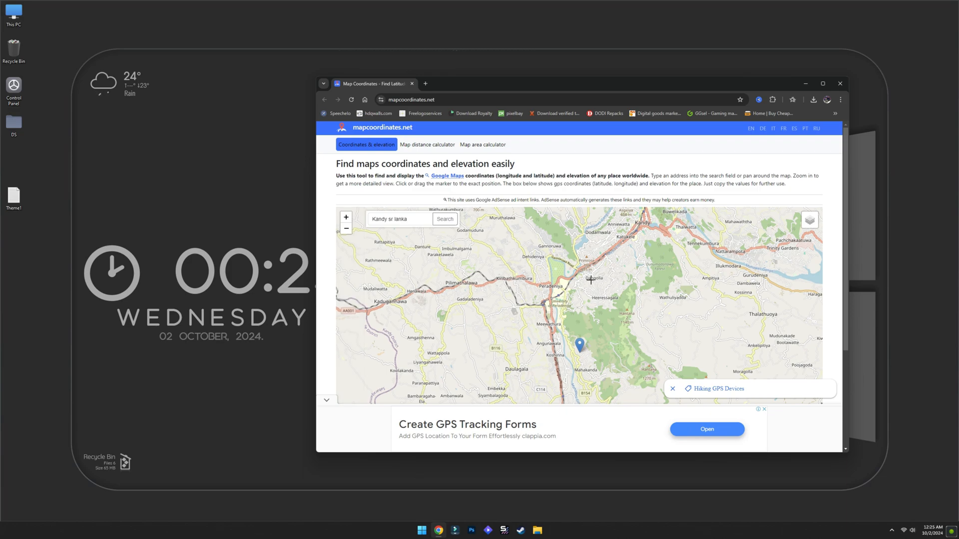
pyautogui.scroll(-2, 846, 268)
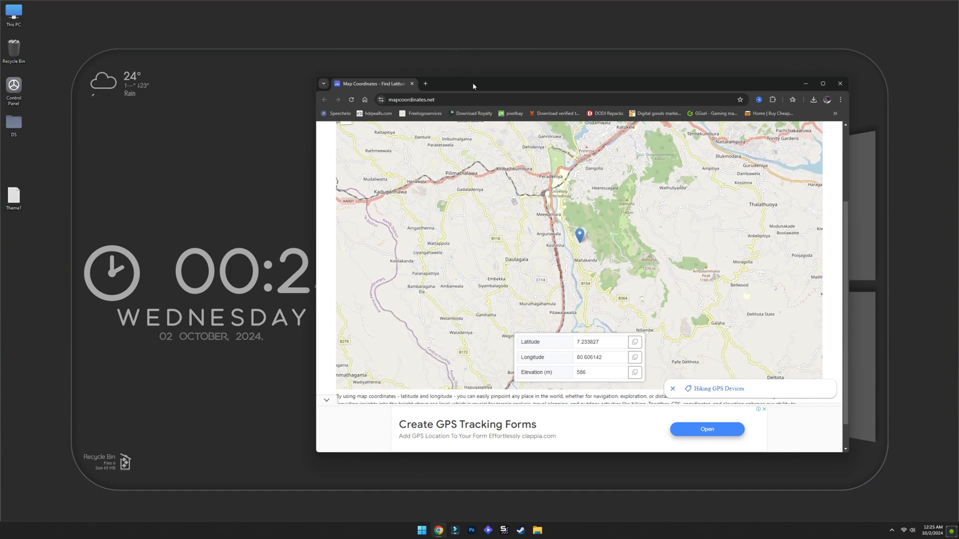
pyautogui.moveTo(472, 83); pyautogui.dragTo(195, 147)
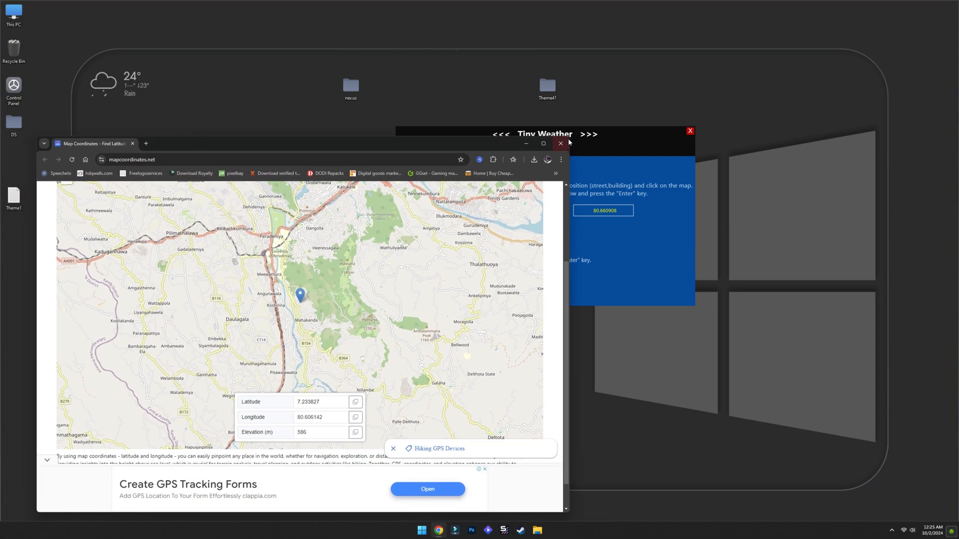
# Uncover the Tiny Weather settings, dismiss the map site's ad, and set the skin's latitude to 7.233827 copied from the map.
pyautogui.moveTo(616, 139); pyautogui.dragTo(804, 144)
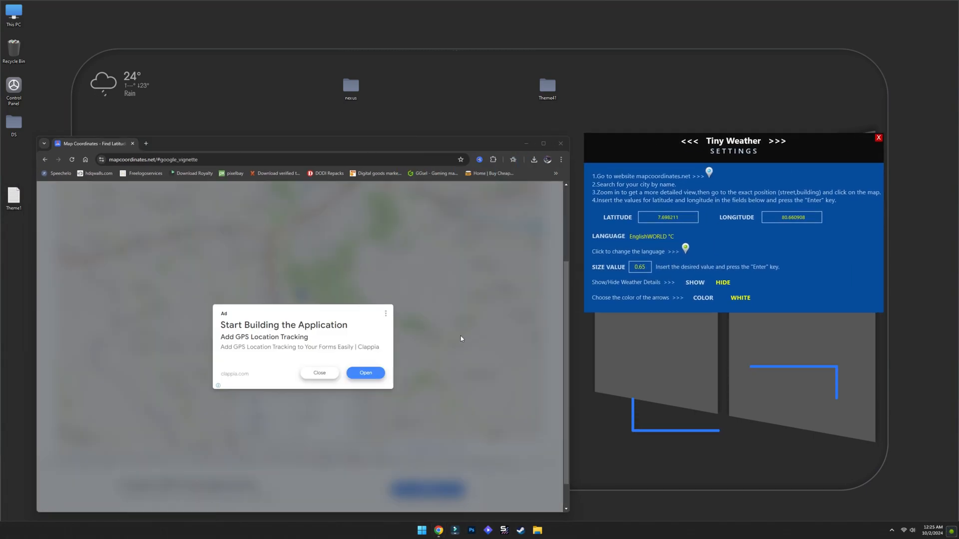
pyautogui.click(320, 373)
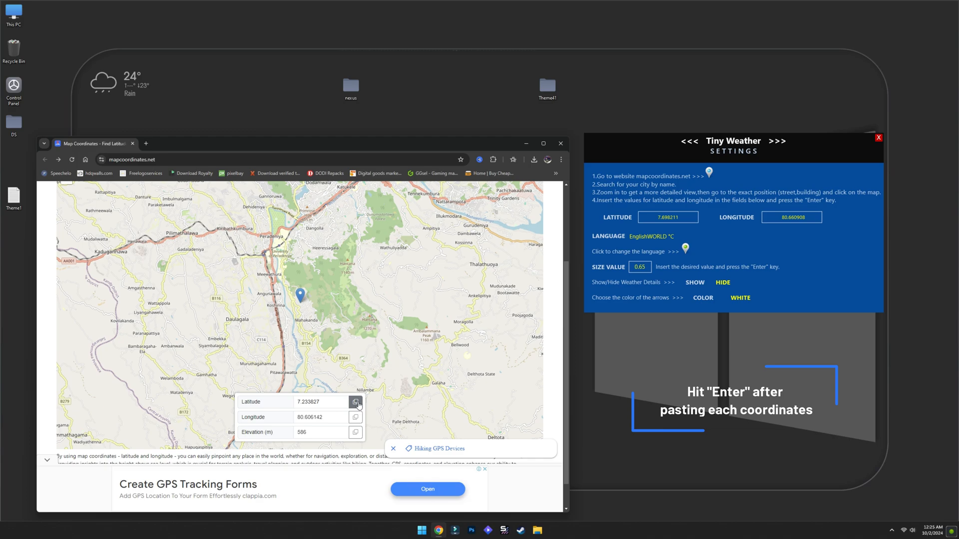
pyautogui.click(663, 221)
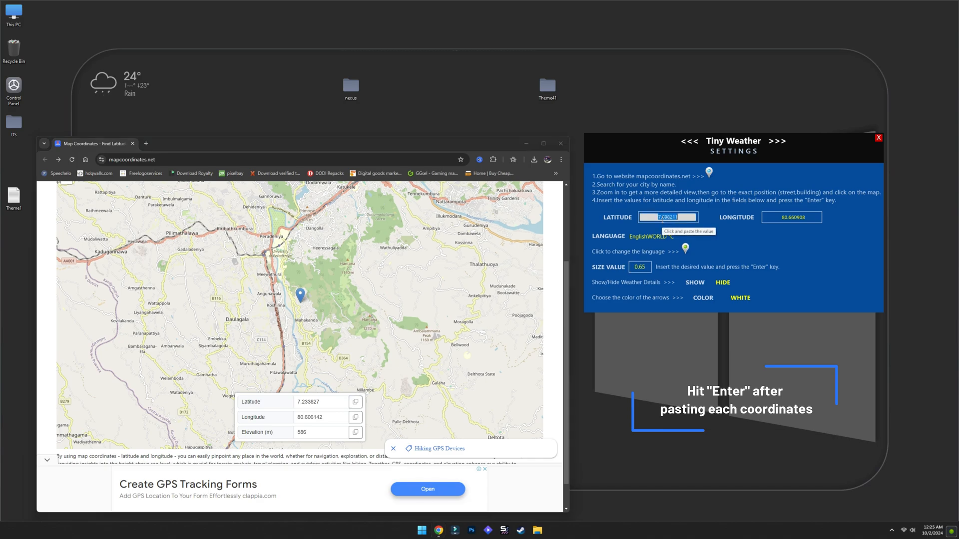
pyautogui.rightClick(663, 218)
pyautogui.click(682, 252)
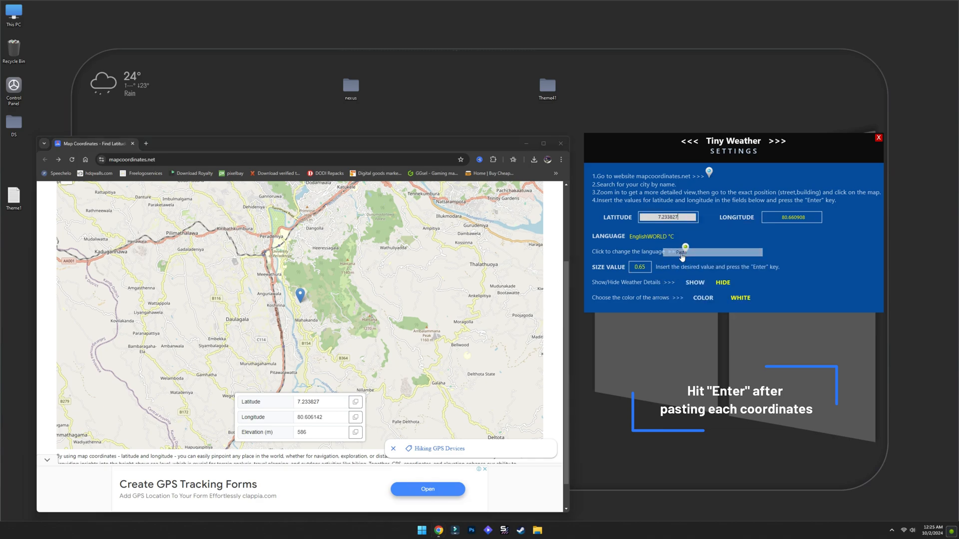
pyautogui.press('Return')
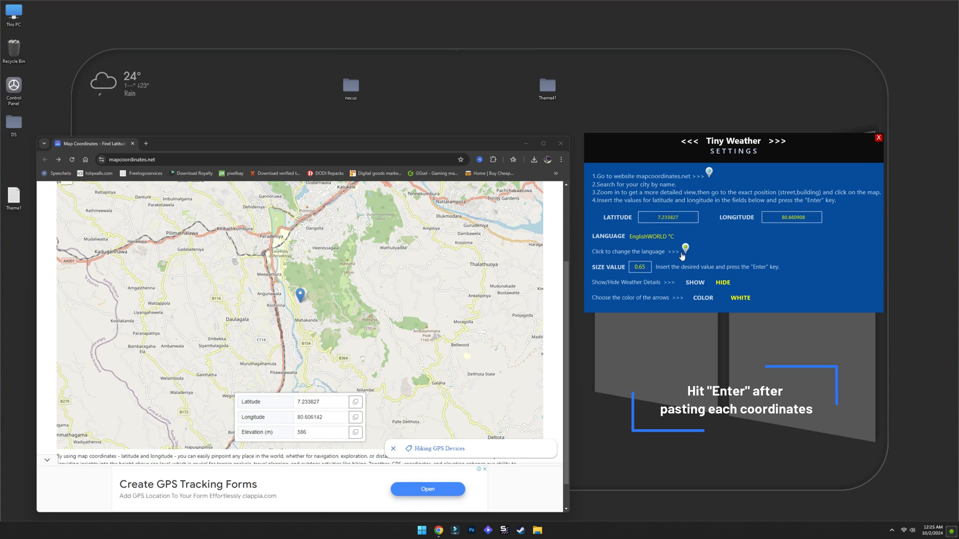
# Set the Tiny Weather longitude to 80.606142 copied from the map, and close the skin settings and the browser.
pyautogui.click(355, 417)
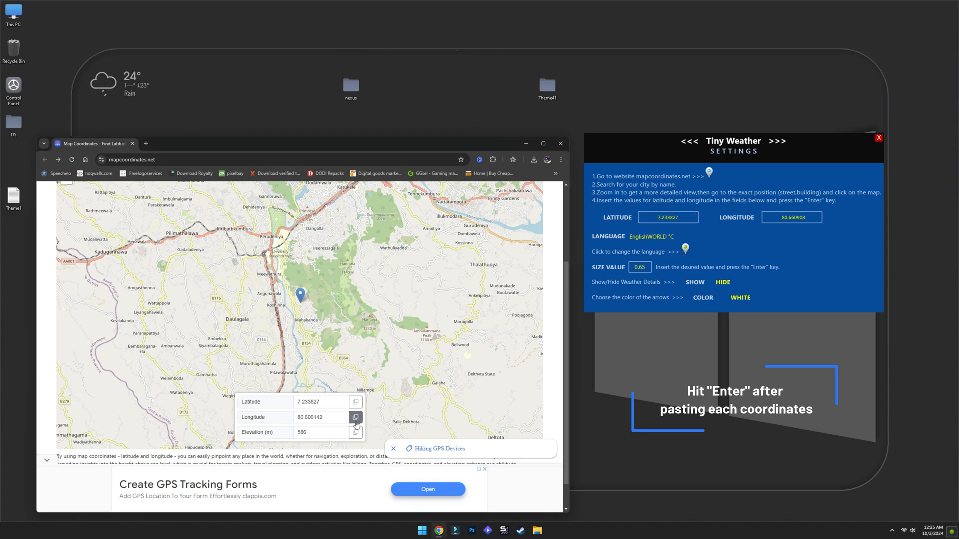
pyautogui.click(781, 219)
pyautogui.rightClick(782, 219)
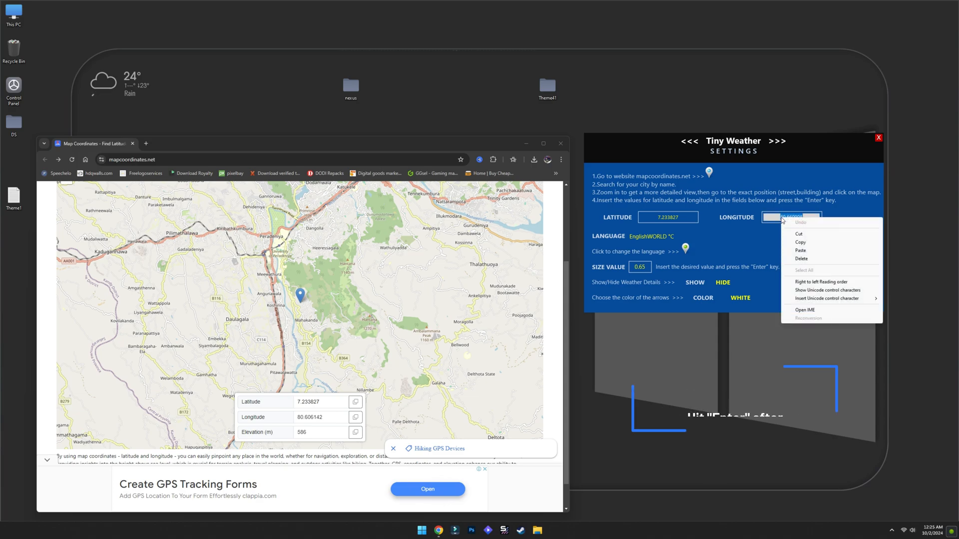
pyautogui.click(799, 250)
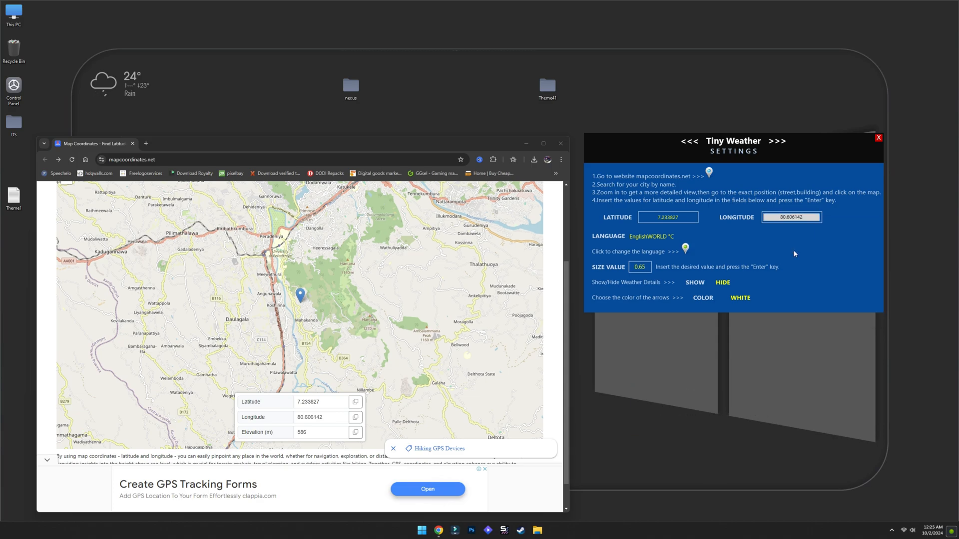
pyautogui.press('Return')
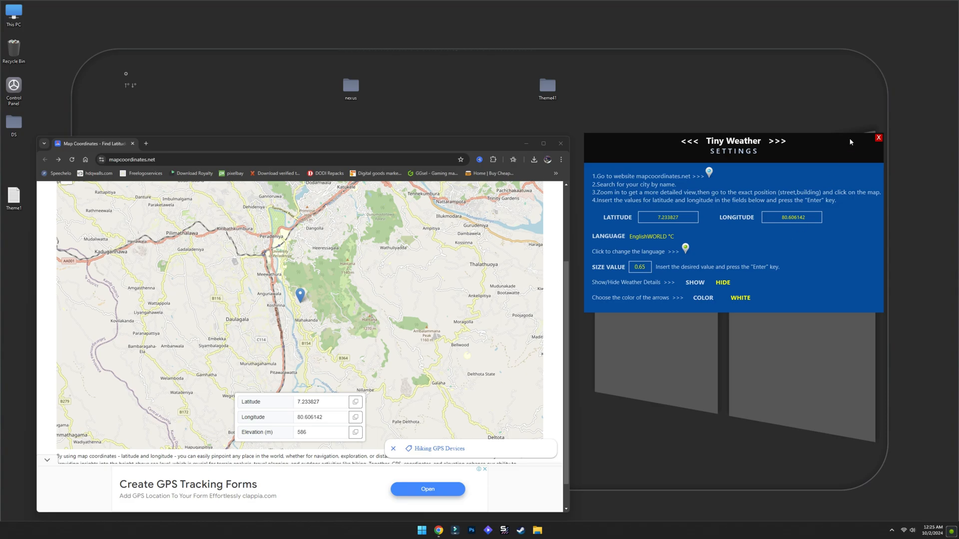
pyautogui.click(879, 137)
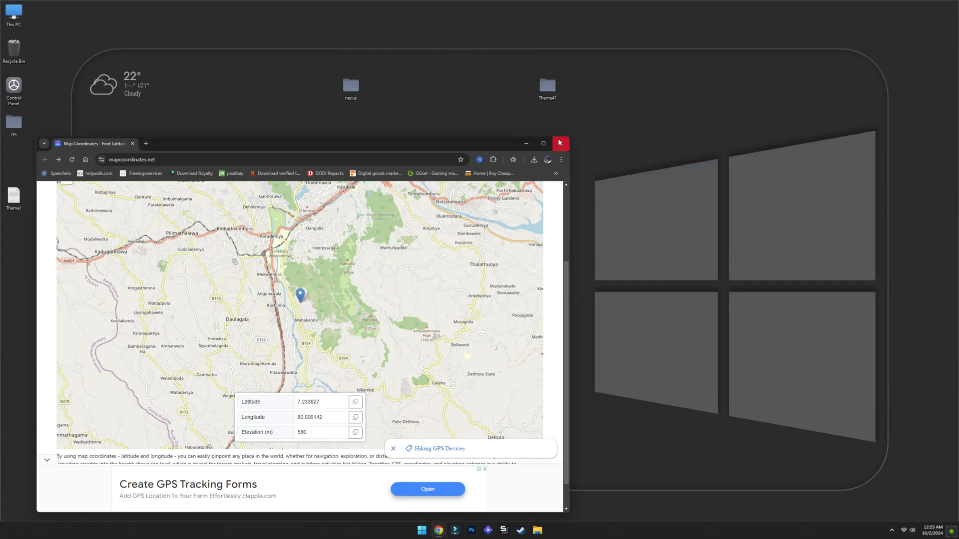
pyautogui.click(133, 144)
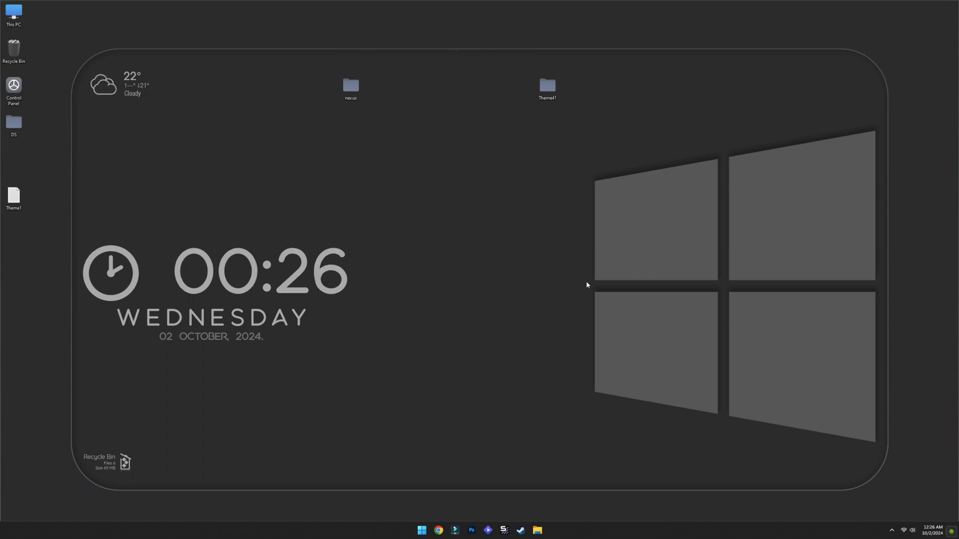
# Move the Dock folder from Theme41 to the root of the WIN11Pro (C:) drive, and delete the Theme41 folder from the desktop.
pyautogui.doubleClick(546, 88)
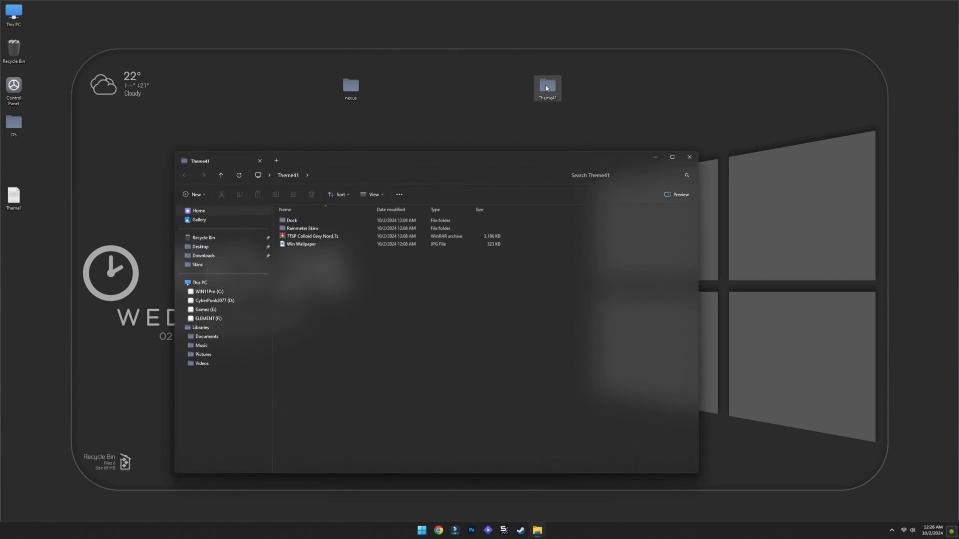
pyautogui.rightClick(293, 222)
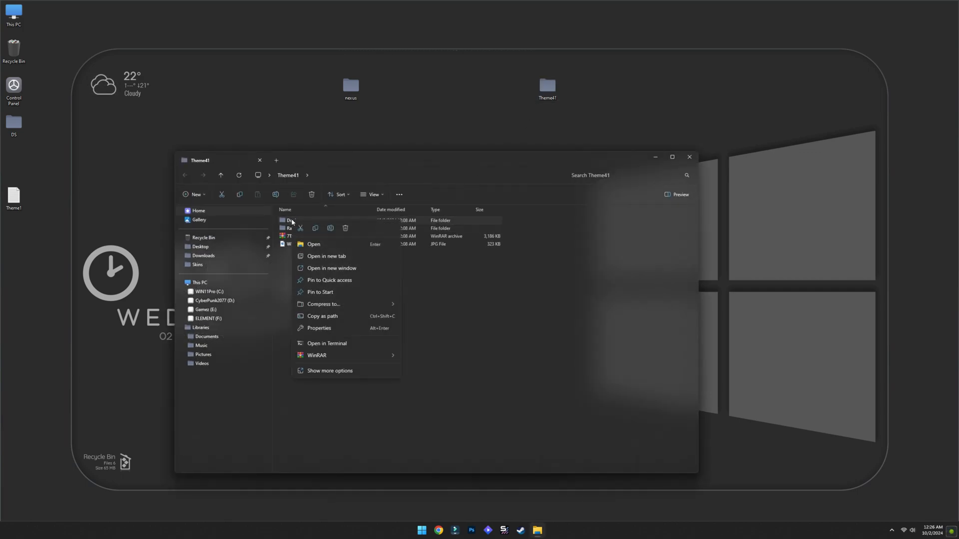
pyautogui.click(299, 229)
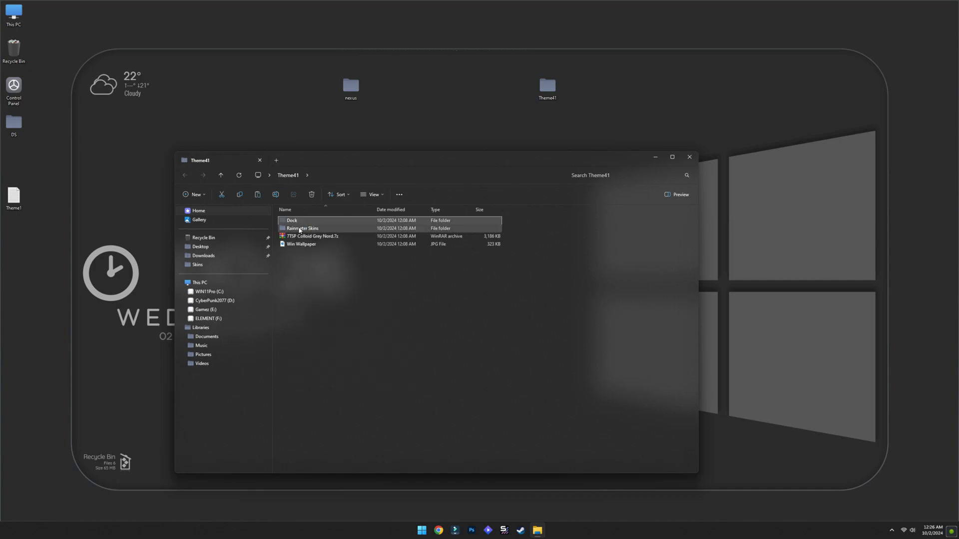
pyautogui.click(242, 283)
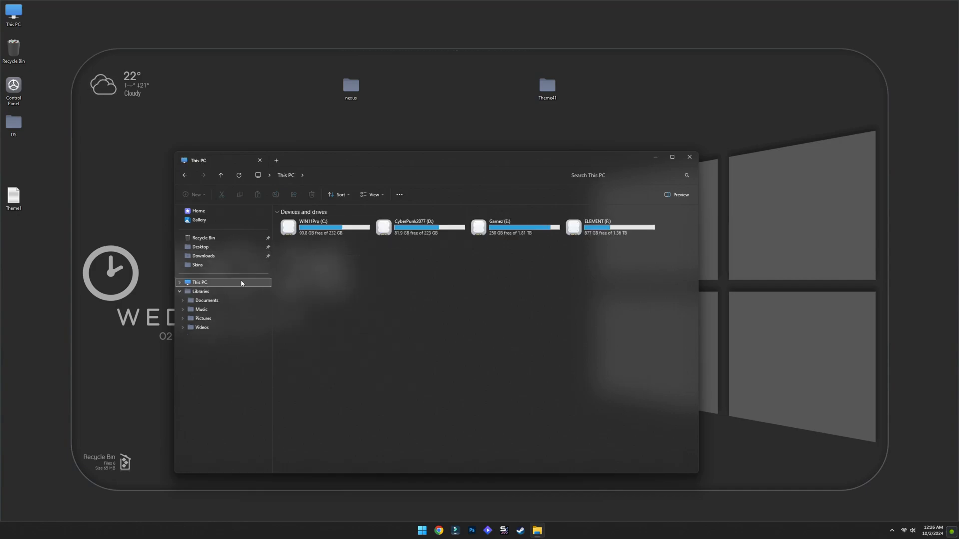
pyautogui.doubleClick(334, 228)
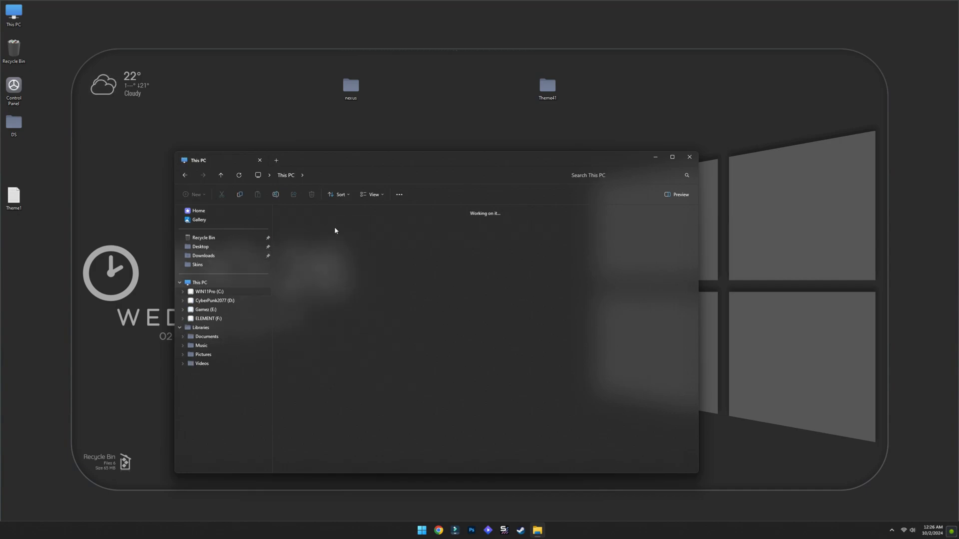
pyautogui.rightClick(358, 306)
pyautogui.click(364, 308)
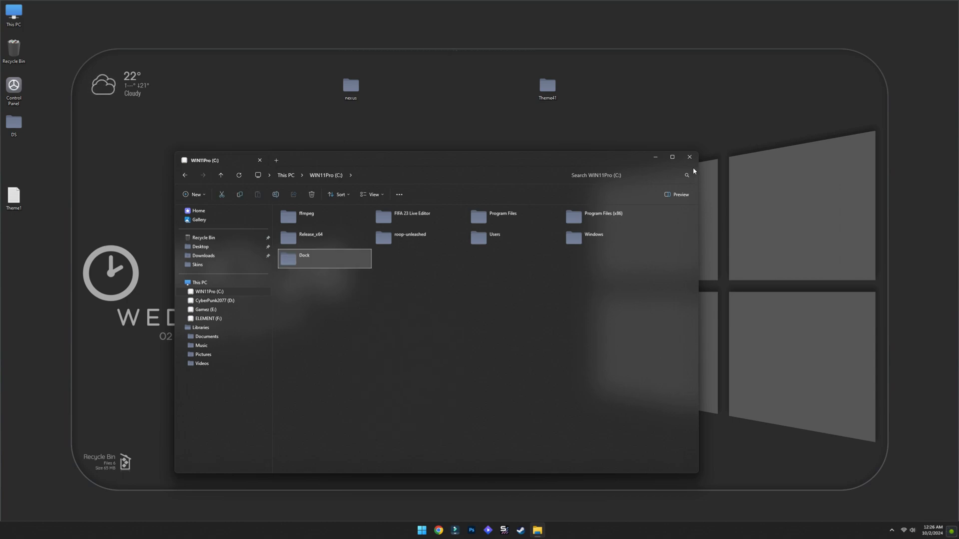
pyautogui.click(689, 157)
pyautogui.rightClick(551, 90)
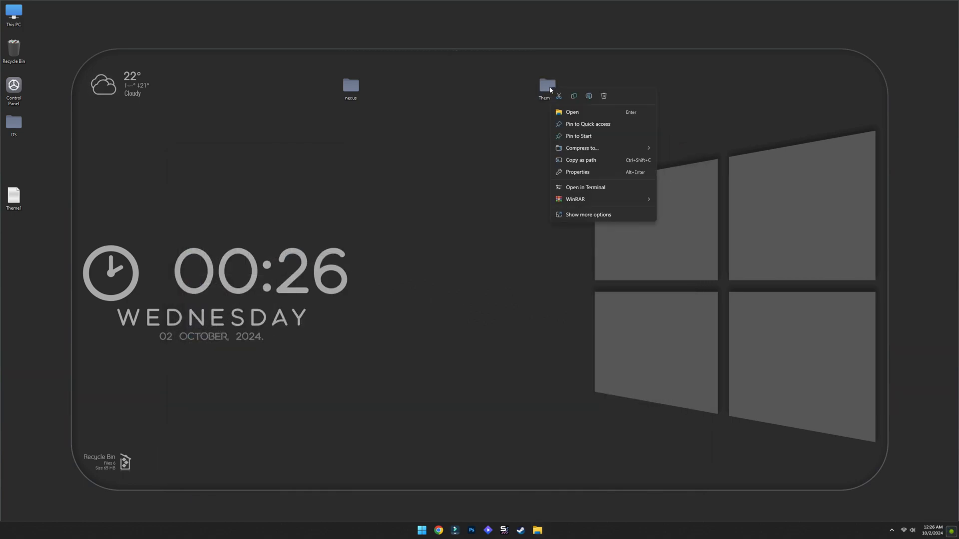
pyautogui.click(602, 94)
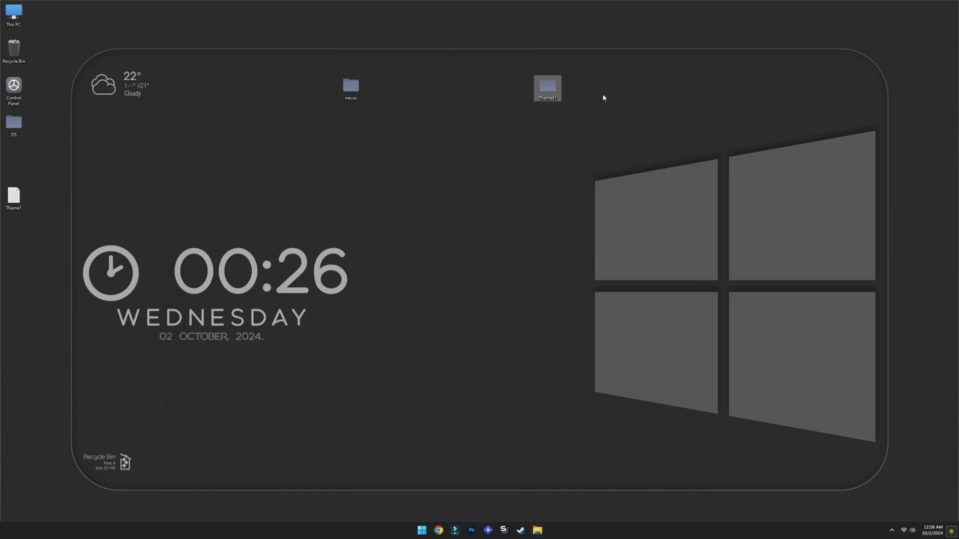
# Install Nexus 24.4 with NexusSetup from the nexus folder, using English, accepting the license agreement and keeping the default locations.
pyautogui.doubleClick(350, 98)
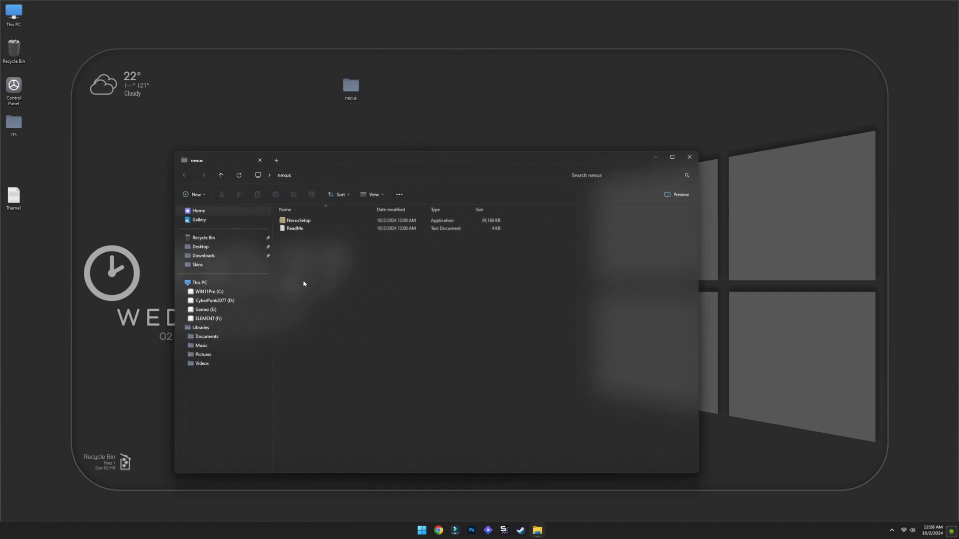
pyautogui.doubleClick(299, 221)
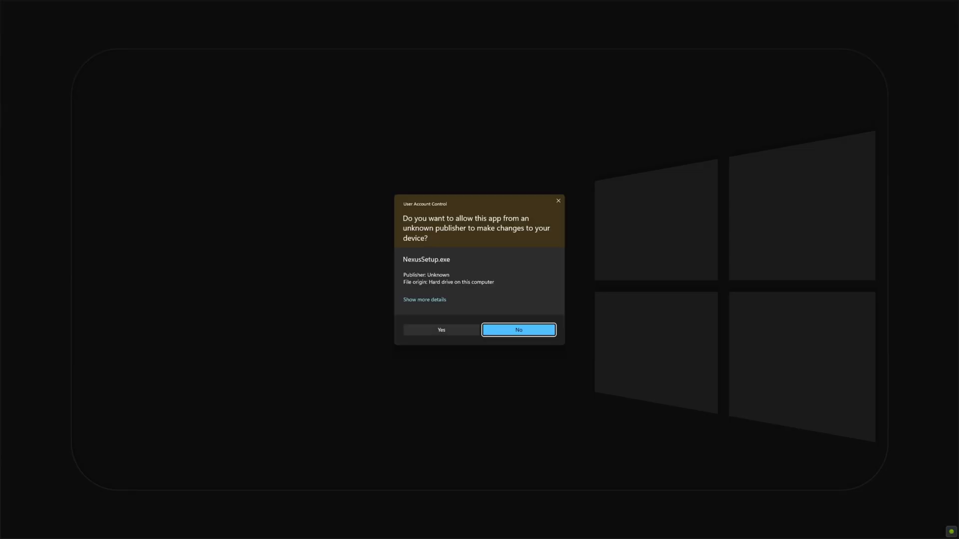
pyautogui.click(441, 330)
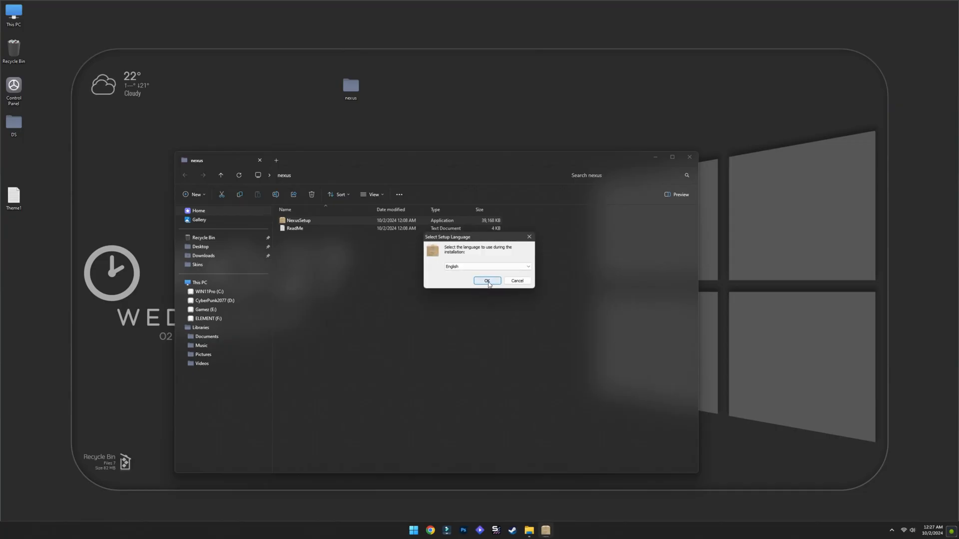
pyautogui.click(487, 282)
pyautogui.click(432, 301)
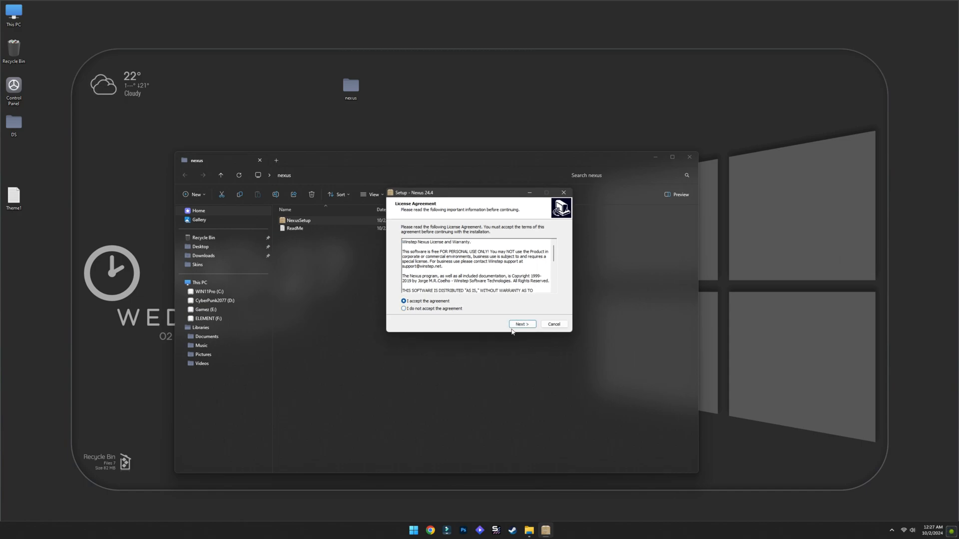
pyautogui.click(520, 325)
pyautogui.click(520, 325)
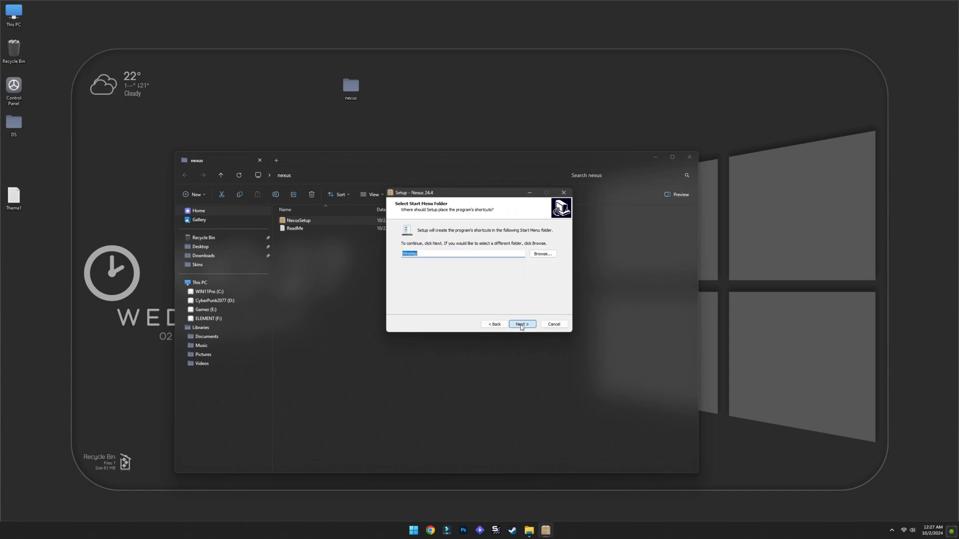
pyautogui.click(520, 324)
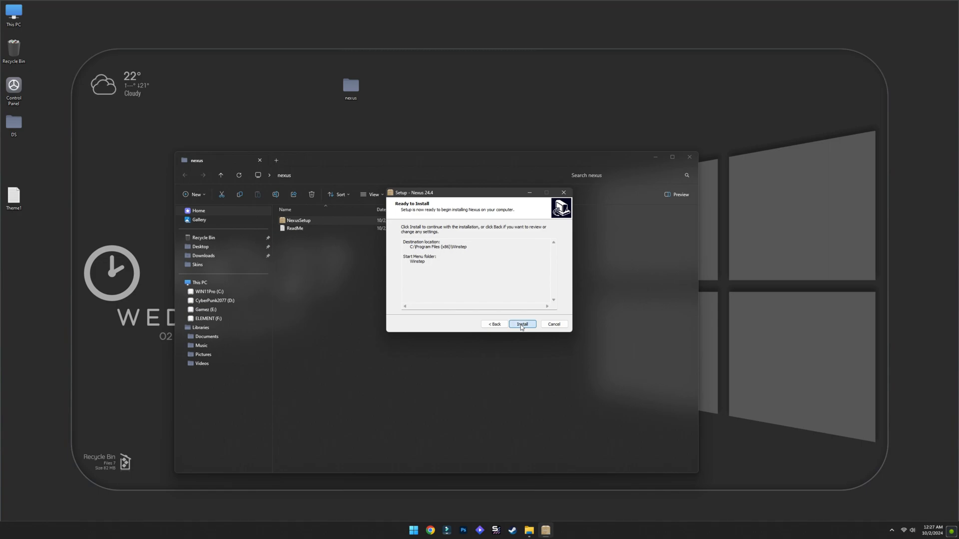
pyautogui.click(520, 324)
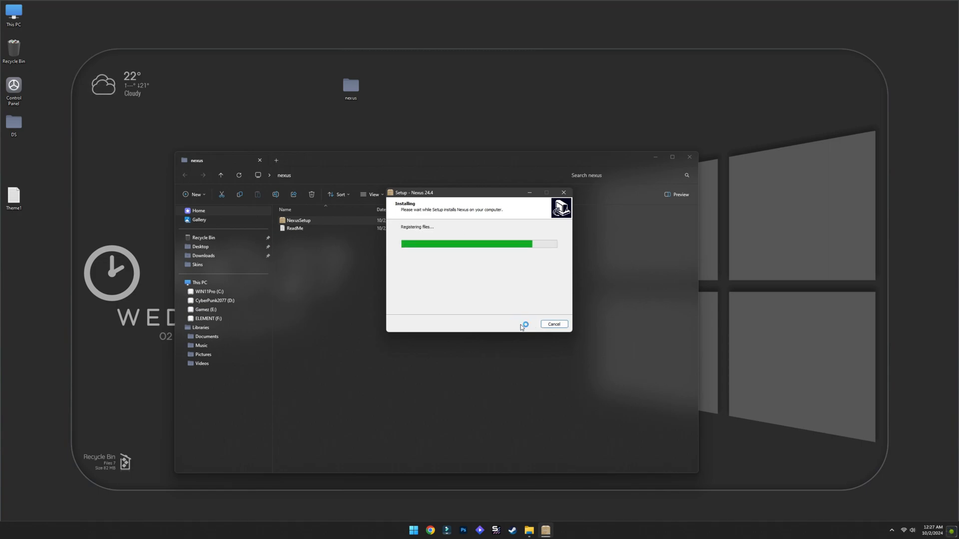
pyautogui.click(522, 324)
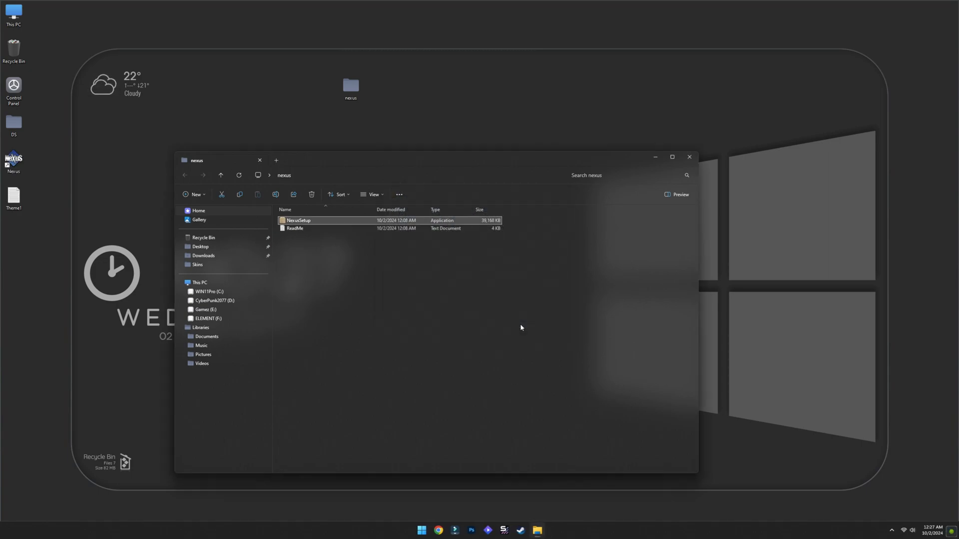
# Close the nexus folder window and delete the nexus folder from the desktop.
pyautogui.click(689, 156)
pyautogui.rightClick(354, 100)
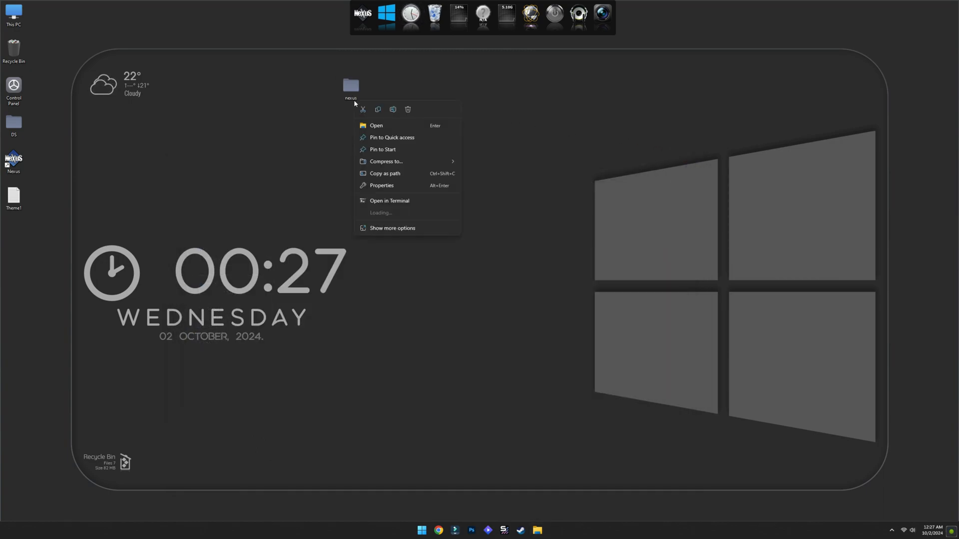
pyautogui.click(407, 109)
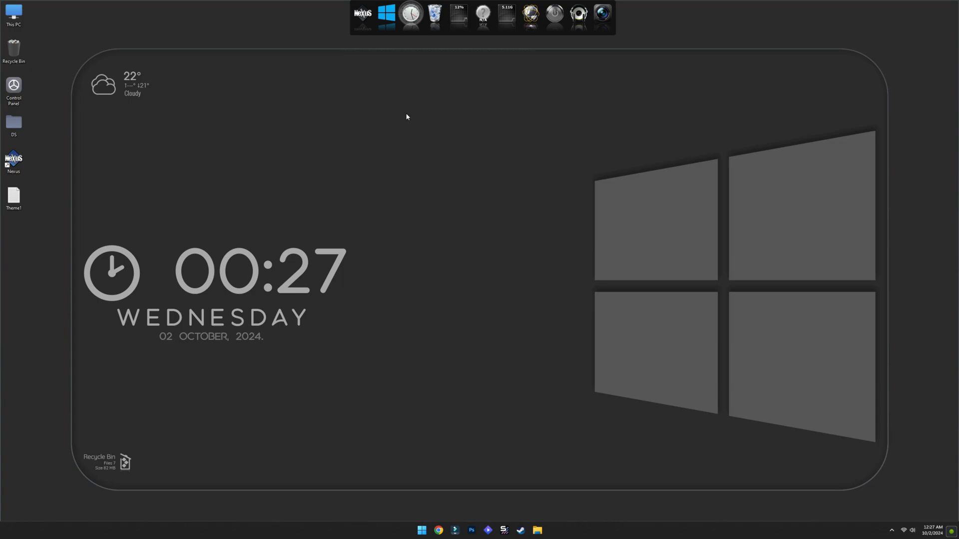
# Restore the Nexus dock configuration from the mydock backup in C:\Dock using the advanced preferences, and close the preferences.
pyautogui.rightClick(552, 22)
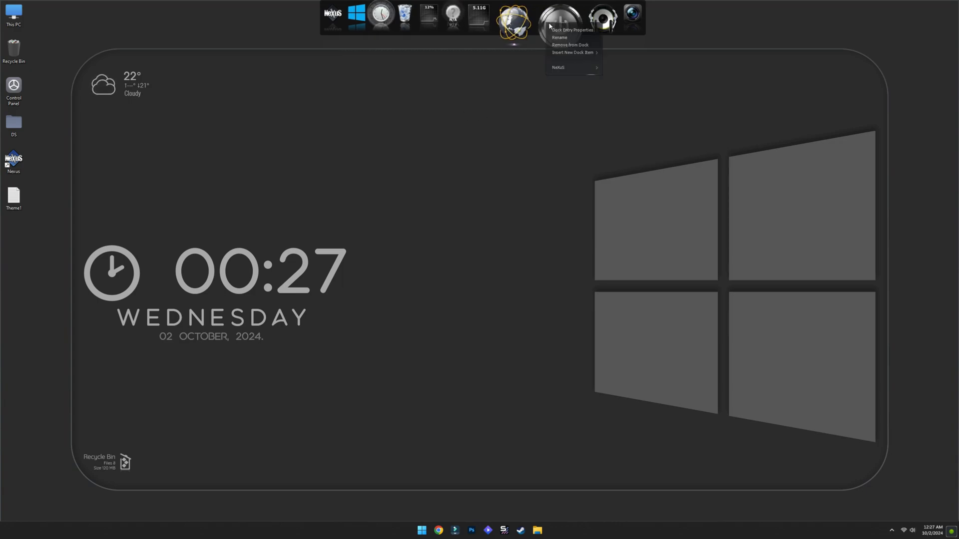
pyautogui.moveTo(573, 70)
pyautogui.click(621, 73)
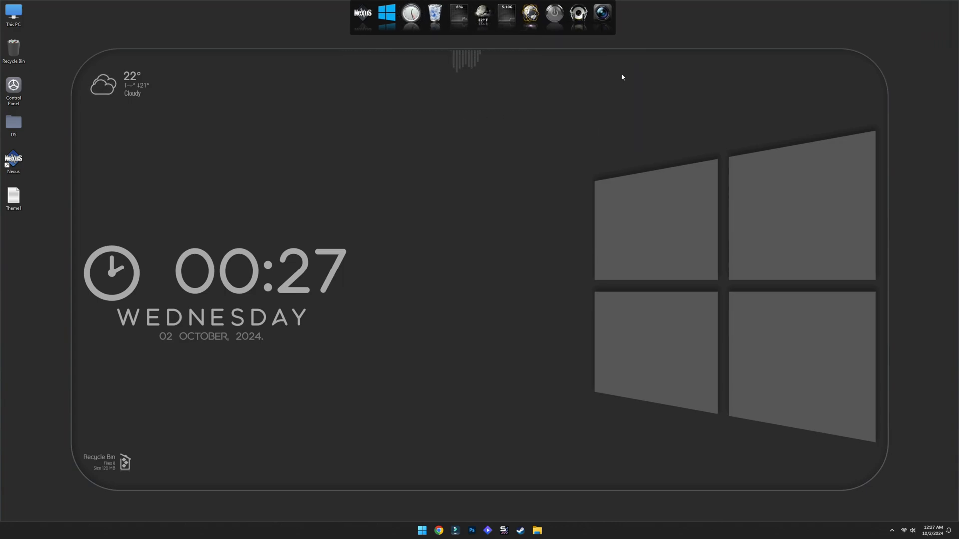
pyautogui.click(566, 198)
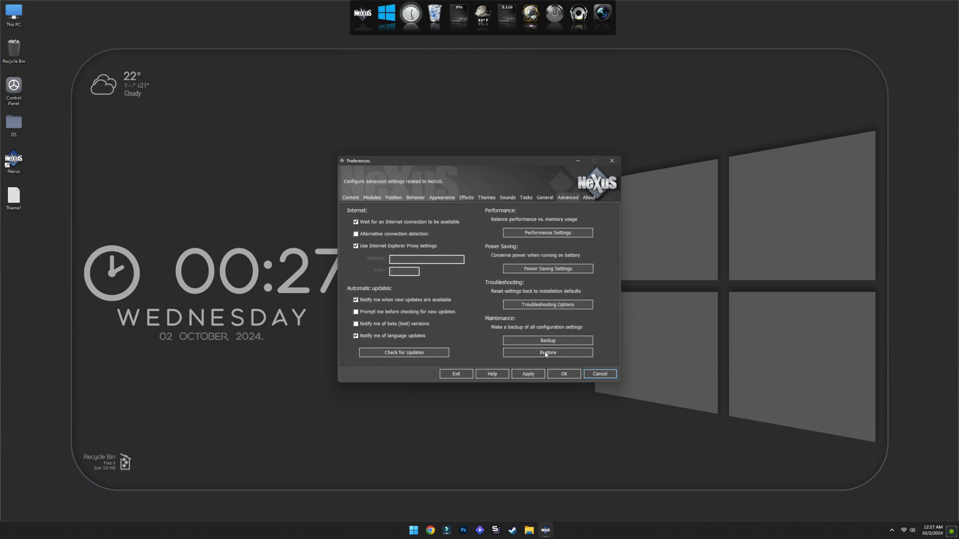
pyautogui.click(546, 353)
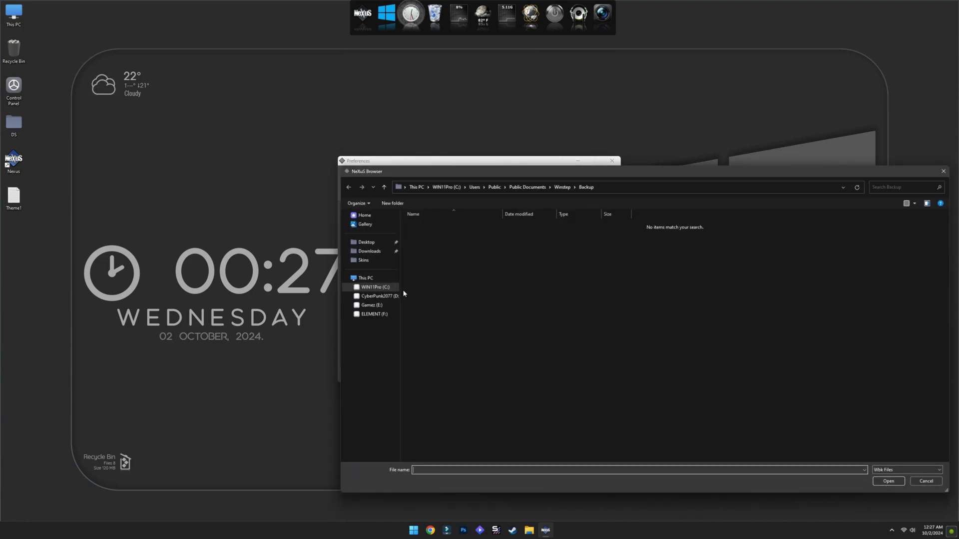
pyautogui.click(363, 280)
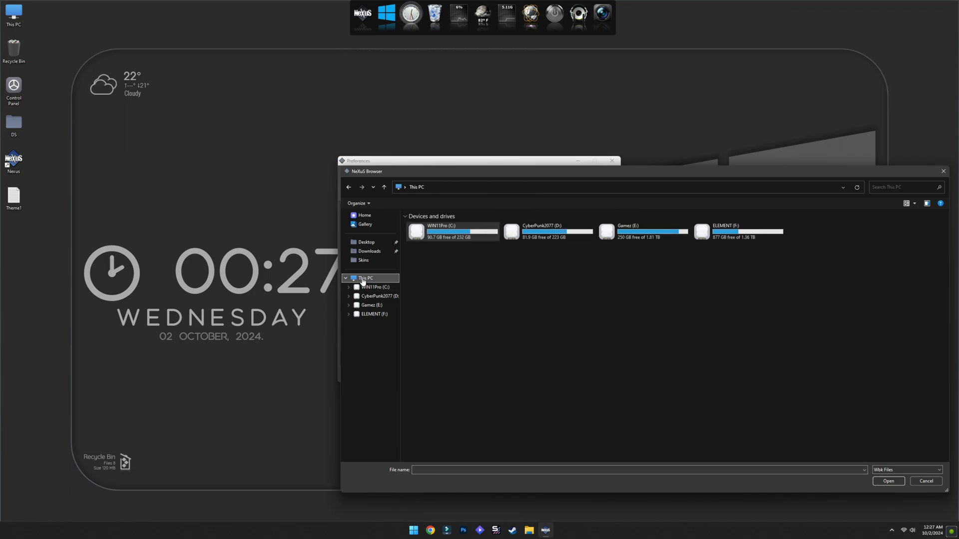
pyautogui.doubleClick(451, 226)
pyautogui.doubleClick(431, 226)
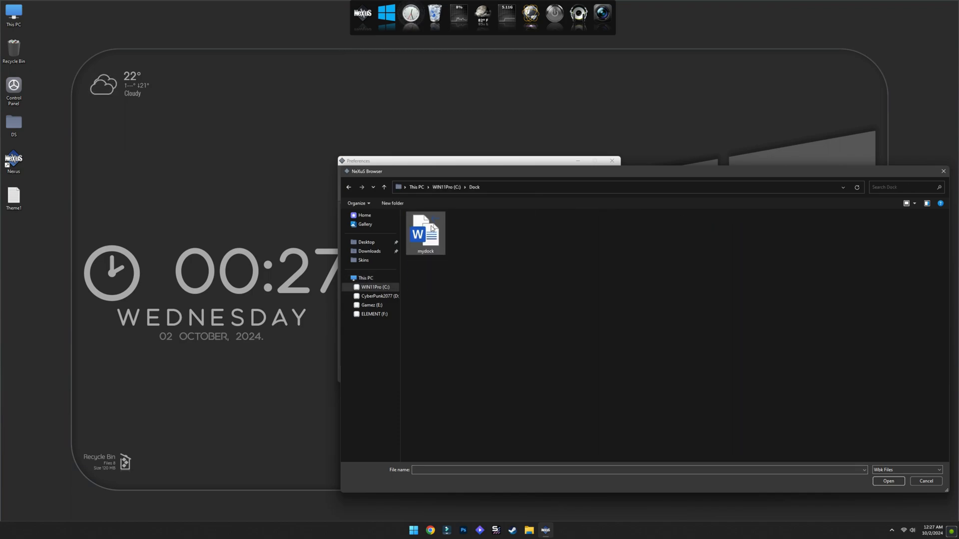
pyautogui.click(431, 227)
pyautogui.click(888, 481)
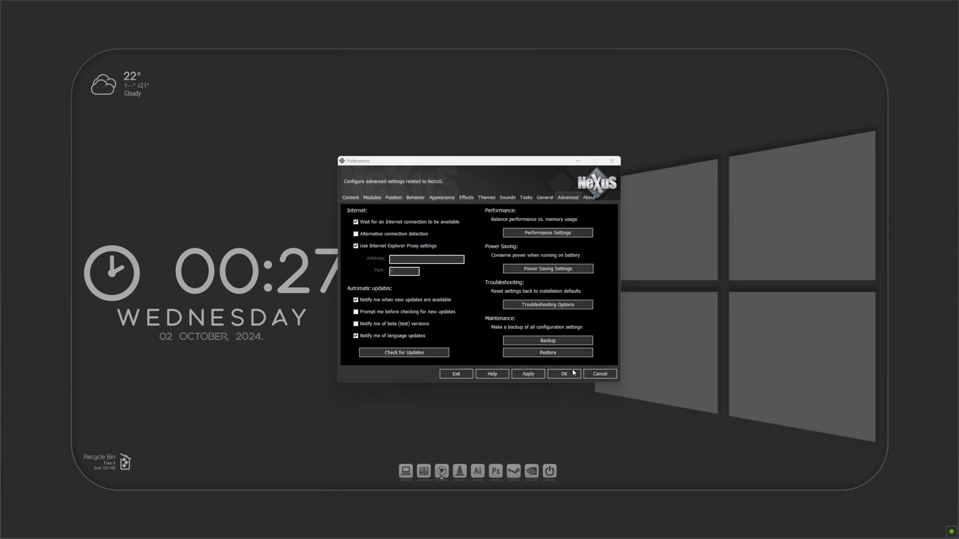
pyautogui.click(554, 377)
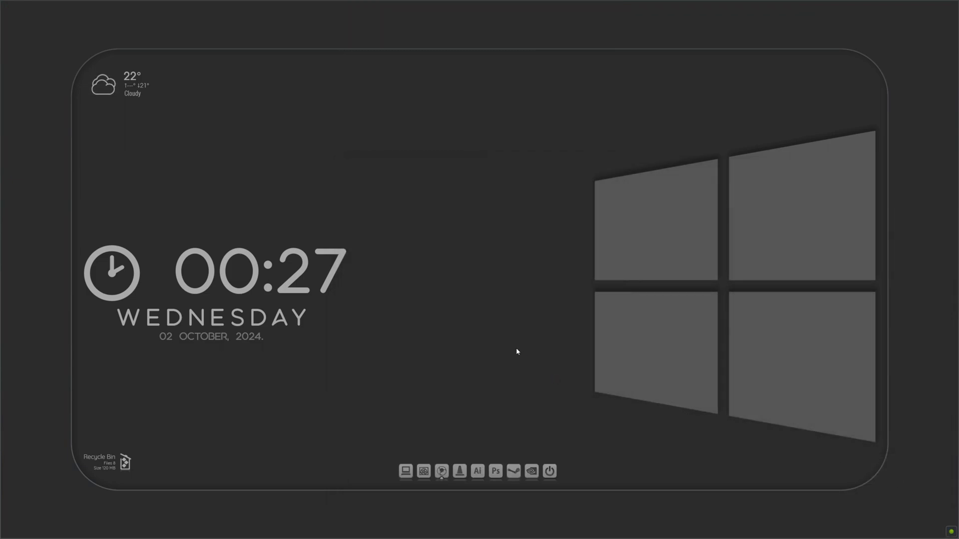